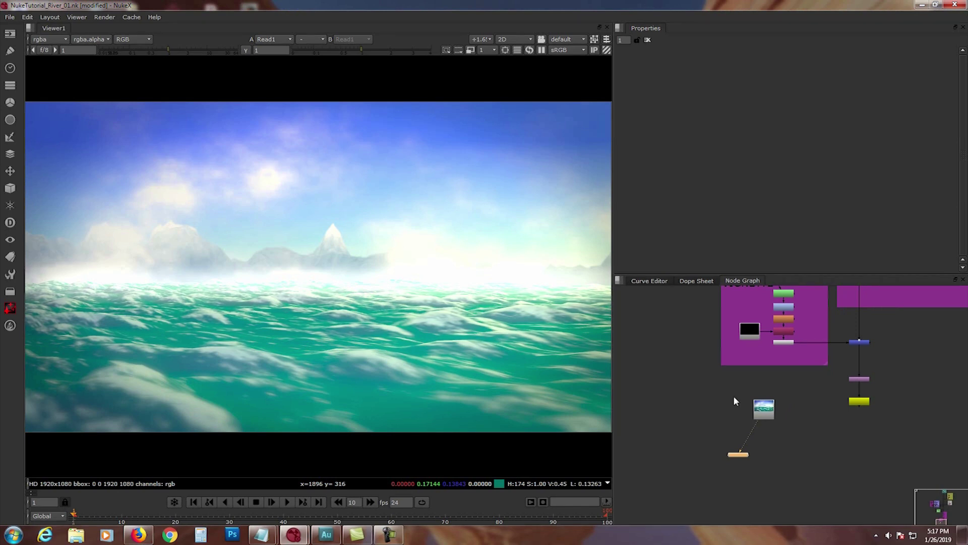
# - Play back the finished sea render from the Read1 node, stop it and return to the first frame
pyautogui.moveTo(731, 382); pyautogui.dragTo(731, 422, button='middle')
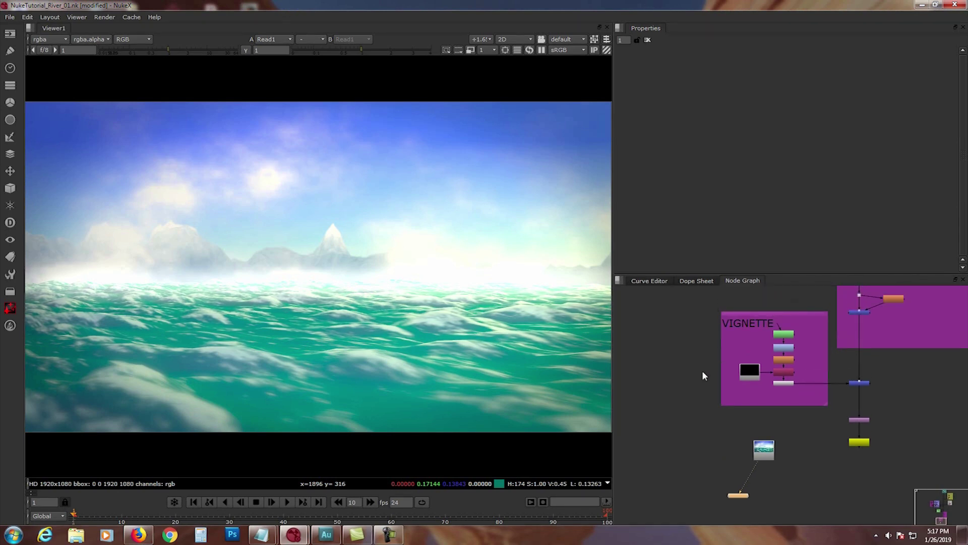
pyautogui.moveTo(702, 368)
pyautogui.mouseDown(button='middle')
pyautogui.moveTo(696, 395)
pyautogui.moveTo(717, 367)
pyautogui.mouseUp(button='middle')
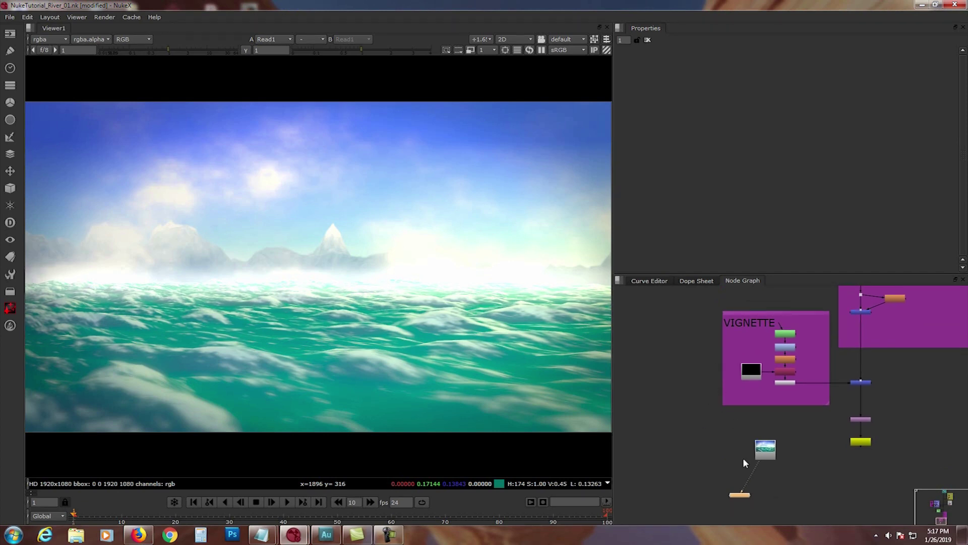
pyautogui.scroll(3, 734, 458)
pyautogui.moveTo(761, 413); pyautogui.dragTo(734, 409)
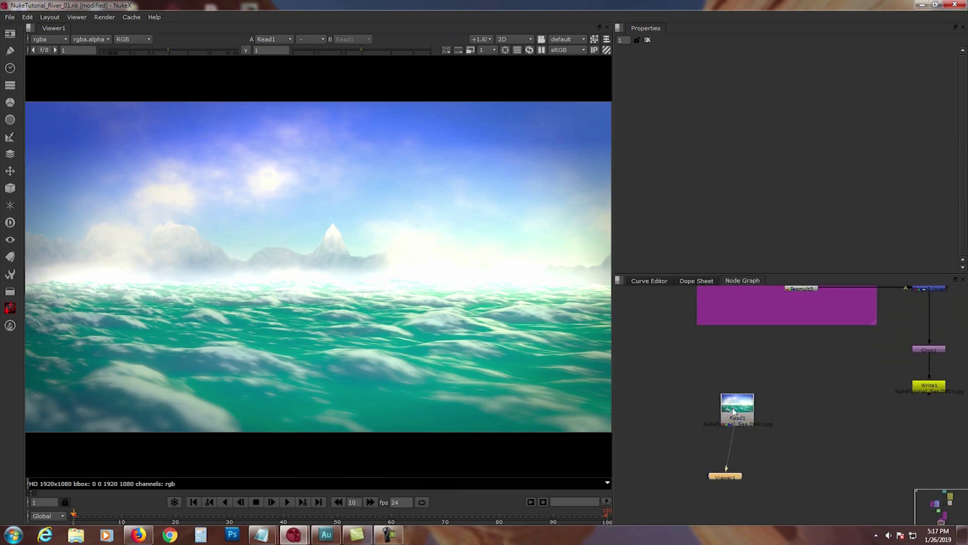
pyautogui.scroll(2, 720, 416)
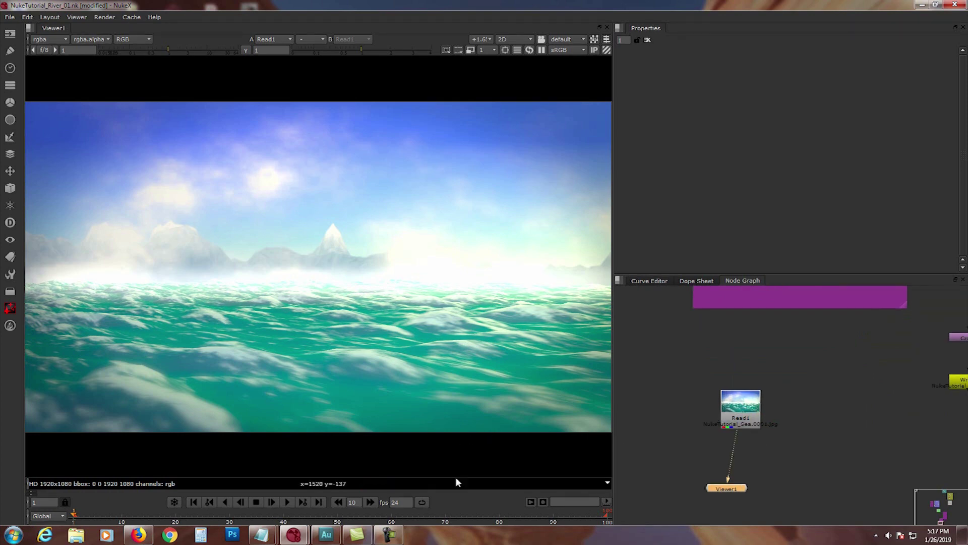
pyautogui.click(285, 498)
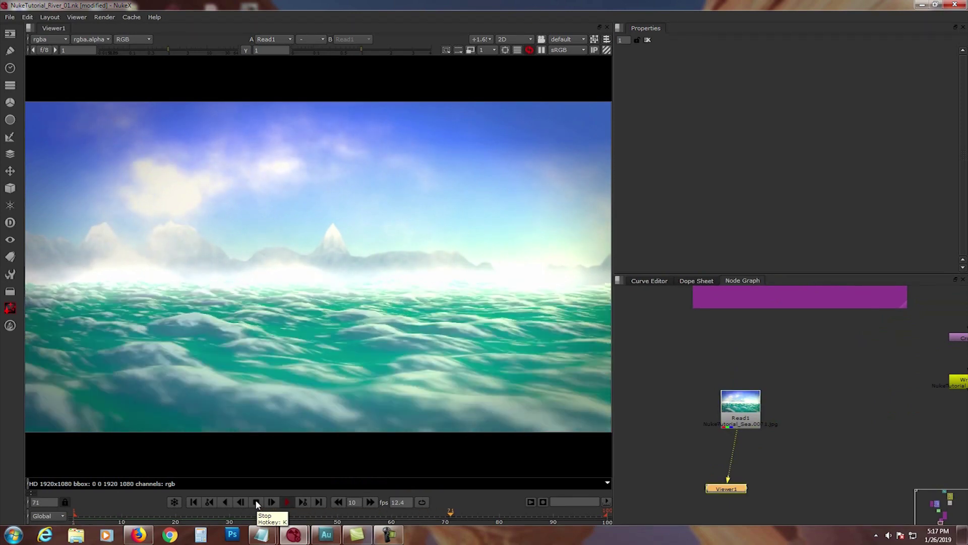
pyautogui.click(256, 501)
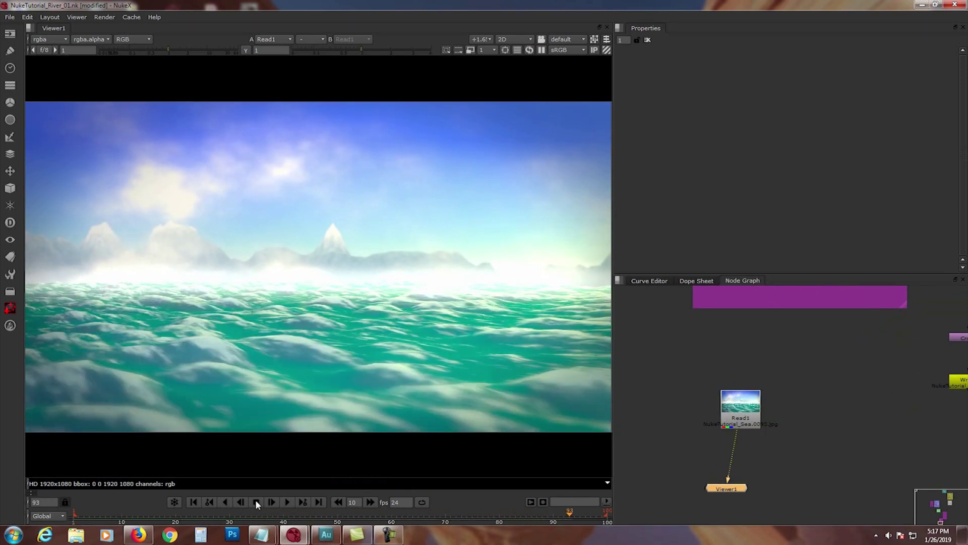
pyautogui.click(194, 501)
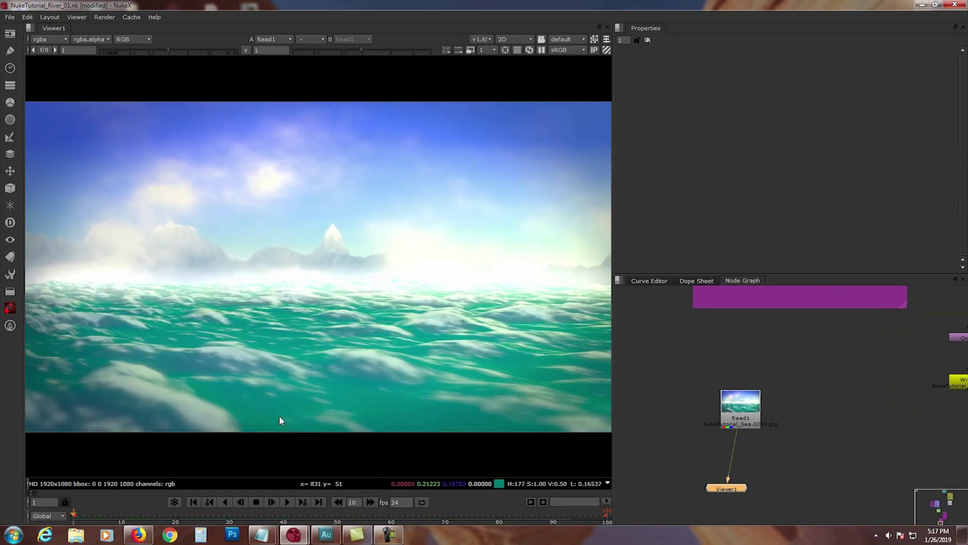
# - Disconnect the viewer from the Read1 node
pyautogui.moveTo(774, 414); pyautogui.dragTo(745, 410, button='middle')
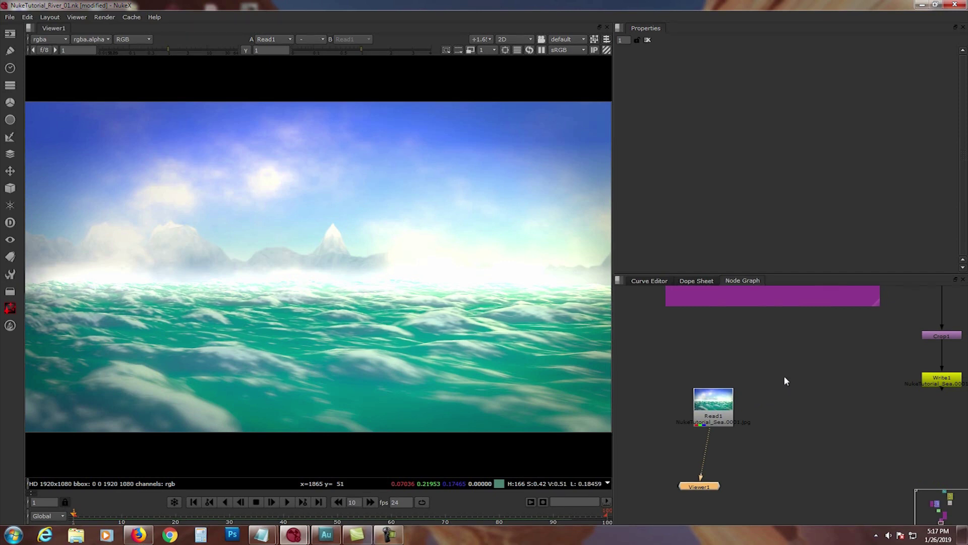
pyautogui.moveTo(778, 395); pyautogui.dragTo(763, 377, button='middle')
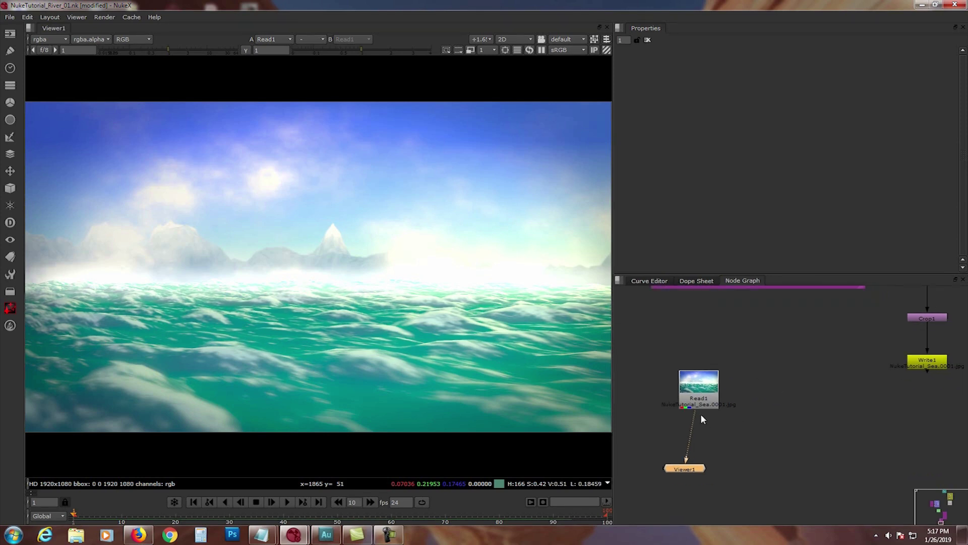
pyautogui.moveTo(696, 414); pyautogui.dragTo(717, 431)
# - Examine the existing node groups, including White Waves, Blue Waves, Horizon, Clouds and Adjustment Layer
pyautogui.scroll(-2, 762, 353)
pyautogui.moveTo(747, 302); pyautogui.dragTo(783, 399, button='middle')
pyautogui.scroll(-1, 763, 353)
pyautogui.scroll(-2, 783, 400)
pyautogui.moveTo(748, 372); pyautogui.dragTo(765, 437, button='middle')
pyautogui.scroll(-3, 765, 437)
pyautogui.moveTo(800, 367); pyautogui.dragTo(755, 373, button='middle')
pyautogui.scroll(-1, 756, 374)
pyautogui.moveTo(727, 329); pyautogui.dragTo(782, 385, button='middle')
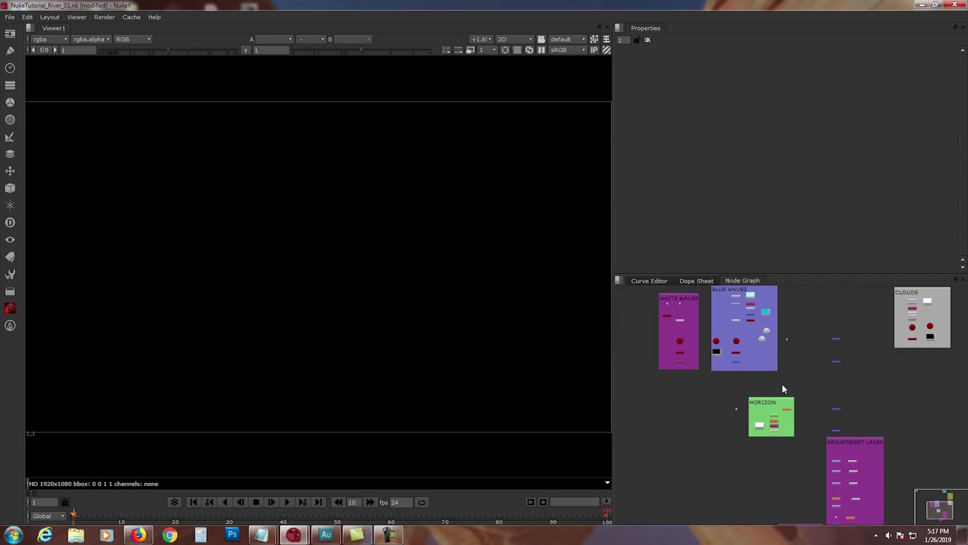
pyautogui.moveTo(776, 340); pyautogui.dragTo(783, 393, button='middle')
pyautogui.scroll(-1, 784, 394)
pyautogui.moveTo(791, 317); pyautogui.dragTo(794, 372, button='middle')
pyautogui.moveTo(785, 428); pyautogui.dragTo(812, 377, button='middle')
pyautogui.scroll(2, 785, 395)
pyautogui.scroll(1, 739, 391)
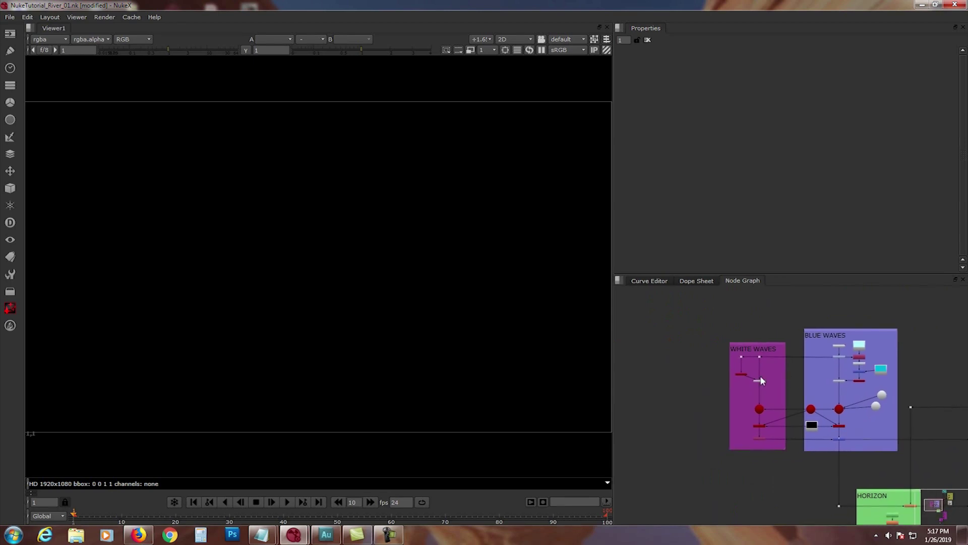
# - Add a Noise node in the empty area beside the White Waves group and show it in the viewer
pyautogui.moveTo(735, 374); pyautogui.dragTo(781, 372, button='middle')
pyautogui.scroll(1, 702, 357)
pyautogui.scroll(1, 724, 367)
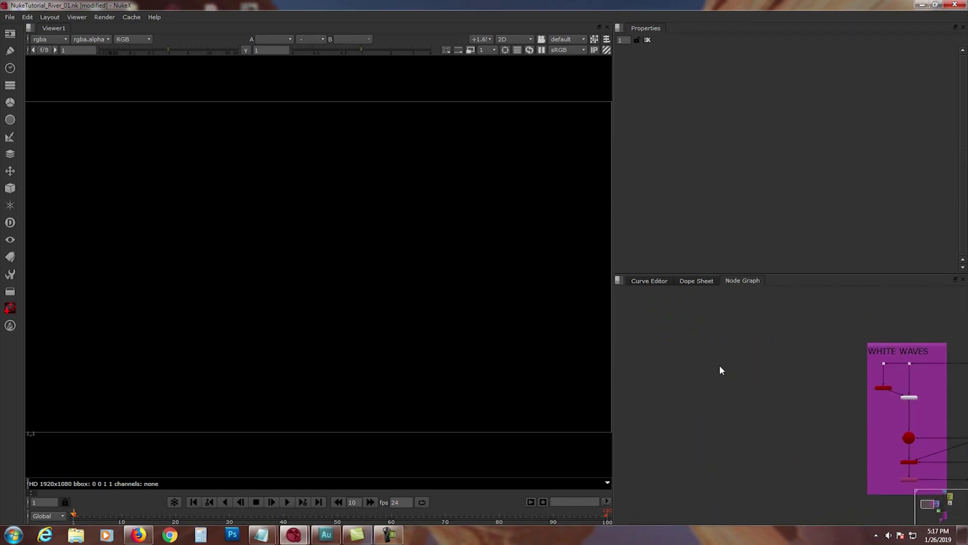
pyautogui.scroll(2, 728, 382)
pyautogui.press('Tab')
pyautogui.write('noise')
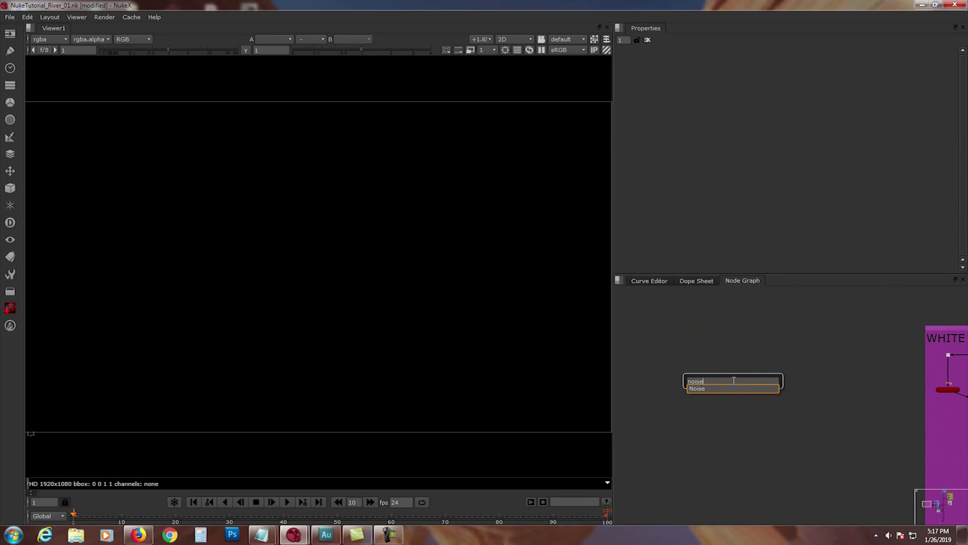
pyautogui.click(704, 388)
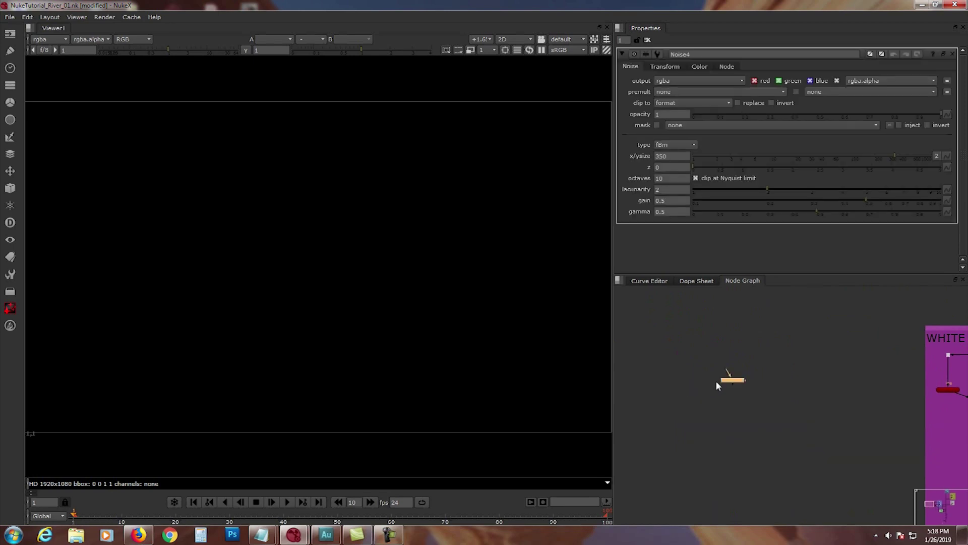
pyautogui.scroll(2, 727, 390)
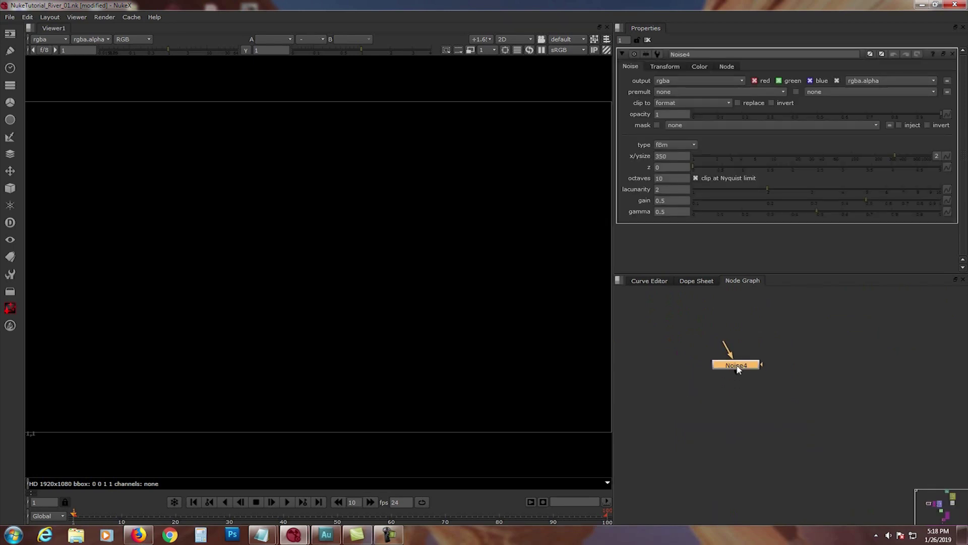
pyautogui.press('1')
pyautogui.click(736, 367)
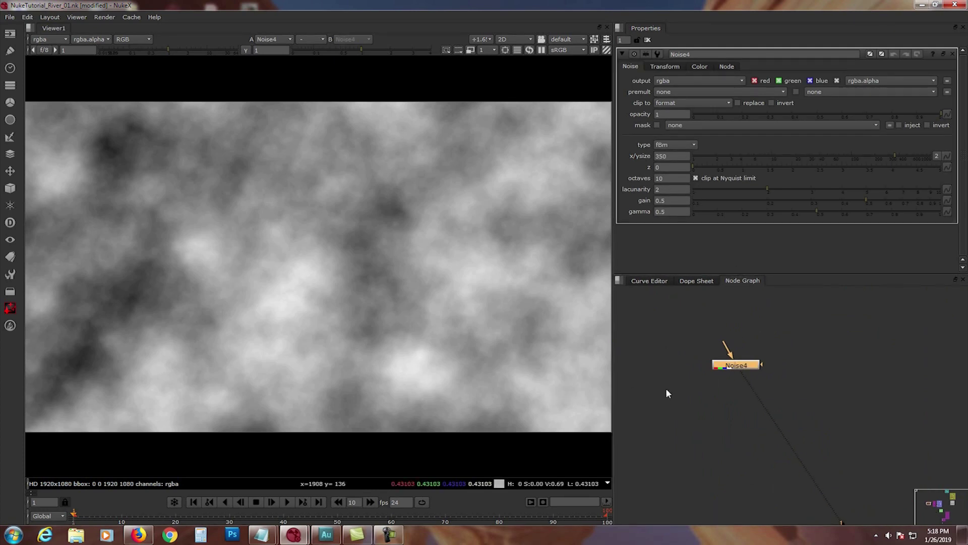
# - Check the frame range, frame rate and full size format in the project settings, and close the settings
pyautogui.click(709, 404)
pyautogui.press('s')
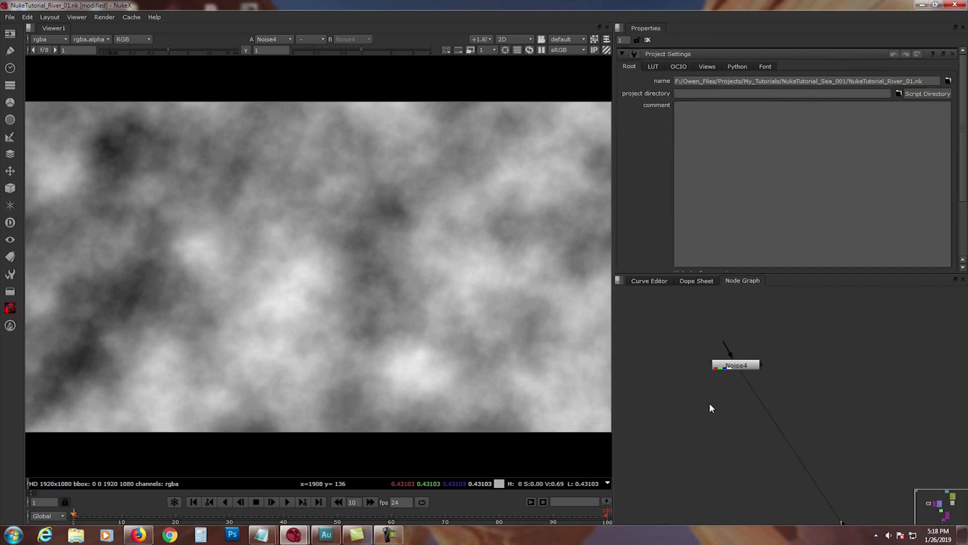
pyautogui.scroll(-3, 962, 179)
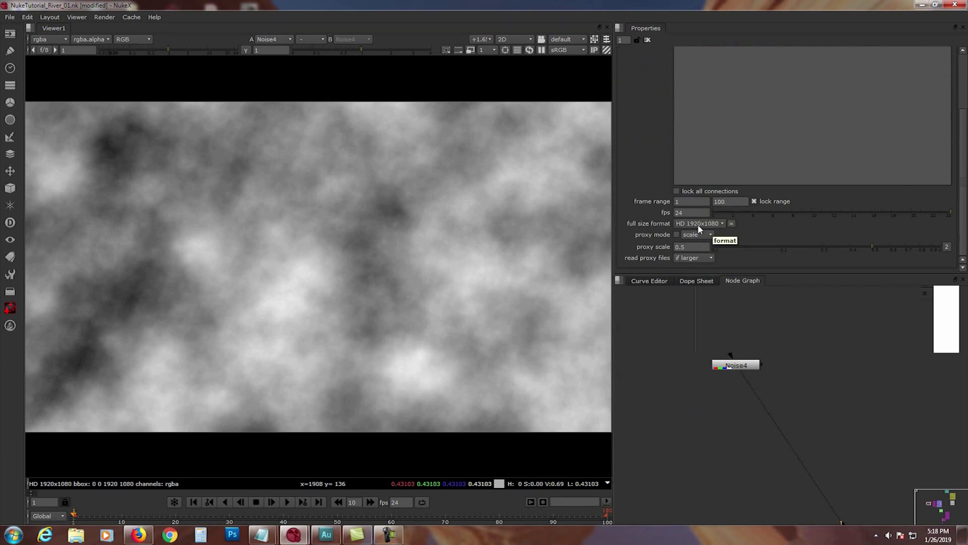
pyautogui.scroll(3, 690, 123)
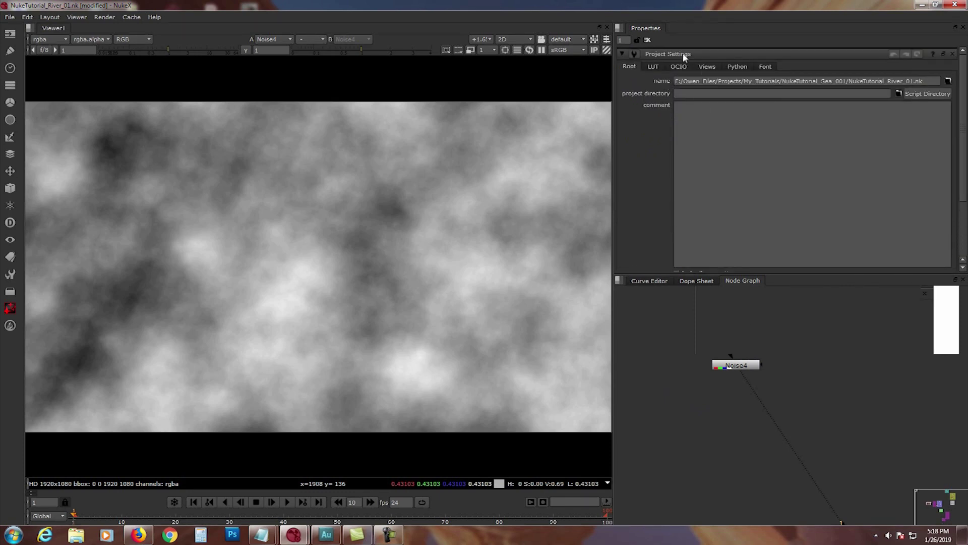
pyautogui.click(648, 40)
# - Set the new Noise node's x/ysize to 24, gamma to 0.265 and gain to 0.65
pyautogui.click(734, 366)
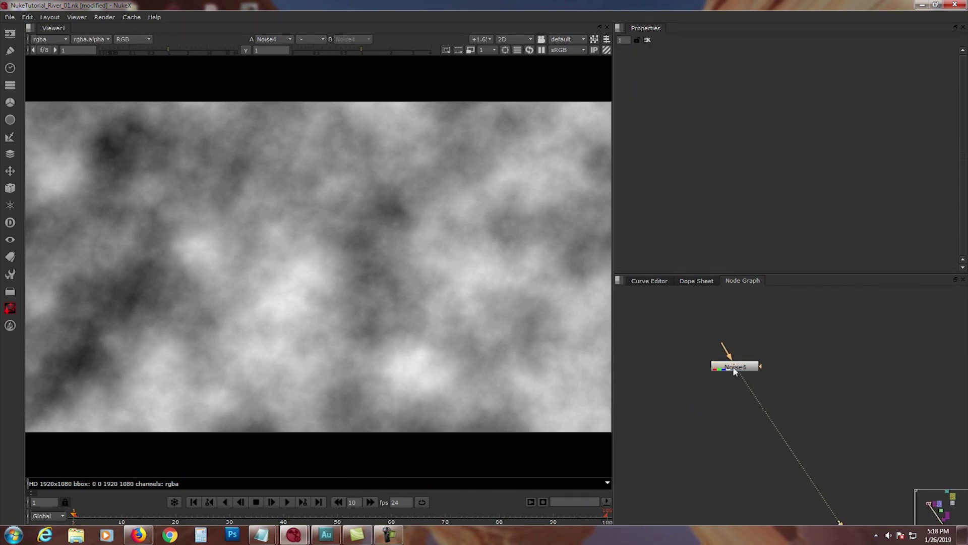
pyautogui.doubleClick(742, 354)
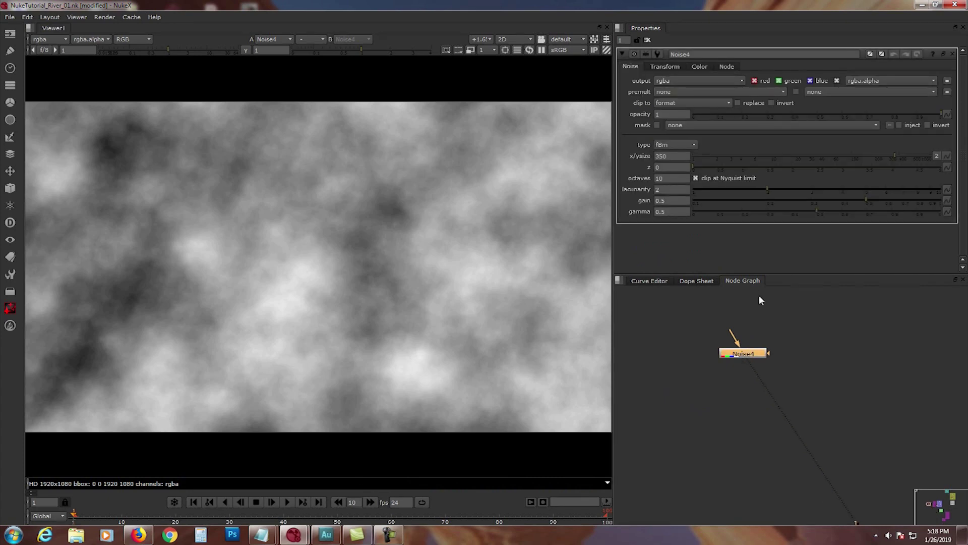
pyautogui.moveTo(871, 156); pyautogui.dragTo(802, 153)
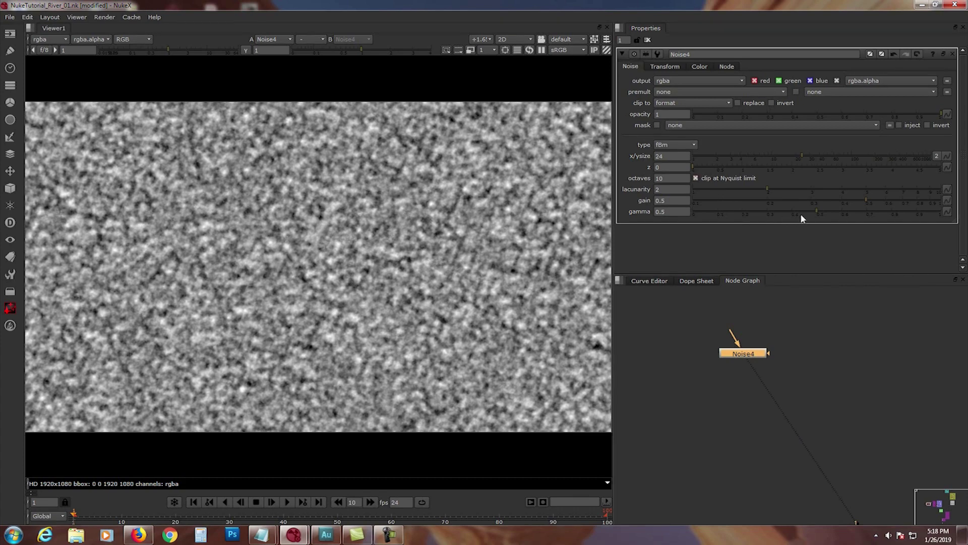
pyautogui.moveTo(807, 210); pyautogui.dragTo(761, 213)
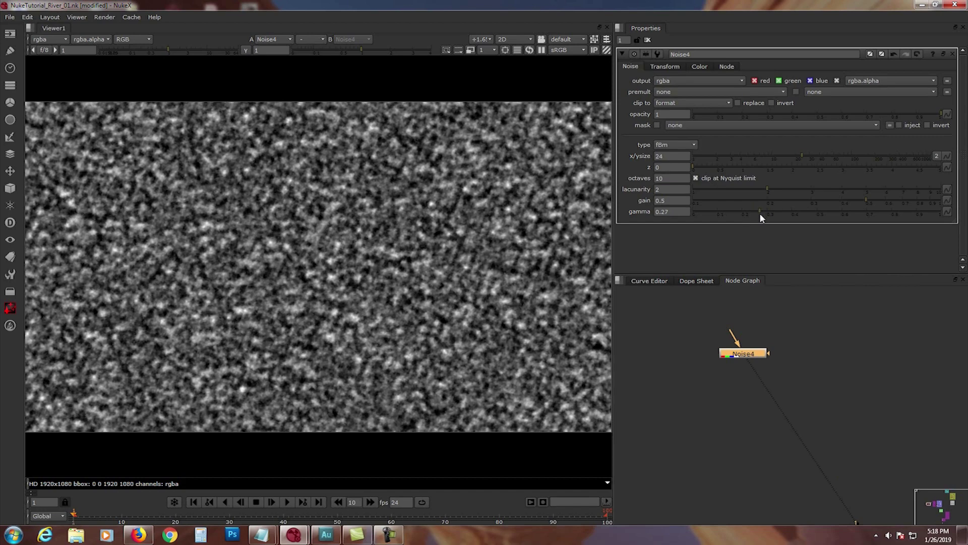
pyautogui.moveTo(762, 218); pyautogui.dragTo(760, 217)
pyautogui.moveTo(866, 198); pyautogui.dragTo(894, 197)
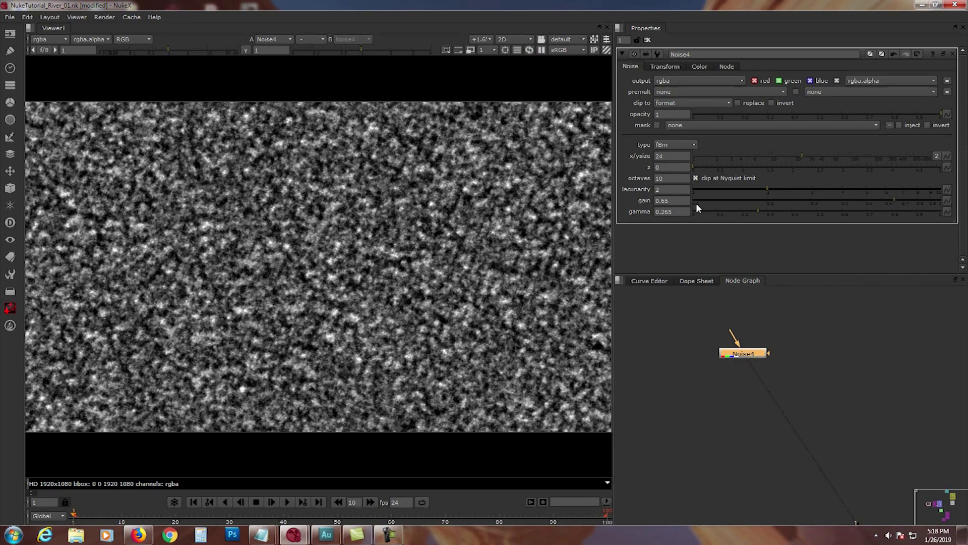
# - Animate the noise's z value with a key of 0 at frame 1 and 5 at frame 100
pyautogui.rightClick(667, 167)
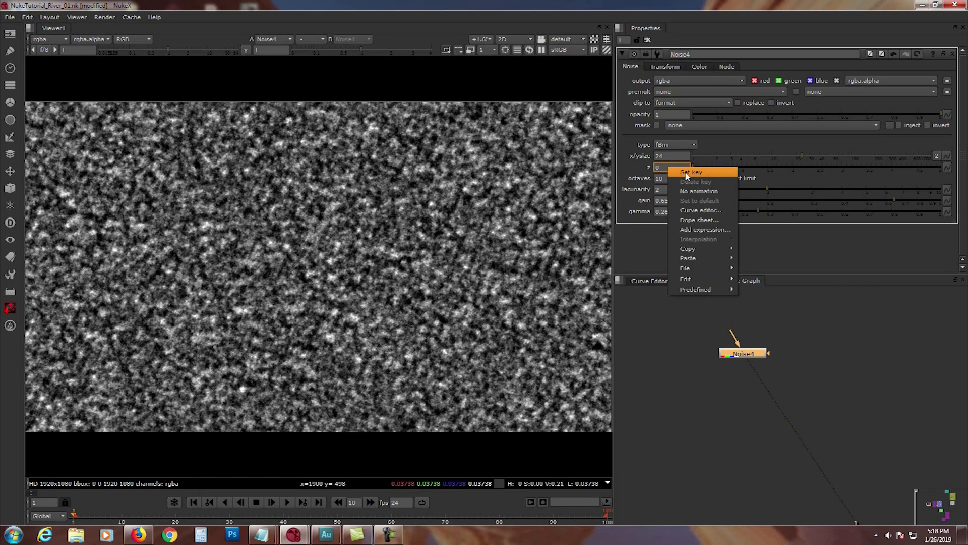
pyautogui.click(689, 172)
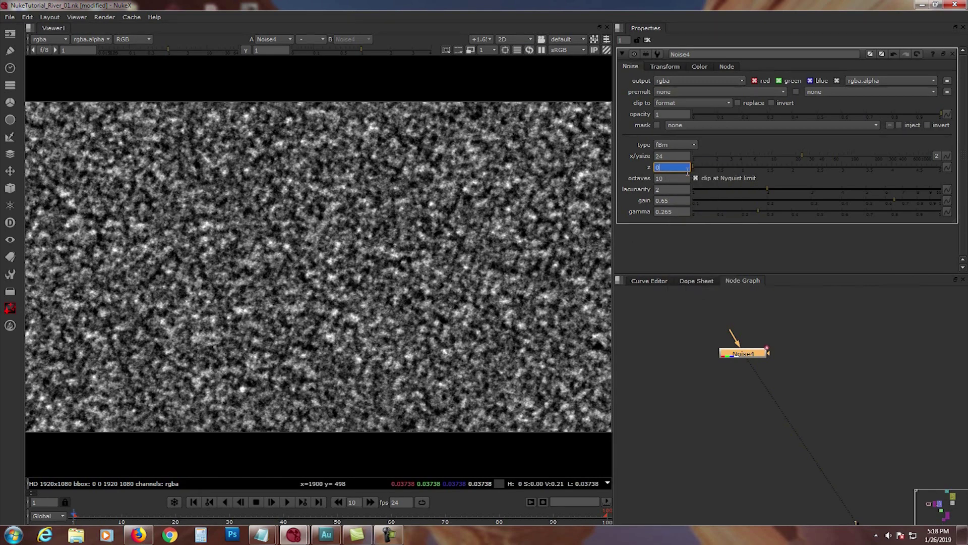
pyautogui.click(318, 501)
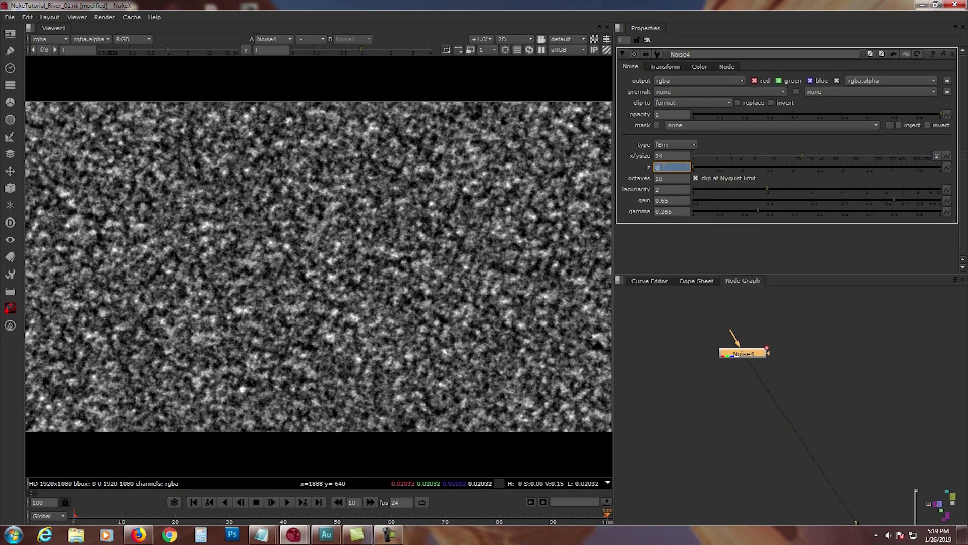
pyautogui.write('5')
pyautogui.press('Return')
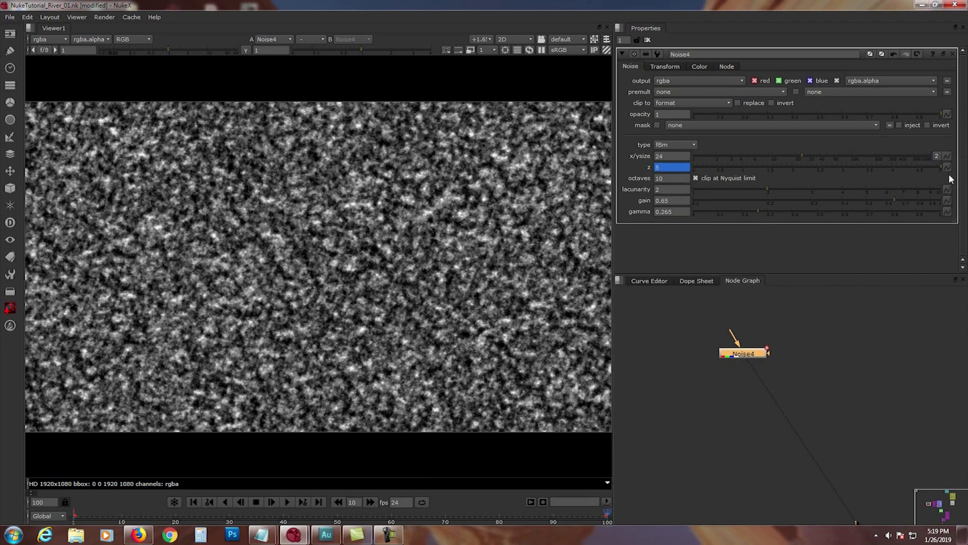
# - Play the animated noise from the first frame, stop it and return to the start
pyautogui.click(192, 500)
pyautogui.click(286, 501)
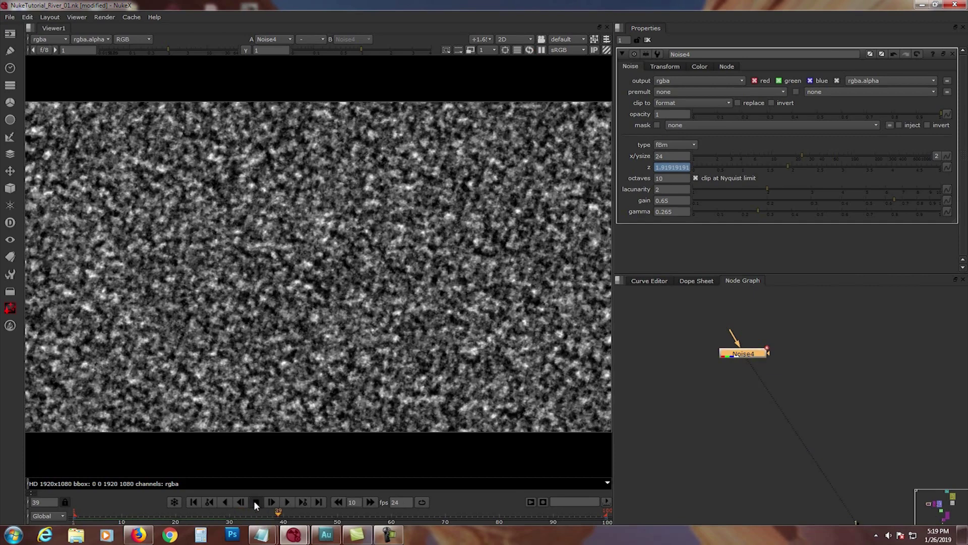
pyautogui.click(255, 502)
pyautogui.click(195, 502)
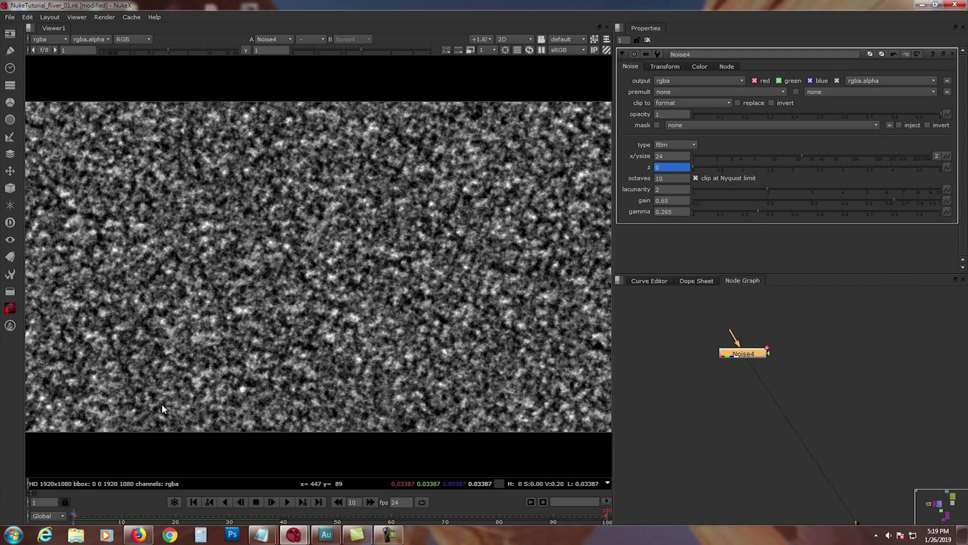
# - Split the noise's scale into separate width and height values and set the width scale to 2.3
pyautogui.click(666, 65)
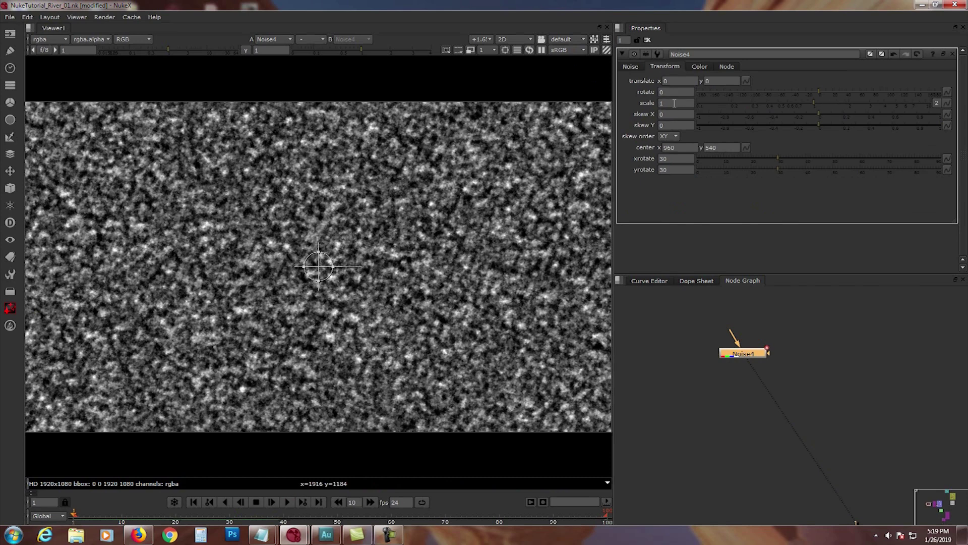
pyautogui.click(936, 103)
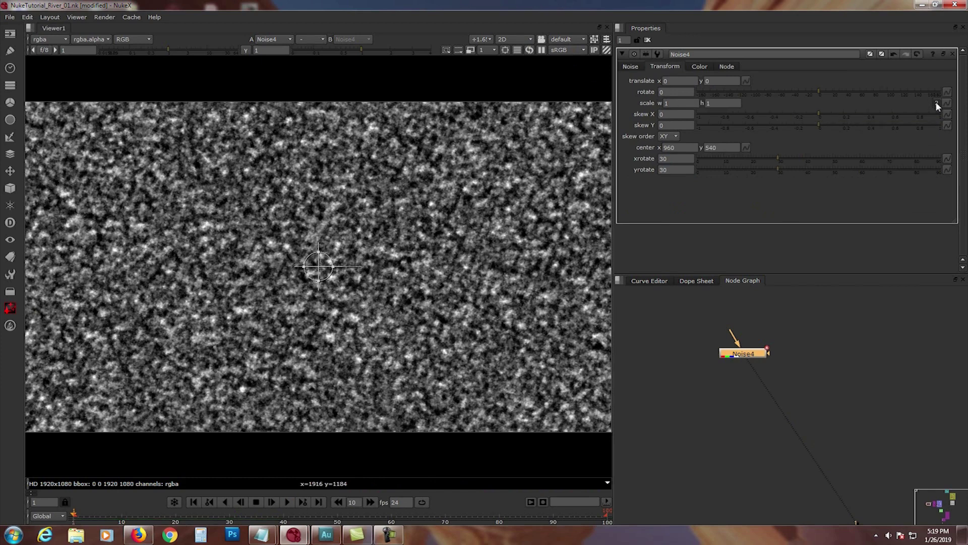
pyautogui.click(683, 103)
pyautogui.press('Up')
pyautogui.press('Up')
pyautogui.press('Up')
pyautogui.press('Up')
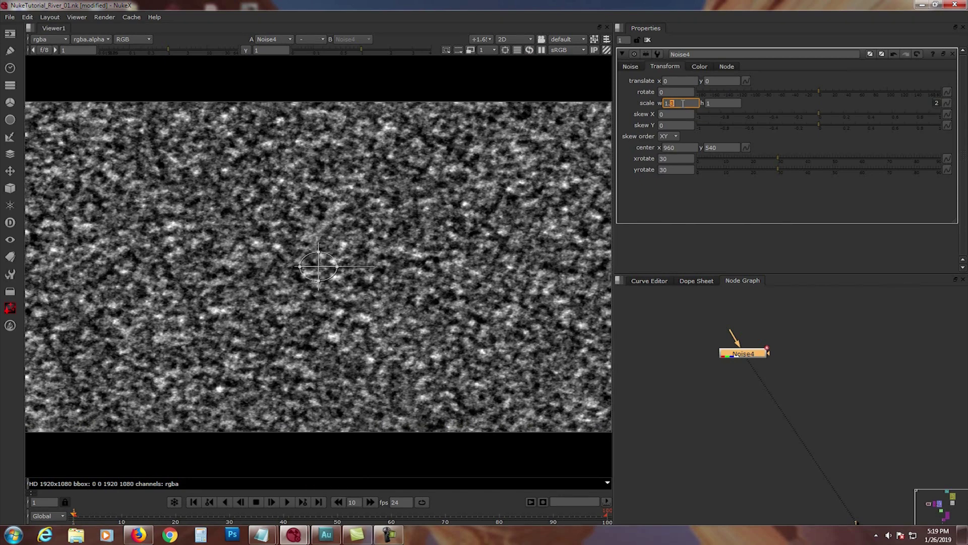
pyautogui.press('Up')
pyautogui.press('Up')
pyautogui.press('Up')
pyautogui.press('Up')
pyautogui.press('Up')
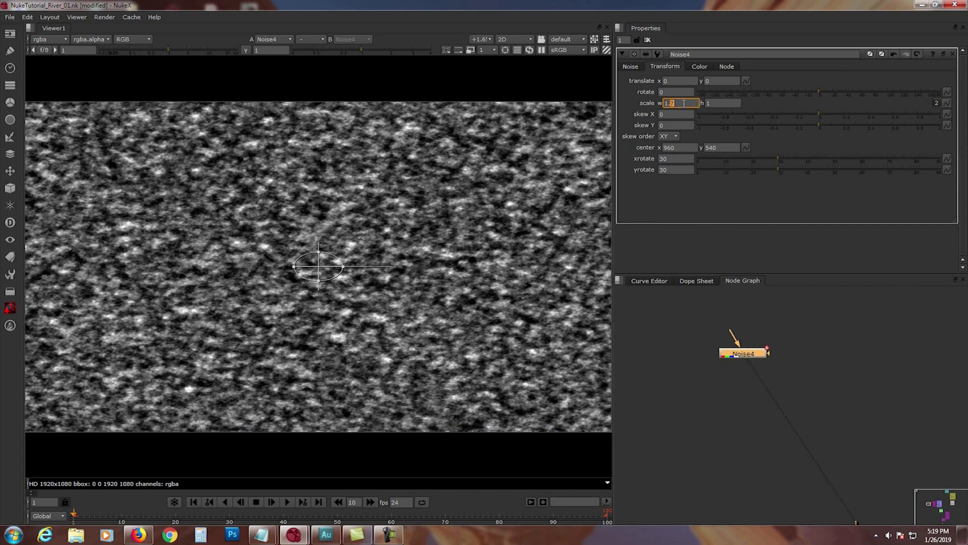
pyautogui.press('Up')
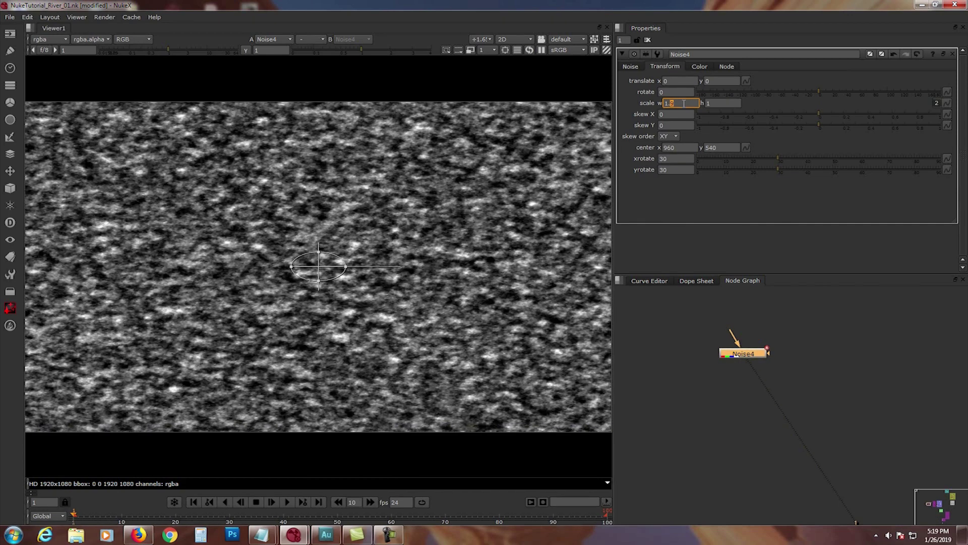
pyautogui.press('Up')
pyautogui.press('Up')
pyautogui.press('Up')
pyautogui.press('Up')
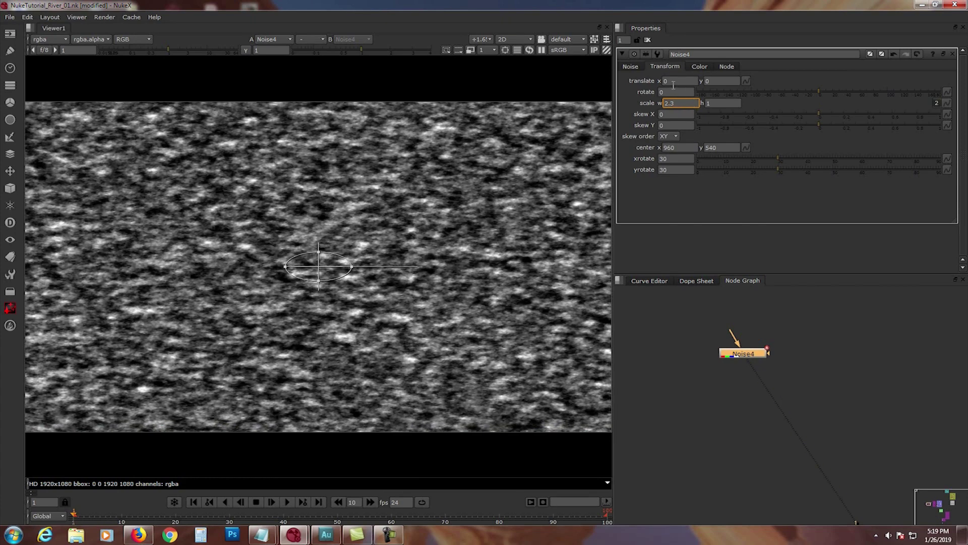
# - Animate the noise's translate x with a key of 0 at frame 1 and 800 at frame 100
pyautogui.click(671, 81)
pyautogui.rightClick(671, 81)
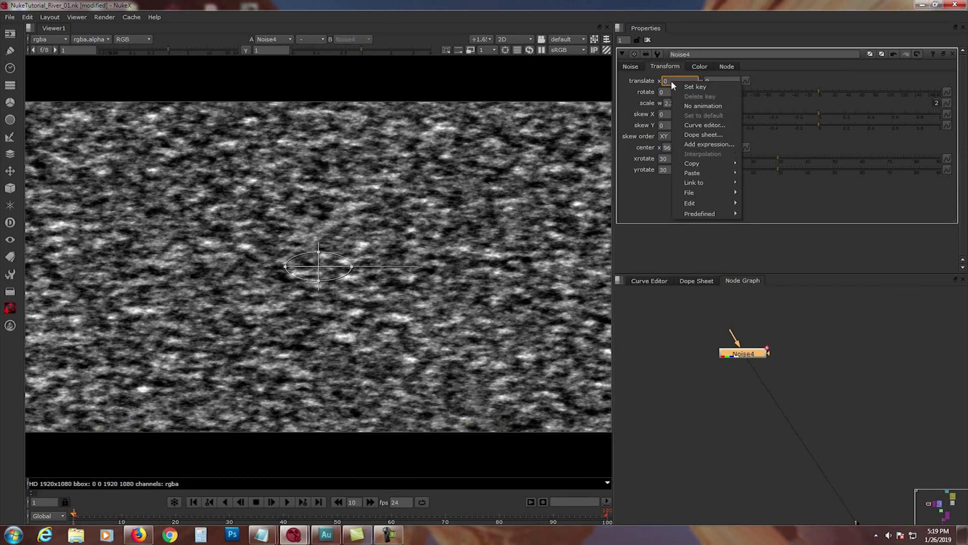
pyautogui.click(694, 86)
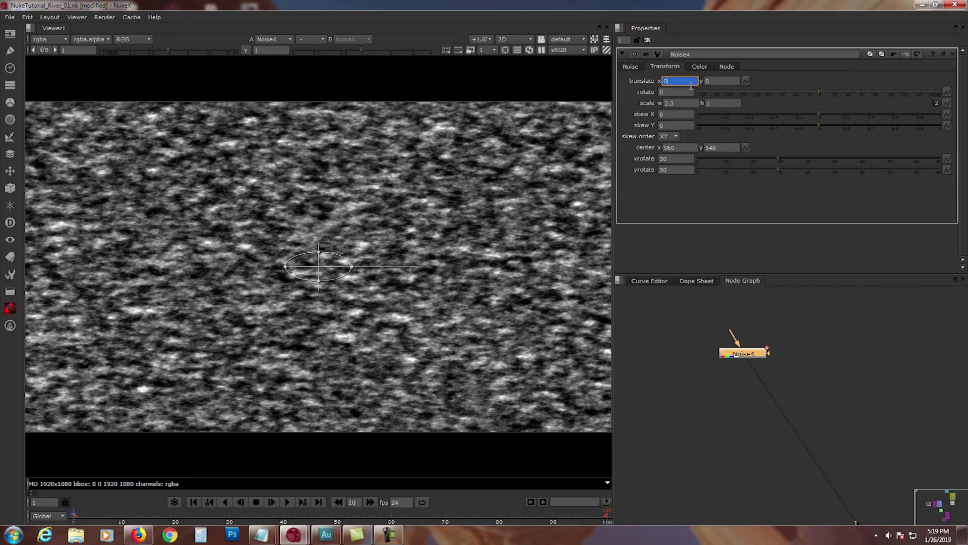
pyautogui.click(319, 501)
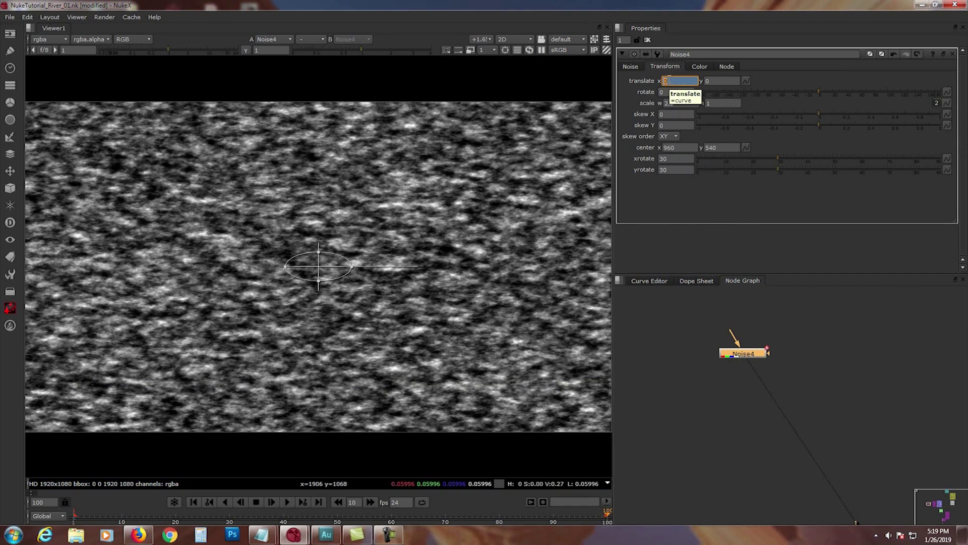
pyautogui.write('800')
pyautogui.press('Return')
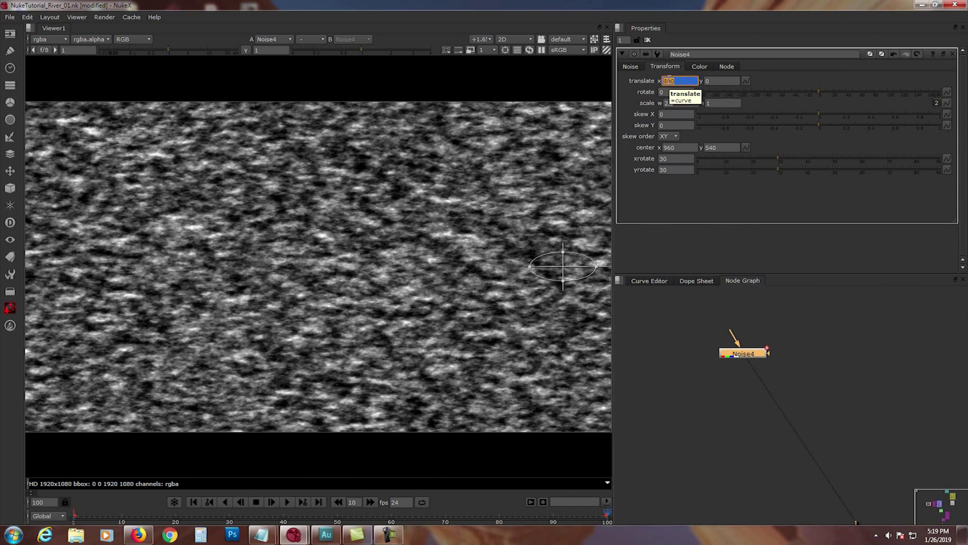
# - Play the sideways-moving noise from the first frame, stop playback and return to the start
pyautogui.scroll(-1, 379, 283)
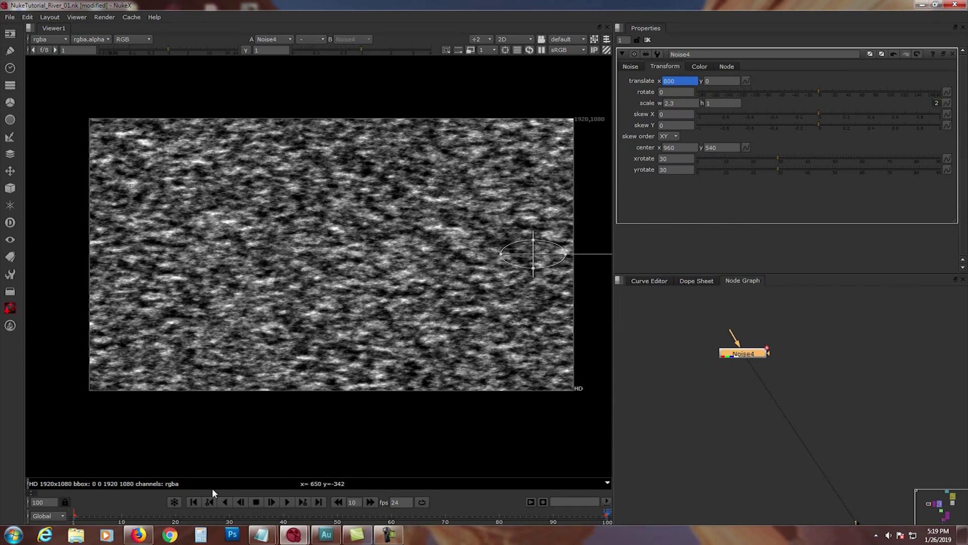
pyautogui.click(199, 501)
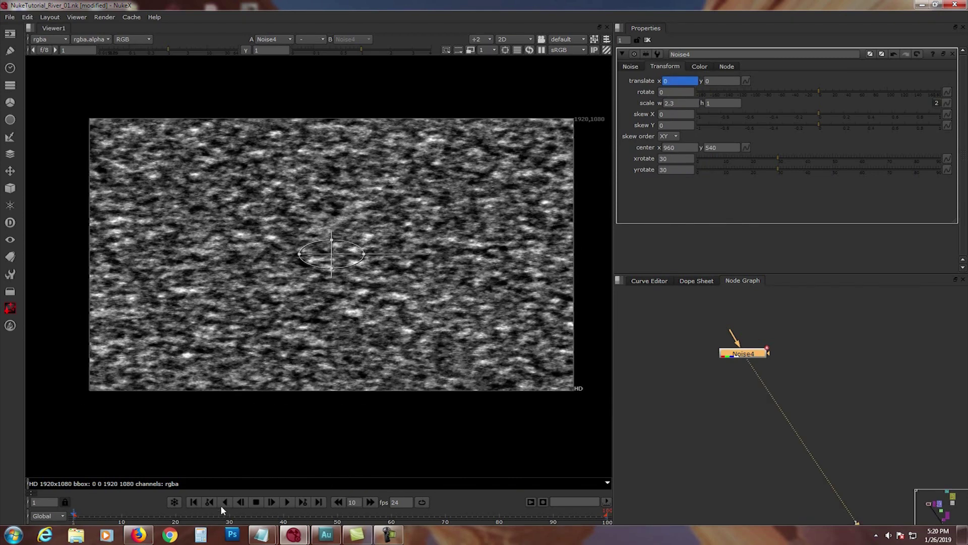
pyautogui.click(286, 501)
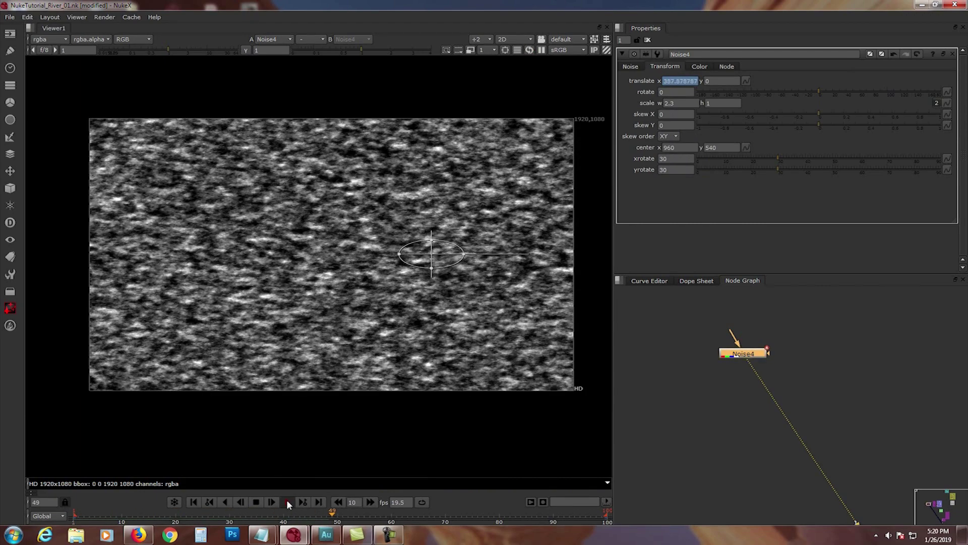
pyautogui.click(256, 501)
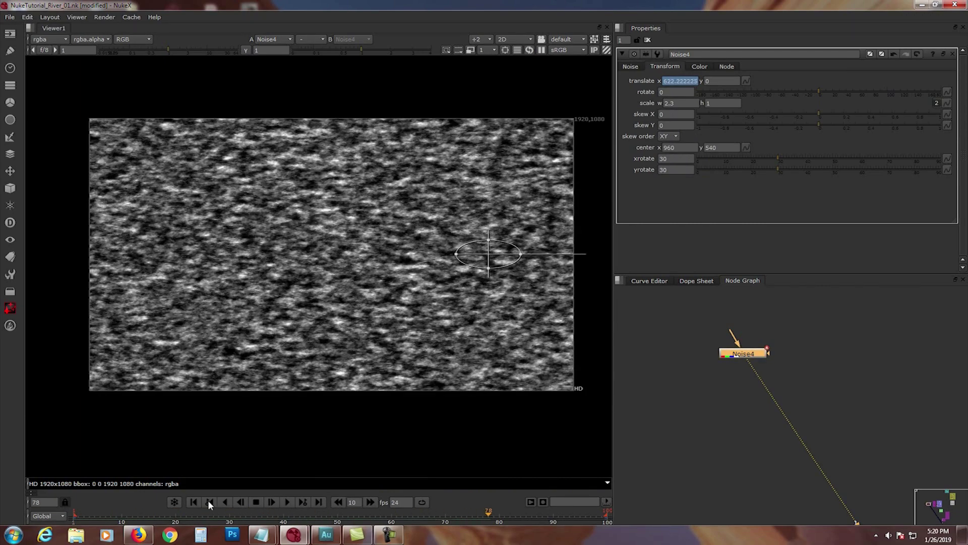
pyautogui.click(193, 501)
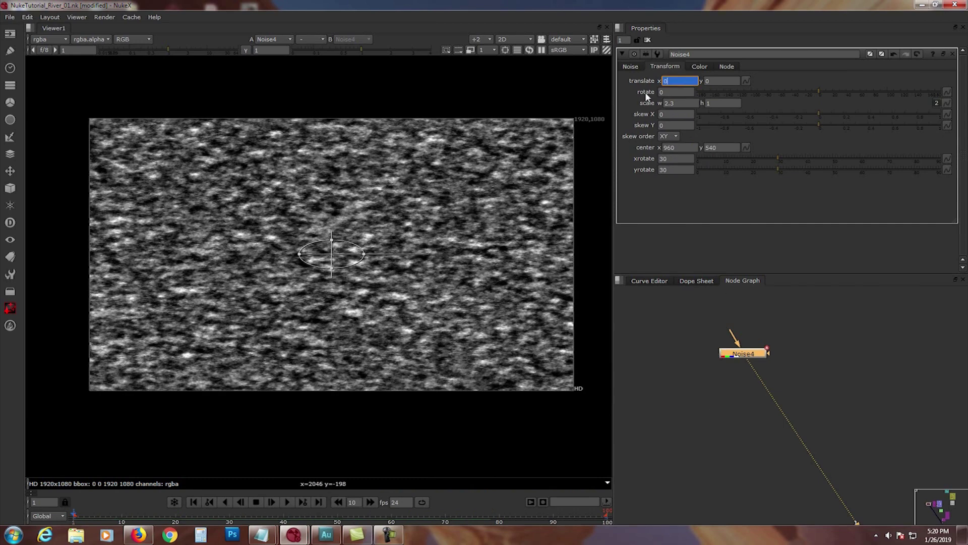
# - Add a Grade node directly below the Noise node and set its channels to rgba
pyautogui.click(630, 66)
pyautogui.moveTo(731, 403); pyautogui.dragTo(725, 384, button='middle')
pyautogui.scroll(1, 734, 373)
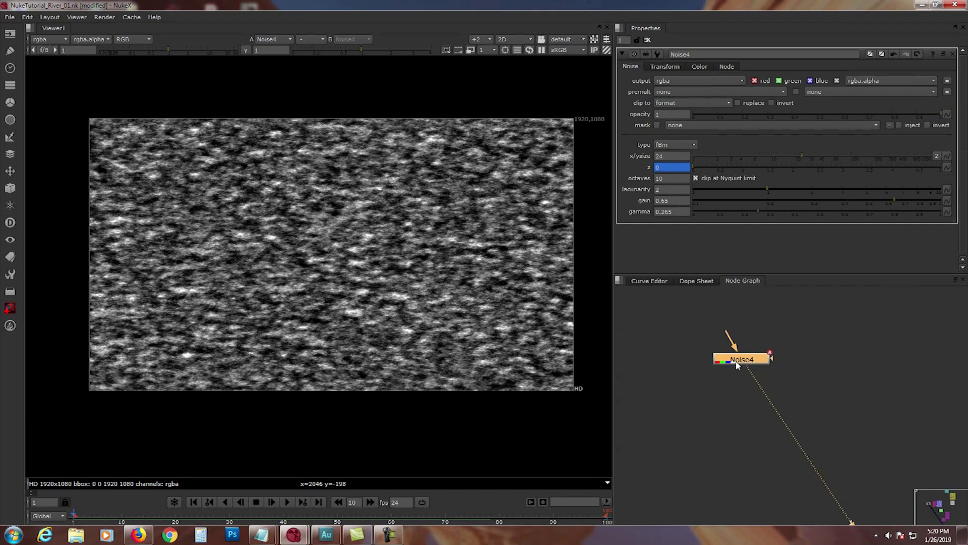
pyautogui.moveTo(737, 364); pyautogui.dragTo(734, 369)
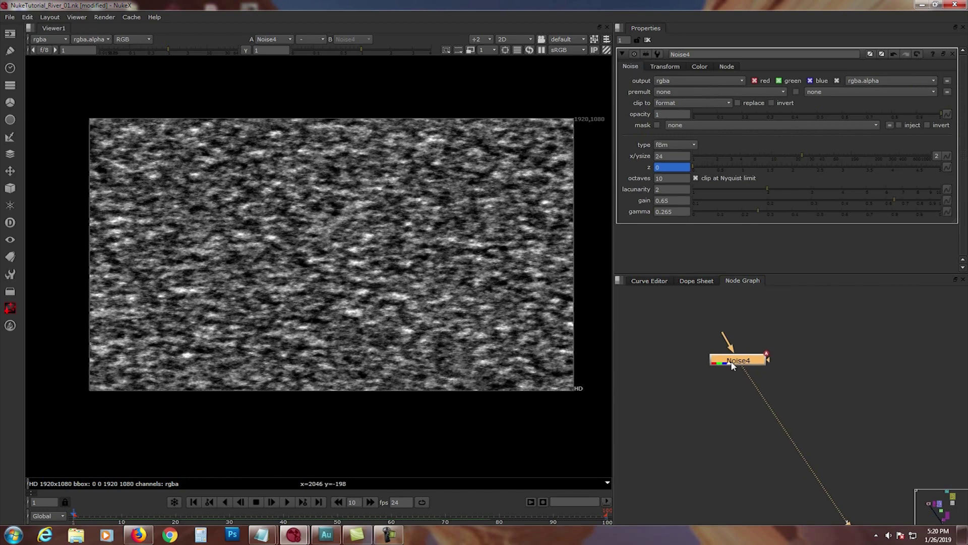
pyautogui.press('Tab')
pyautogui.write('grad')
pyautogui.click(712, 370)
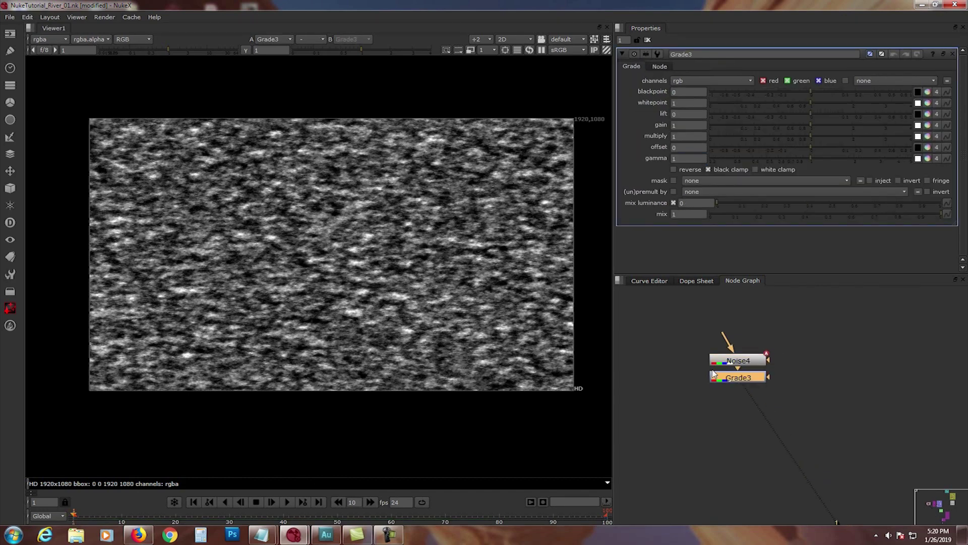
pyautogui.click(715, 81)
pyautogui.click(702, 118)
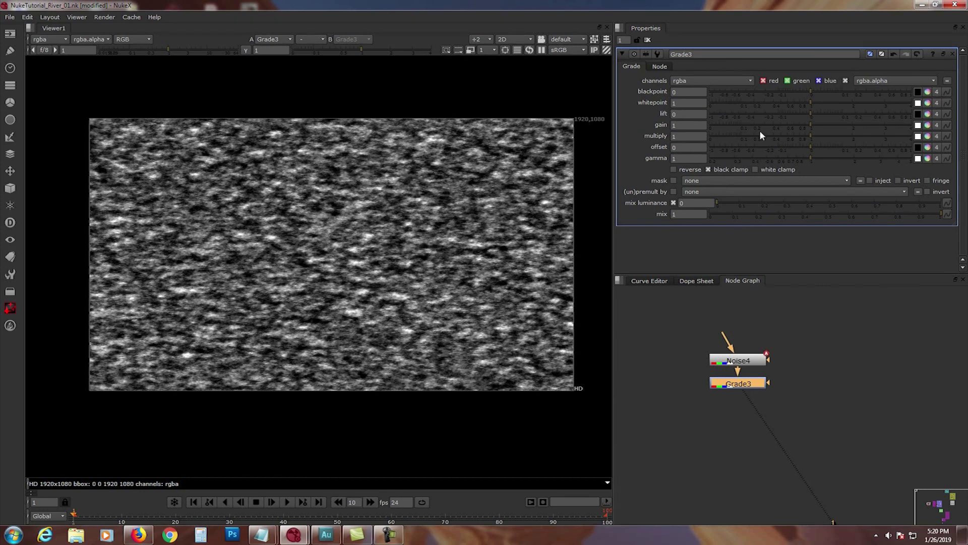
# - Enable white clamp on the Grade and set its whitepoint to 0.45 and blackpoint to 0.045
pyautogui.click(755, 169)
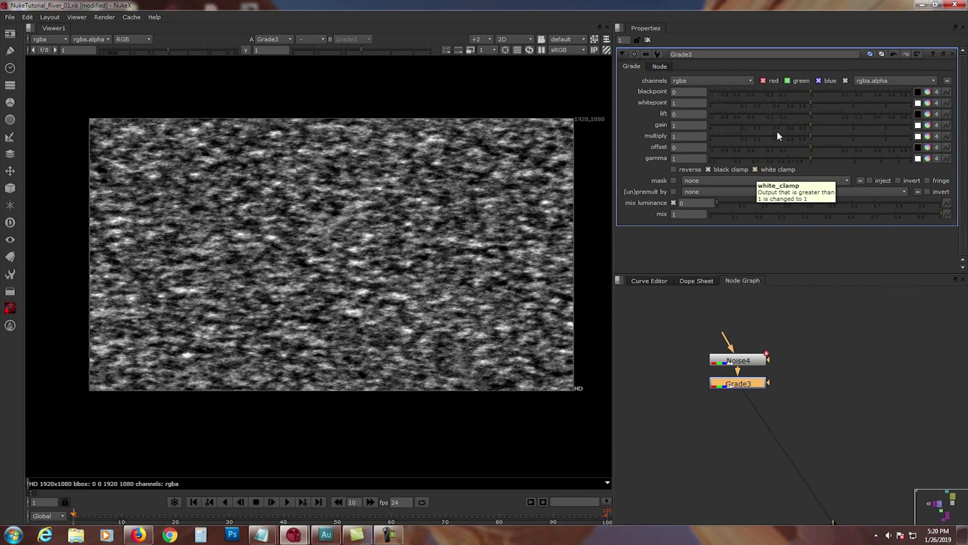
pyautogui.click(807, 103)
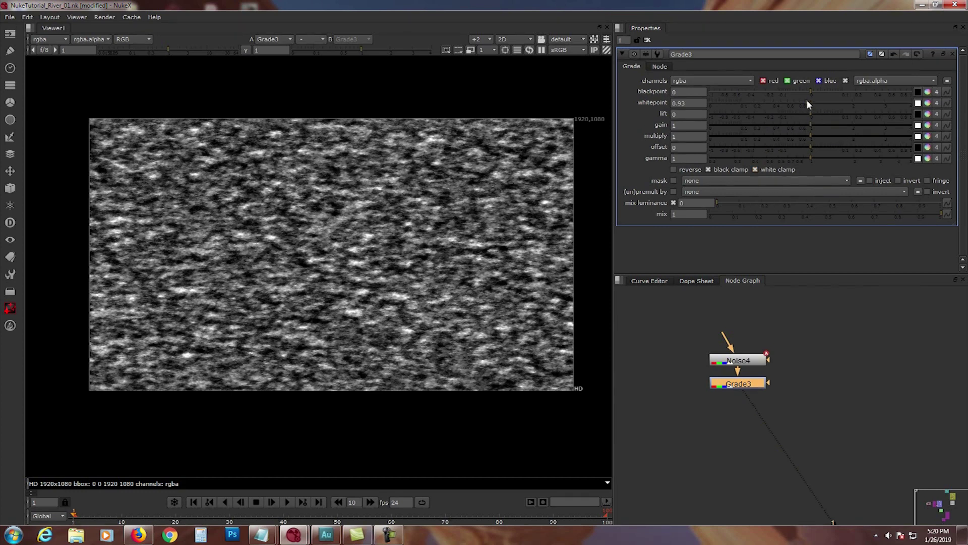
pyautogui.moveTo(805, 102); pyautogui.dragTo(786, 107)
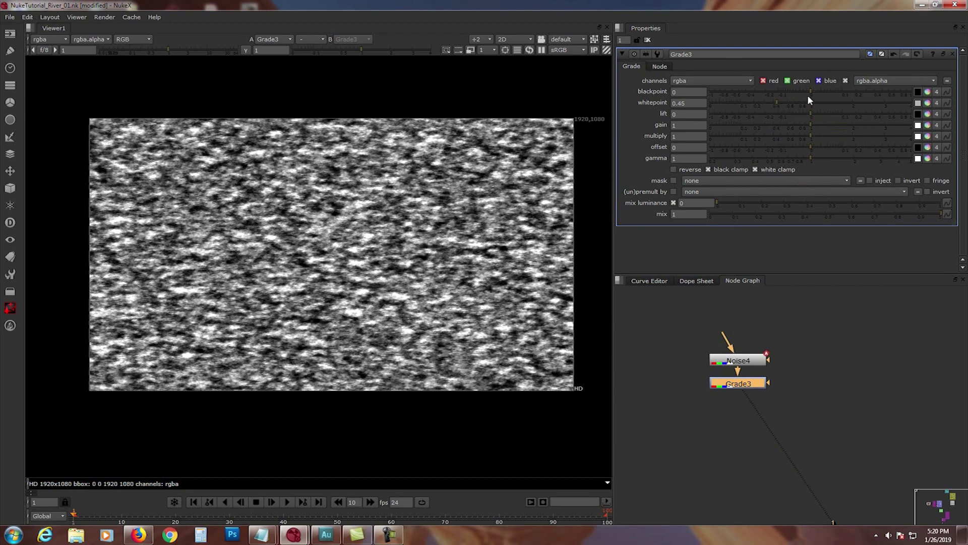
pyautogui.moveTo(811, 89); pyautogui.dragTo(831, 91)
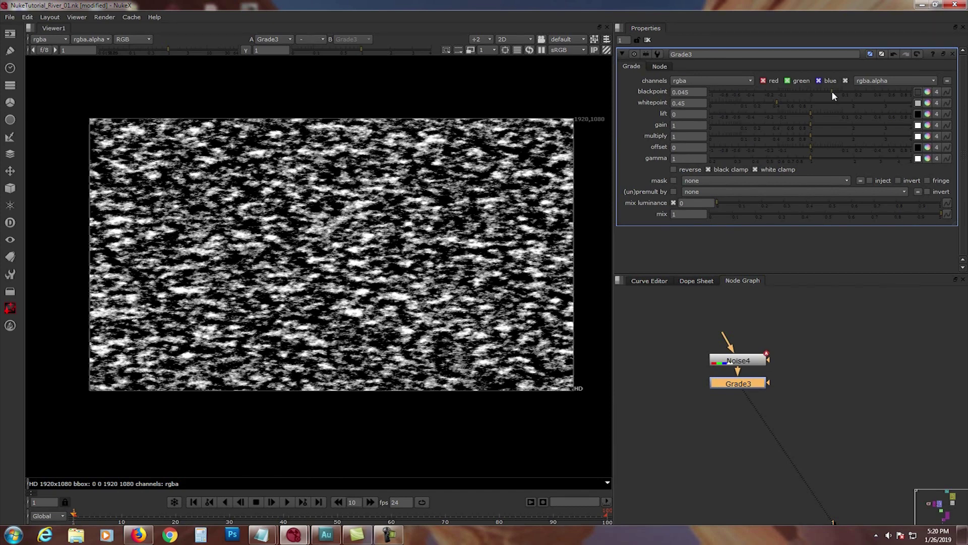
# - Deselect the Grade node and add an unconnected Constant node beside the Noise and Grade nodes
pyautogui.click(788, 410)
pyautogui.click(742, 384)
pyautogui.click(745, 391)
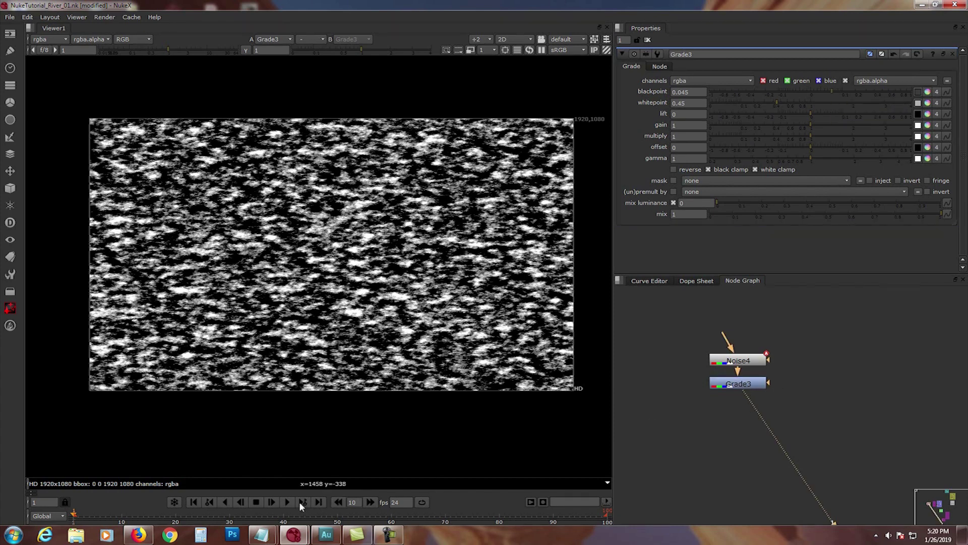
pyautogui.scroll(-3, 738, 394)
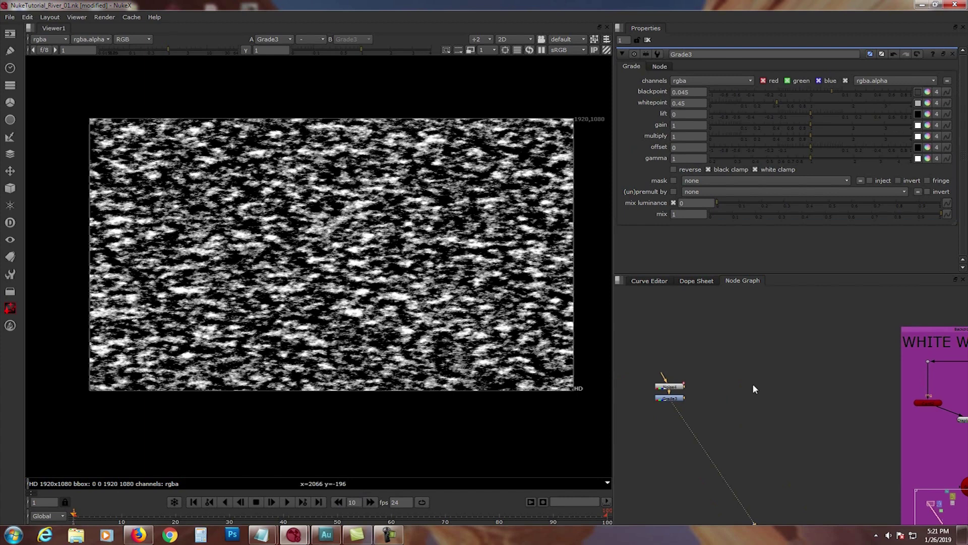
pyautogui.scroll(3, 686, 380)
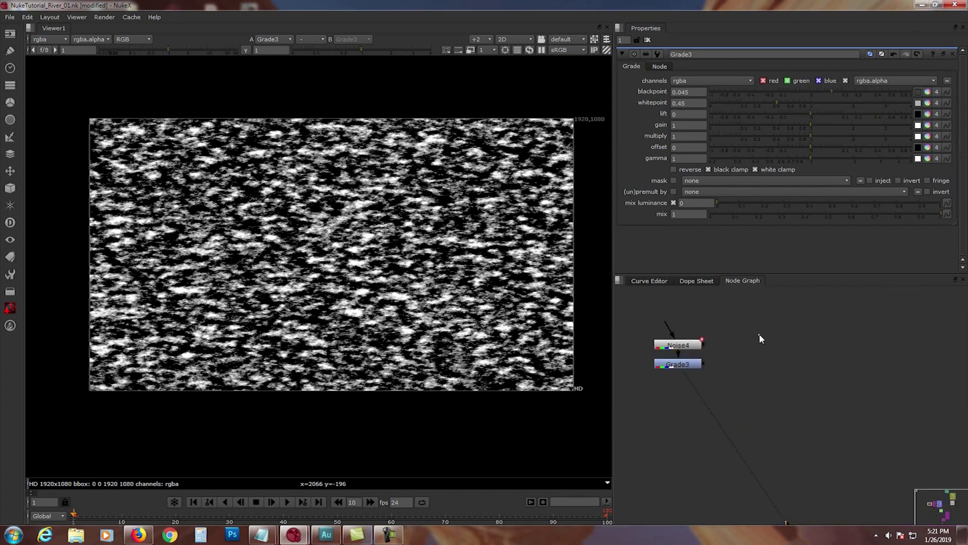
pyautogui.press('Tab')
pyautogui.write('c')
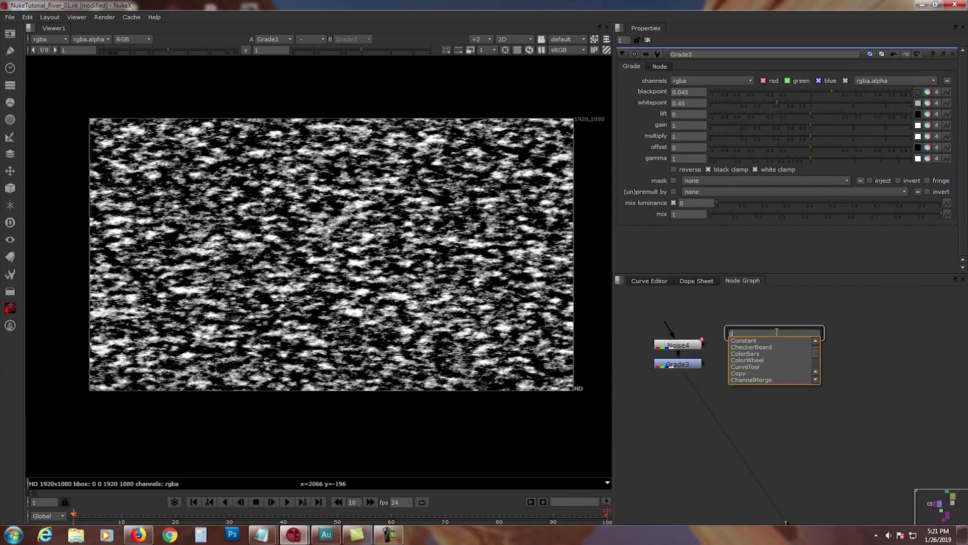
pyautogui.write('on')
pyautogui.click(765, 338)
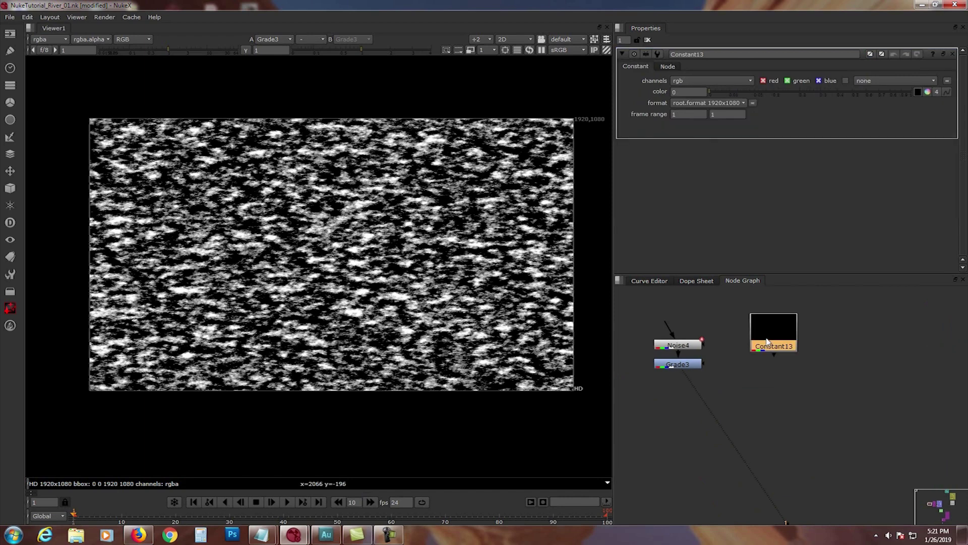
pyautogui.moveTo(769, 338); pyautogui.dragTo(765, 311)
# - Set the Constant's channels to rgba and its color to light blue, about 0.45 red, 0.90 green, 1 blue and 1 alpha
pyautogui.click(706, 81)
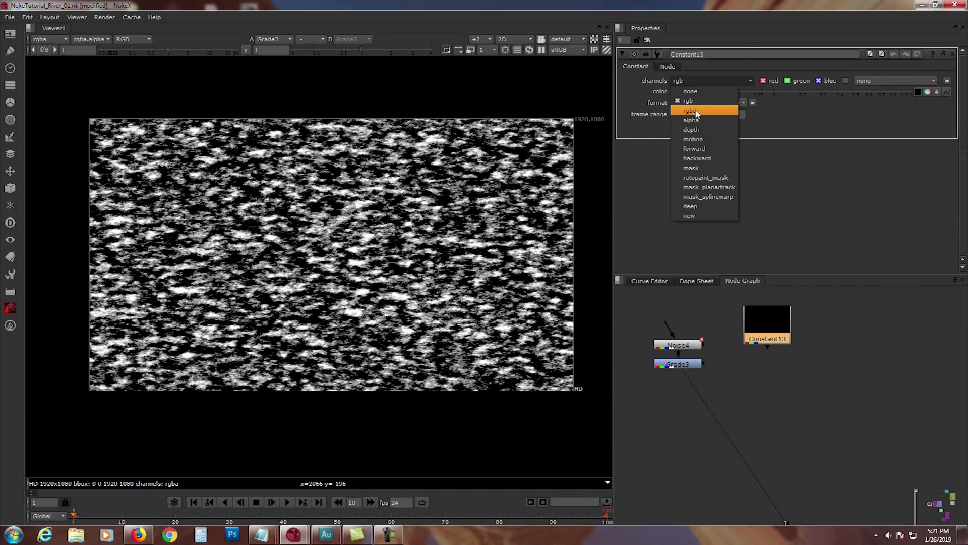
pyautogui.click(696, 111)
pyautogui.click(676, 93)
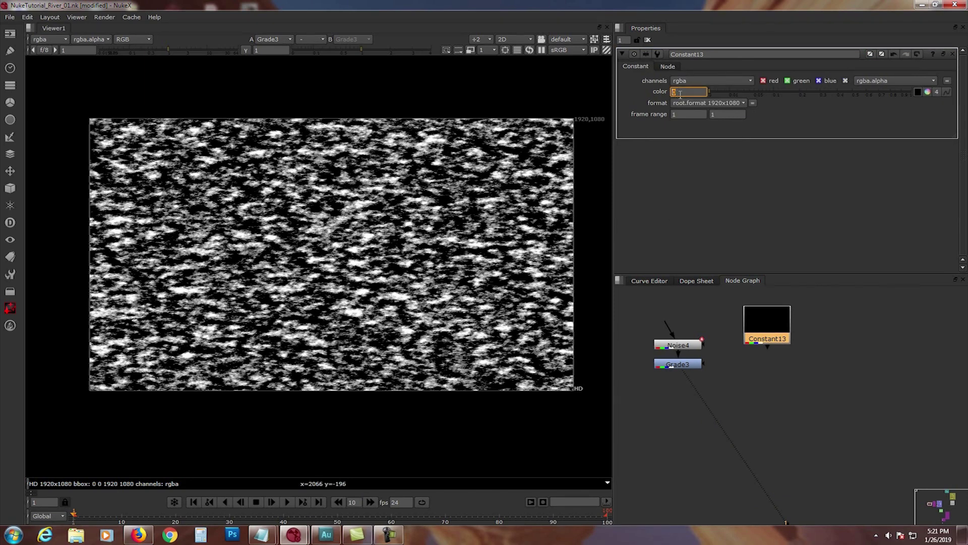
pyautogui.write('1')
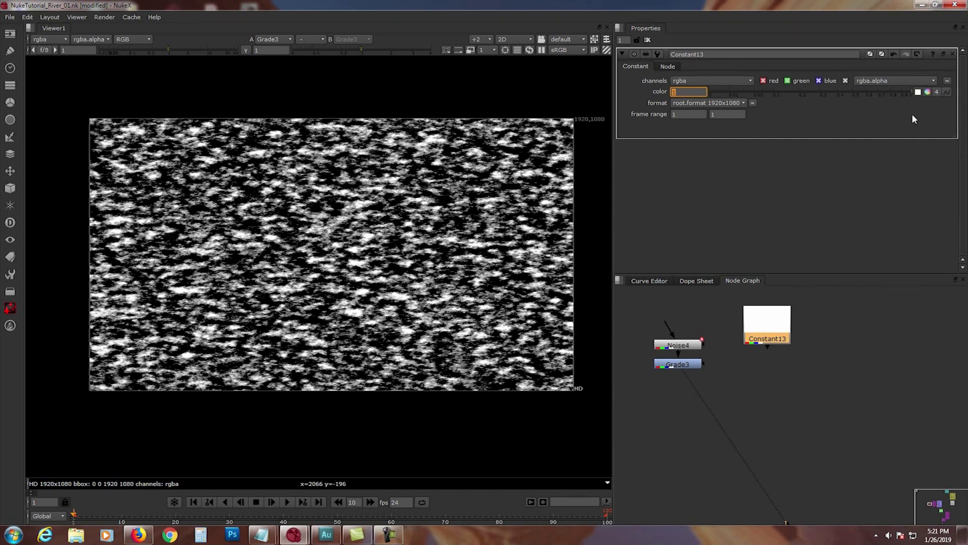
pyautogui.click(927, 93)
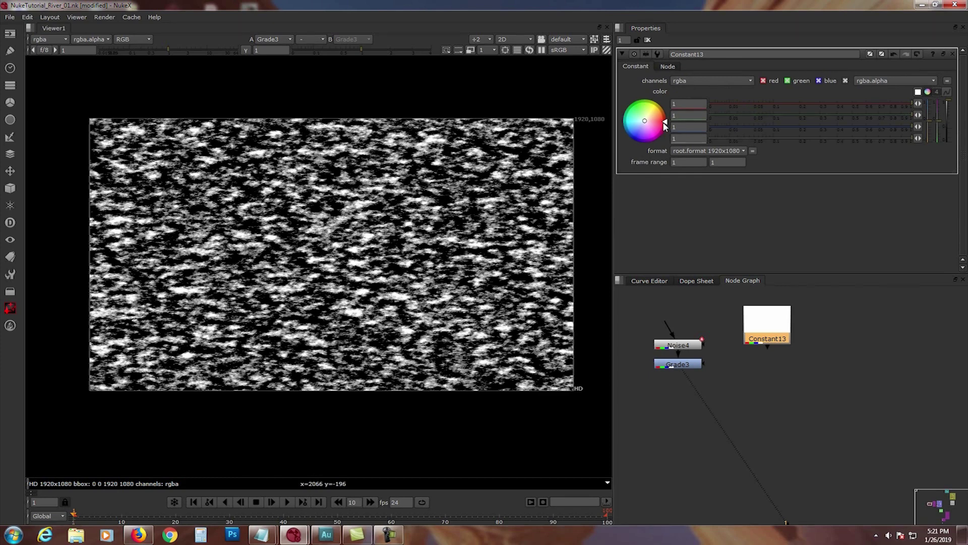
pyautogui.moveTo(640, 134)
pyautogui.mouseDown()
pyautogui.moveTo(625, 125)
pyautogui.moveTo(636, 124)
pyautogui.moveTo(547, 140)
pyautogui.mouseUp()
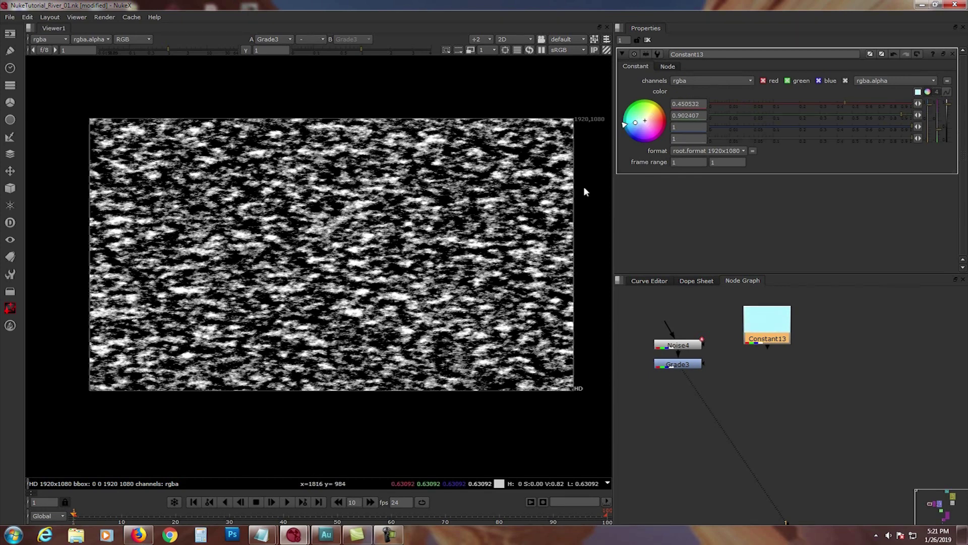
# - Paste a copy of the light blue Constant beside it and set its color to turquoise, about -0.147 red, 0.769 green and 0.578 blue
pyautogui.moveTo(774, 344); pyautogui.dragTo(776, 324)
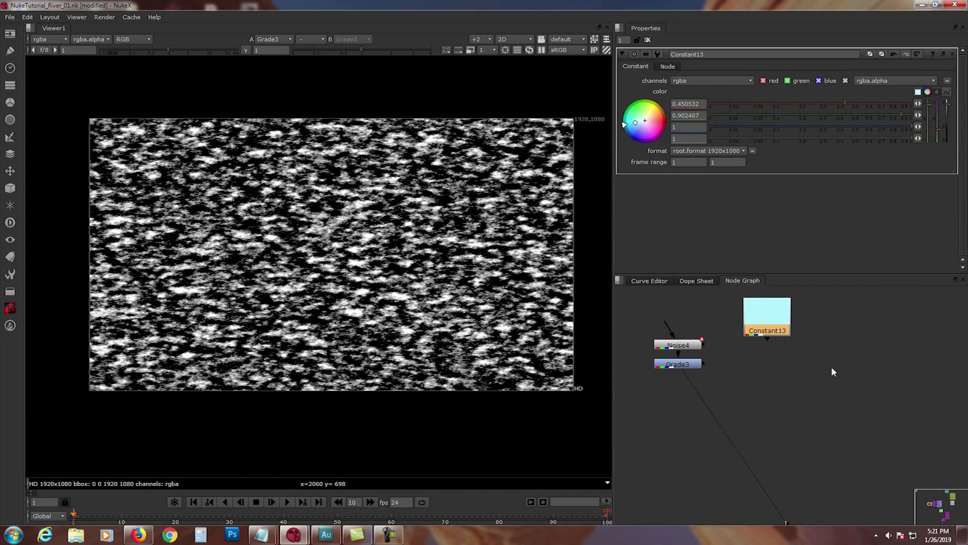
pyautogui.hotkey('ctrl', 'v')
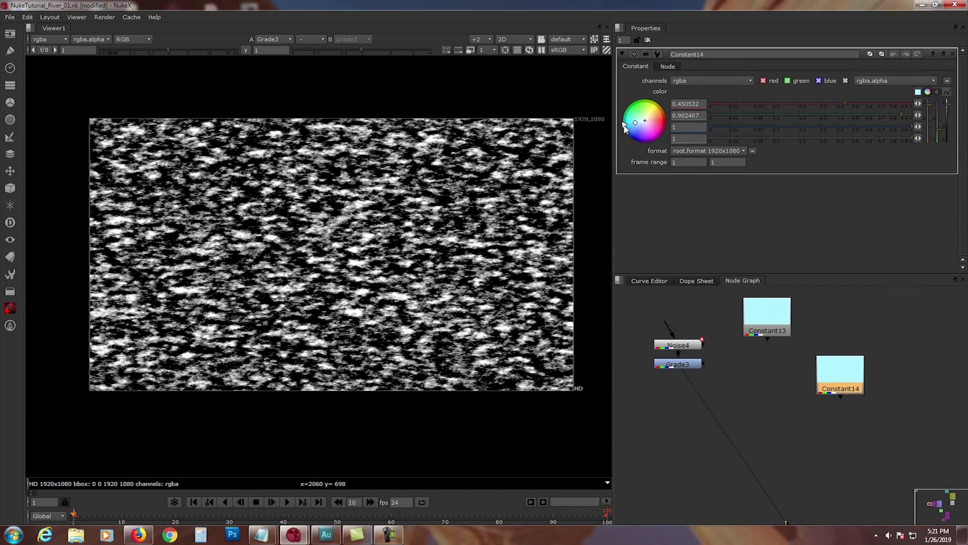
pyautogui.moveTo(624, 126)
pyautogui.mouseDown()
pyautogui.moveTo(632, 132)
pyautogui.moveTo(616, 124)
pyautogui.moveTo(586, 60)
pyautogui.moveTo(565, 57)
pyautogui.moveTo(608, 85)
pyautogui.moveTo(626, 120)
pyautogui.moveTo(616, 115)
pyautogui.mouseUp()
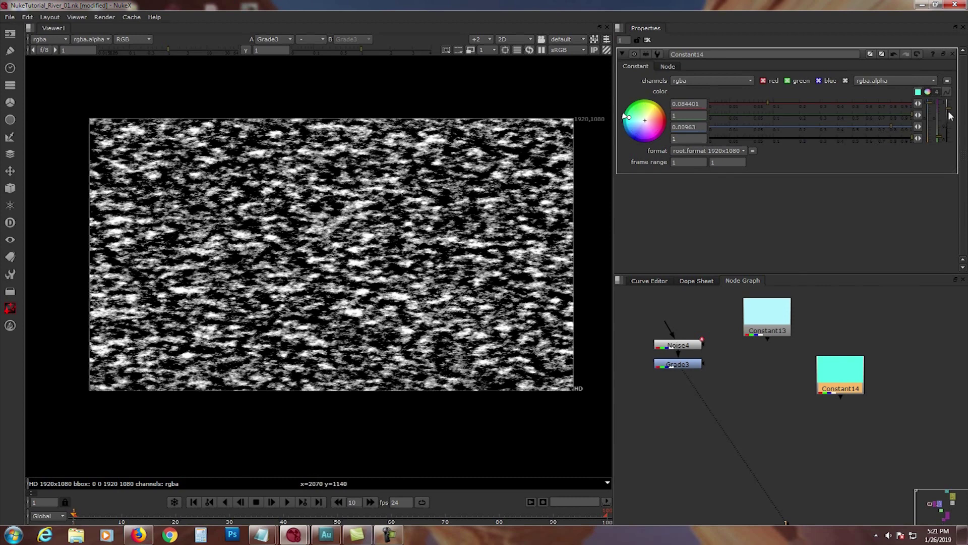
pyautogui.moveTo(948, 114); pyautogui.dragTo(948, 119)
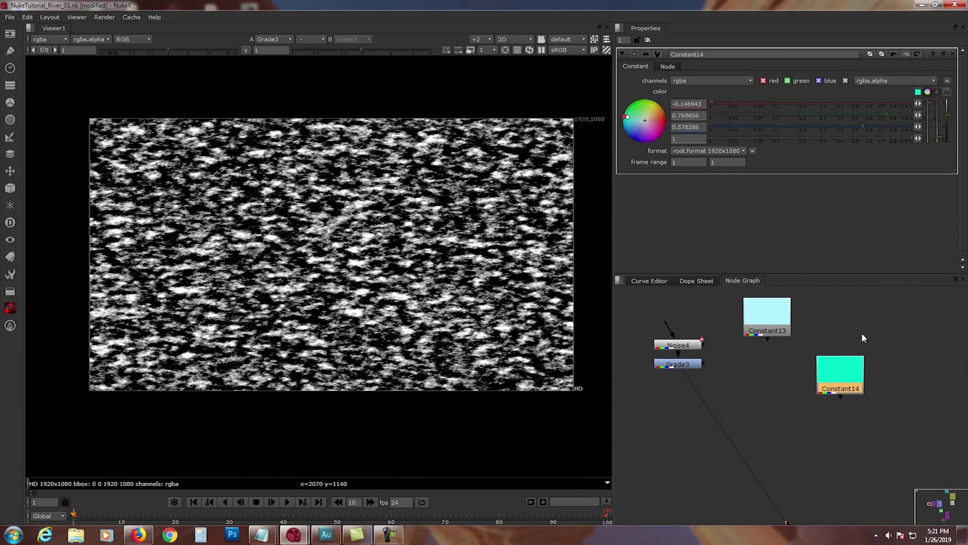
pyautogui.moveTo(838, 362); pyautogui.dragTo(843, 372)
# - Add an unconnected Copy node below the light blue Constant
pyautogui.moveTo(767, 378); pyautogui.dragTo(789, 389, button='middle')
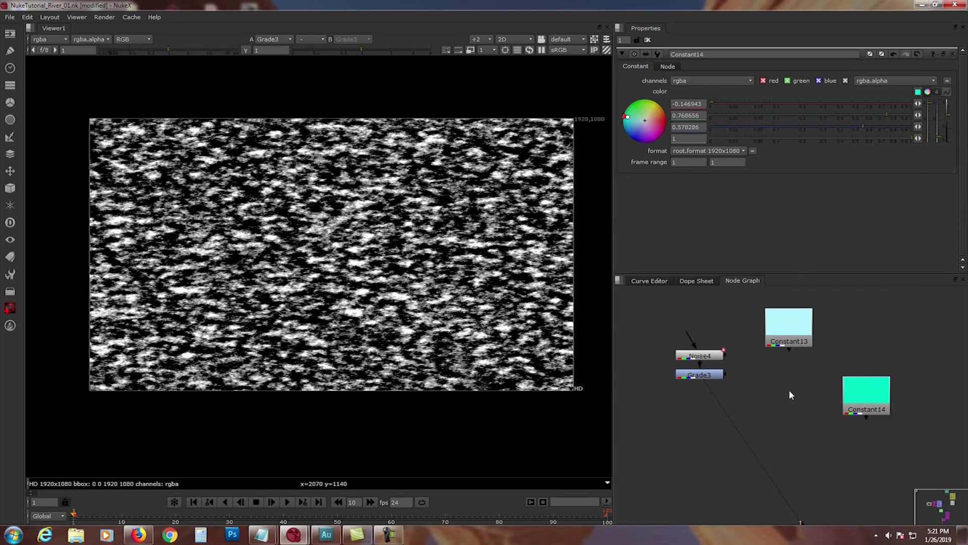
pyautogui.press('Tab')
pyautogui.write('copy')
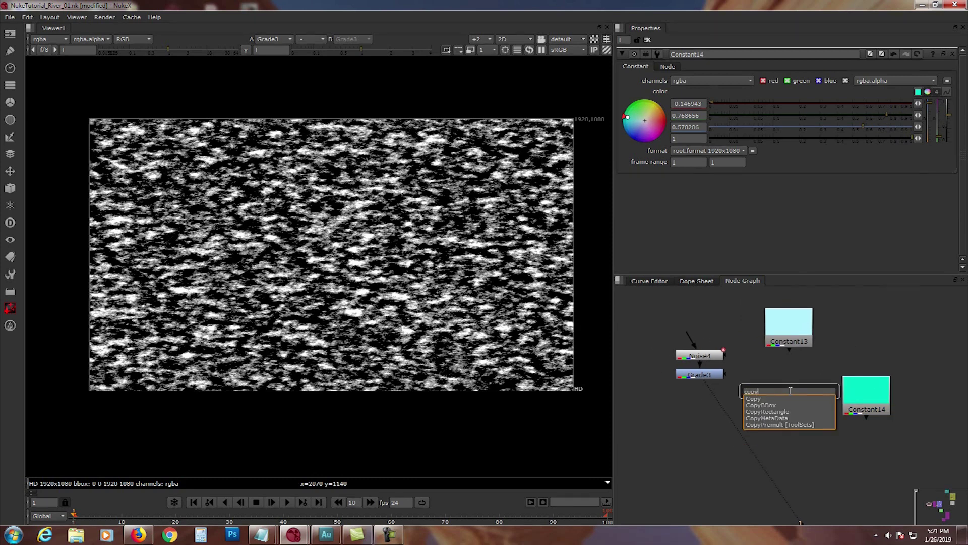
pyautogui.press('Return')
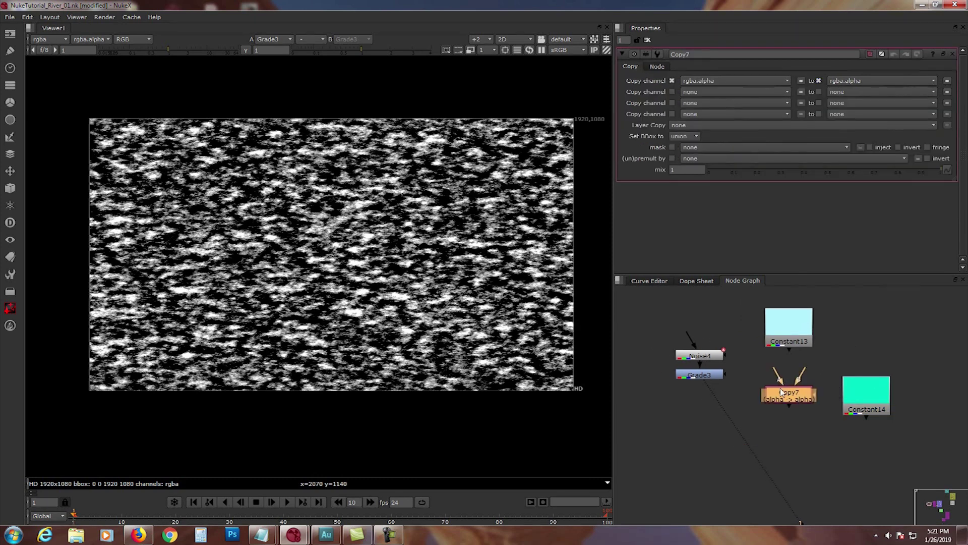
# - Add a Premult node connected to the output of the Copy node
pyautogui.press('Tab')
pyautogui.write('preuml')
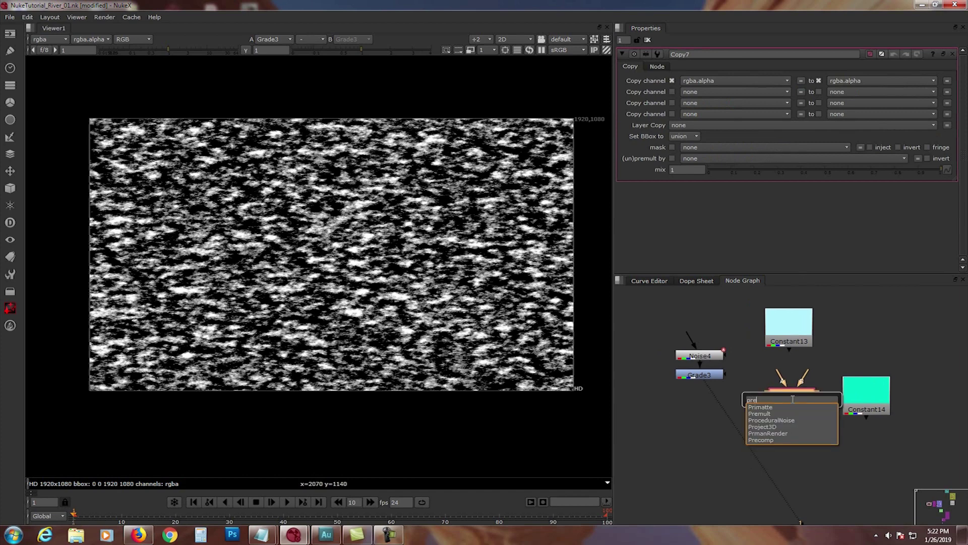
pyautogui.press('BackSpace')
pyautogui.press('BackSpace')
pyautogui.press('BackSpace')
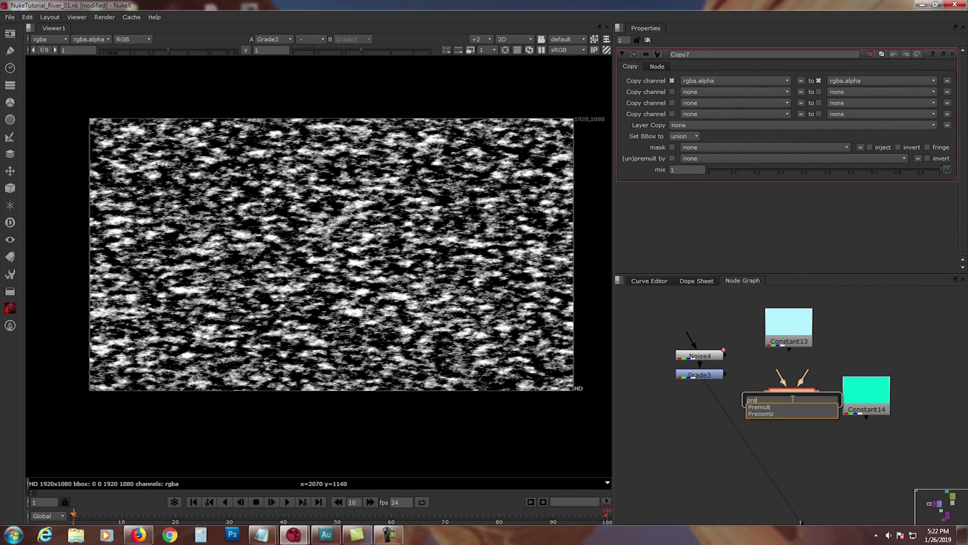
pyautogui.click(759, 410)
# - Connect the Copy's A input to the Grade and B input to the light blue Constant, align the nodes, and view the Premult
pyautogui.moveTo(782, 386); pyautogui.dragTo(790, 345)
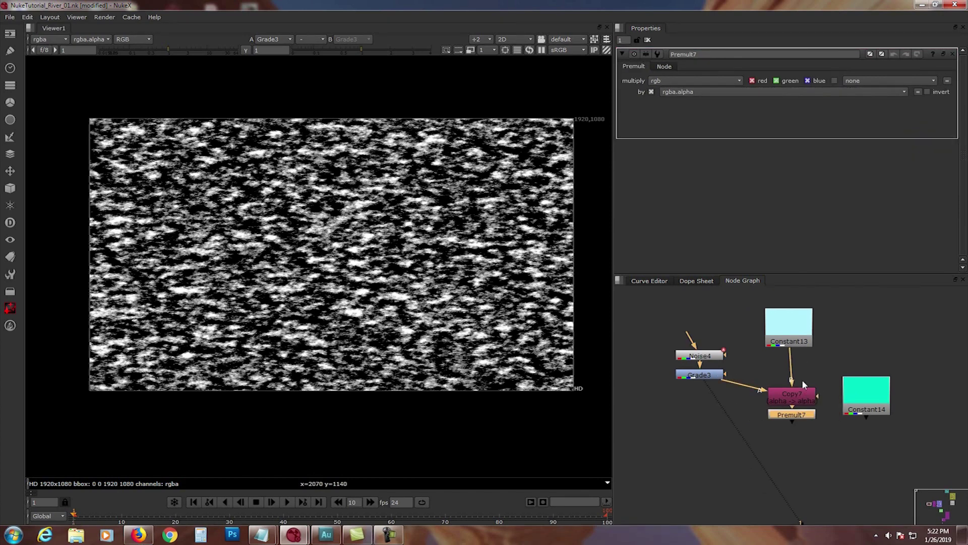
pyautogui.moveTo(800, 397); pyautogui.dragTo(797, 380)
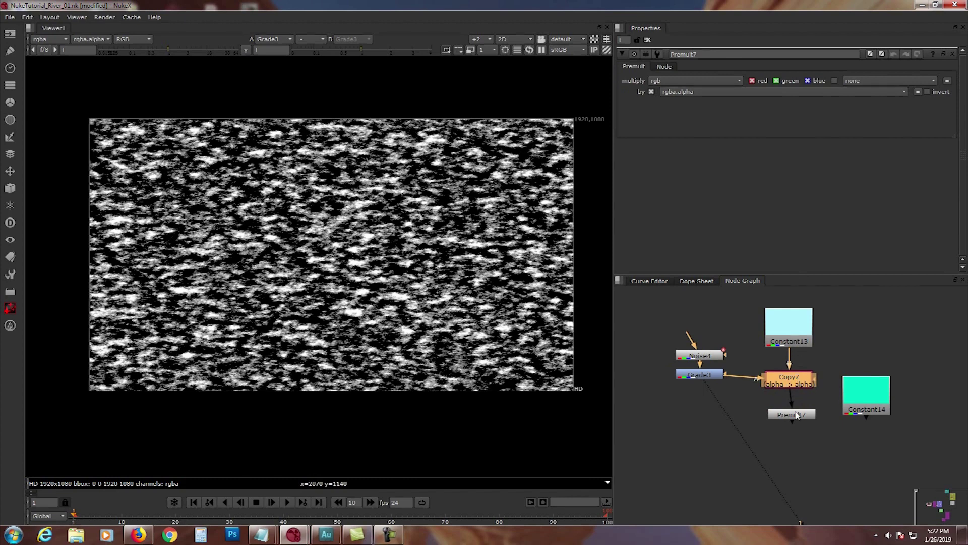
pyautogui.moveTo(796, 417); pyautogui.dragTo(793, 410)
pyautogui.press('1')
pyautogui.click(827, 423)
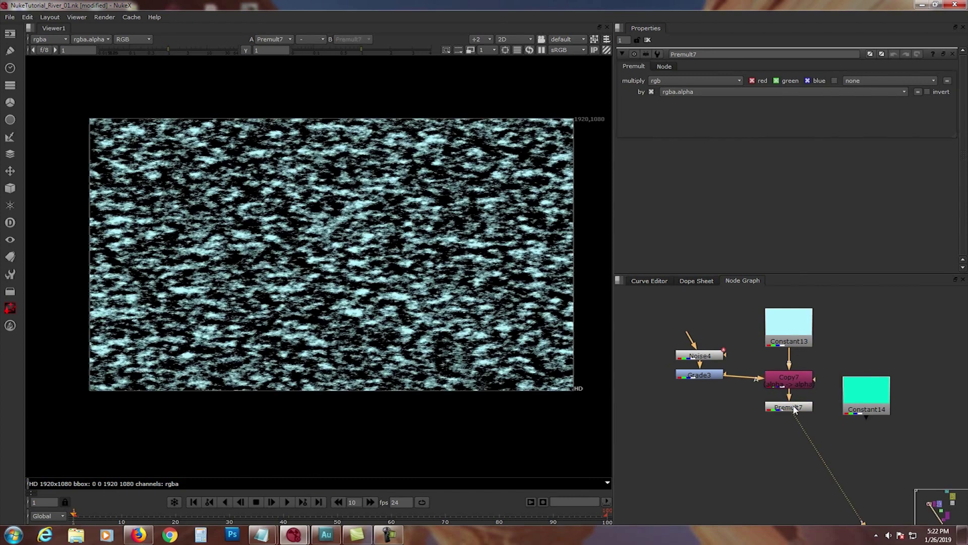
# - Add a Merge node below the Premult with A from the Premult and B from the turquoise Constant, and view it
pyautogui.moveTo(875, 409); pyautogui.dragTo(885, 429)
pyautogui.moveTo(860, 434); pyautogui.dragTo(853, 396, button='middle')
pyautogui.click(781, 413)
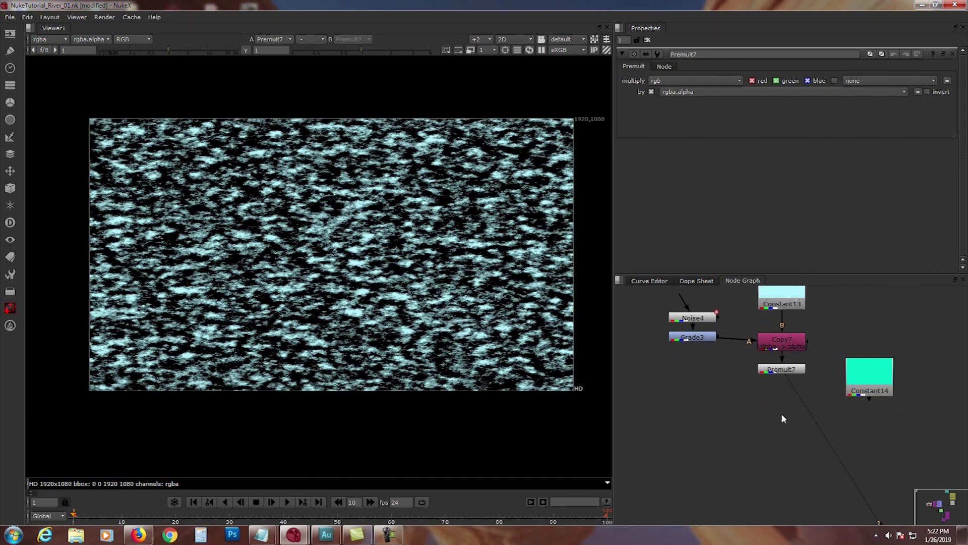
pyautogui.press('m')
pyautogui.moveTo(781, 433); pyautogui.dragTo(766, 460, button='middle')
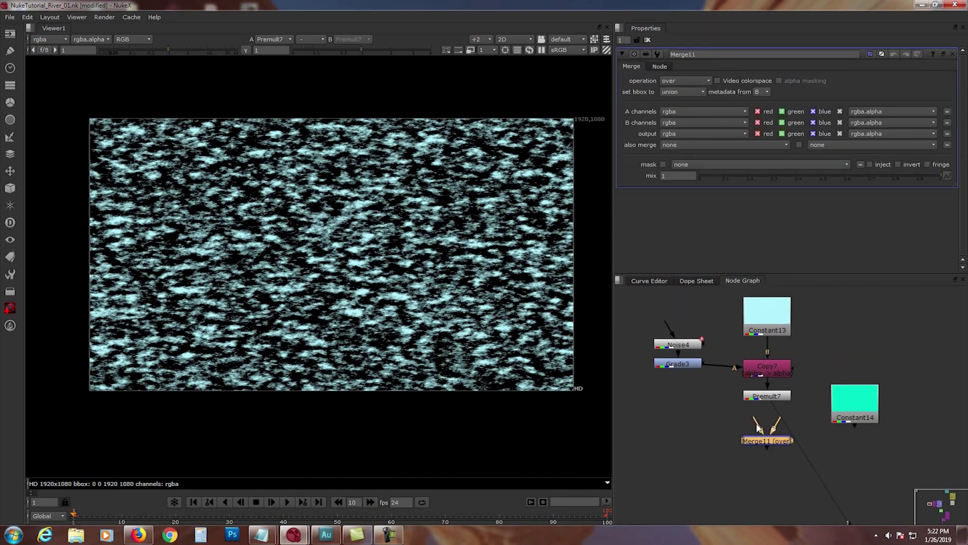
pyautogui.moveTo(756, 423); pyautogui.dragTo(868, 425)
pyautogui.moveTo(777, 442); pyautogui.dragTo(777, 436)
pyautogui.press('1')
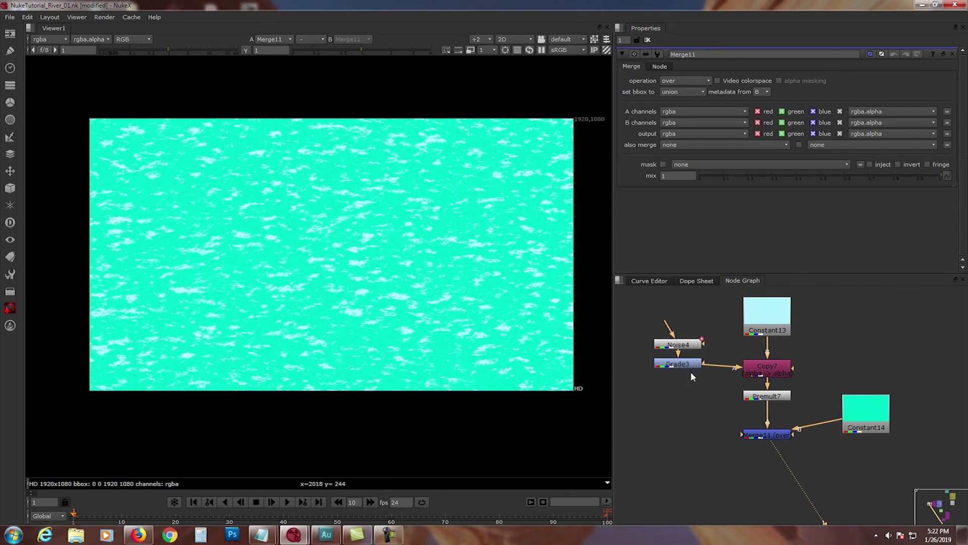
pyautogui.moveTo(756, 434); pyautogui.dragTo(775, 423, button='middle')
pyautogui.moveTo(778, 423); pyautogui.dragTo(780, 419)
# - Add a Card node below the Merge and connect its image input to the Merge's output
pyautogui.moveTo(778, 447); pyautogui.dragTo(776, 422, button='middle')
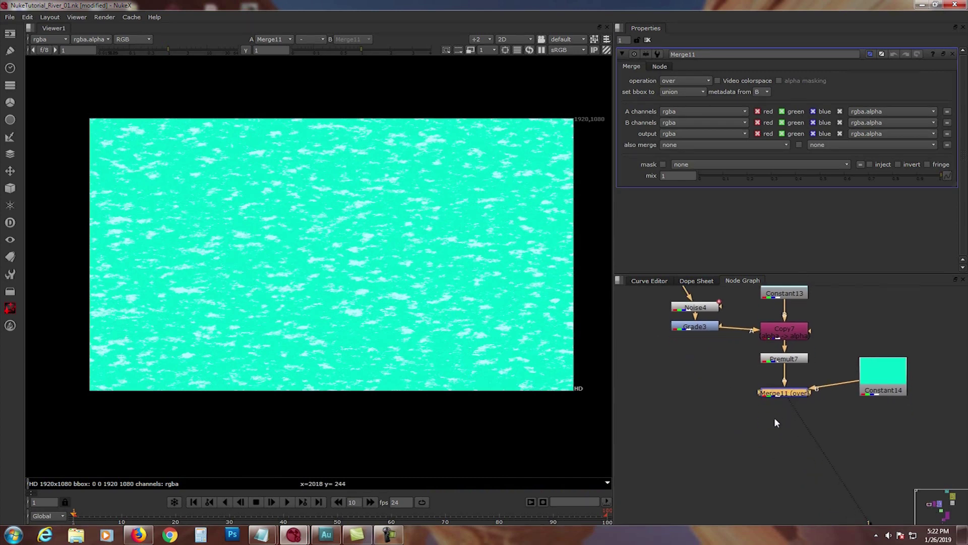
pyautogui.click(776, 441)
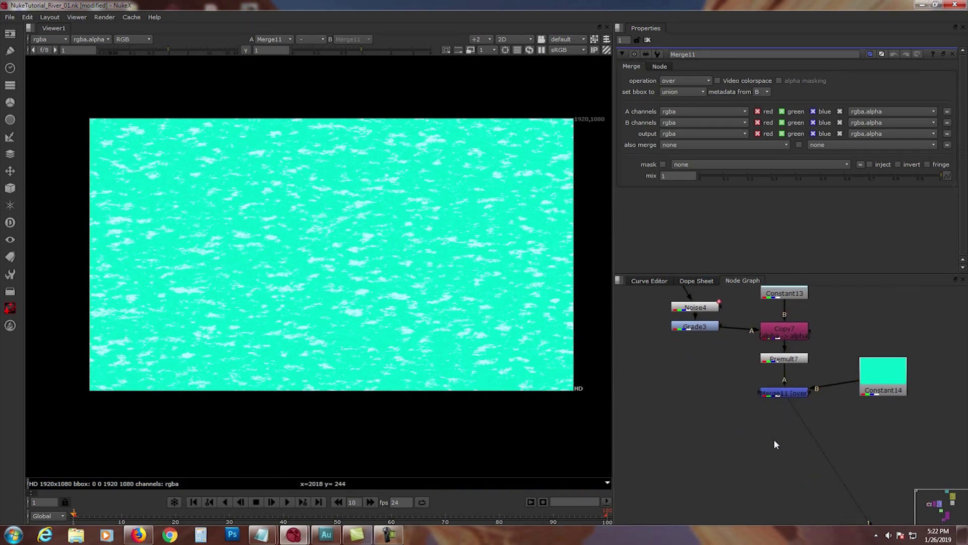
pyautogui.press('Tab')
pyautogui.write('card')
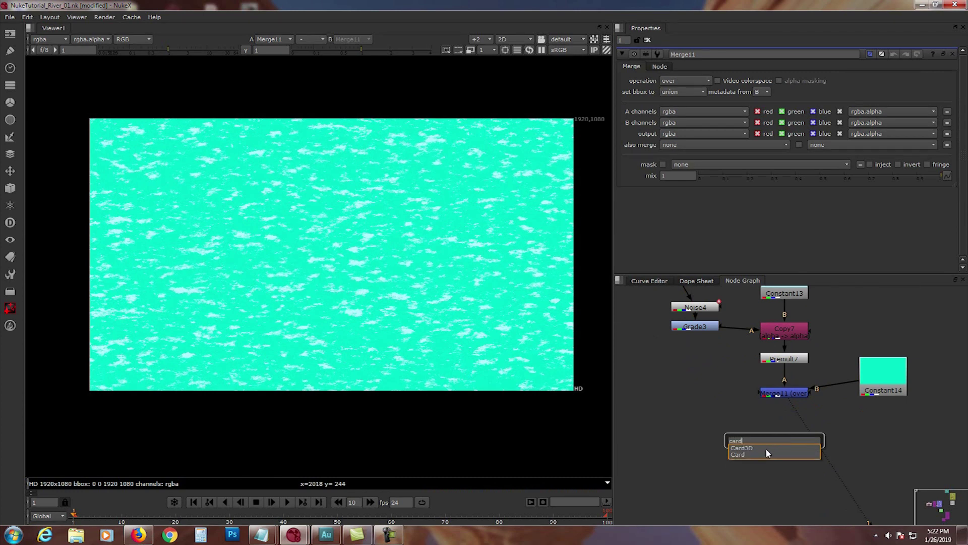
pyautogui.press('Return')
pyautogui.moveTo(775, 440); pyautogui.dragTo(784, 395)
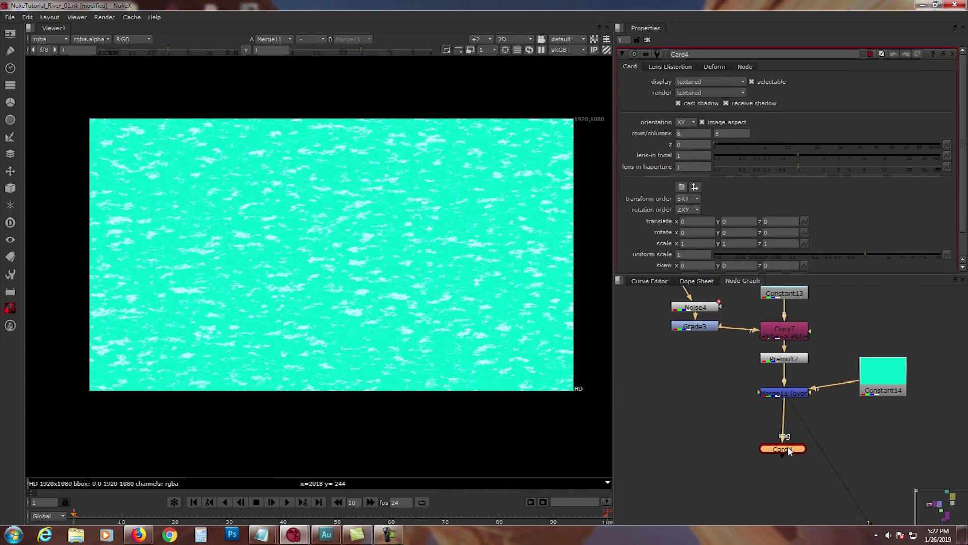
pyautogui.moveTo(788, 447); pyautogui.dragTo(790, 443)
# - Add an unconnected DisplaceGeo node below and beside the Card
pyautogui.moveTo(698, 445); pyautogui.dragTo(697, 431, button='middle')
pyautogui.click(697, 431)
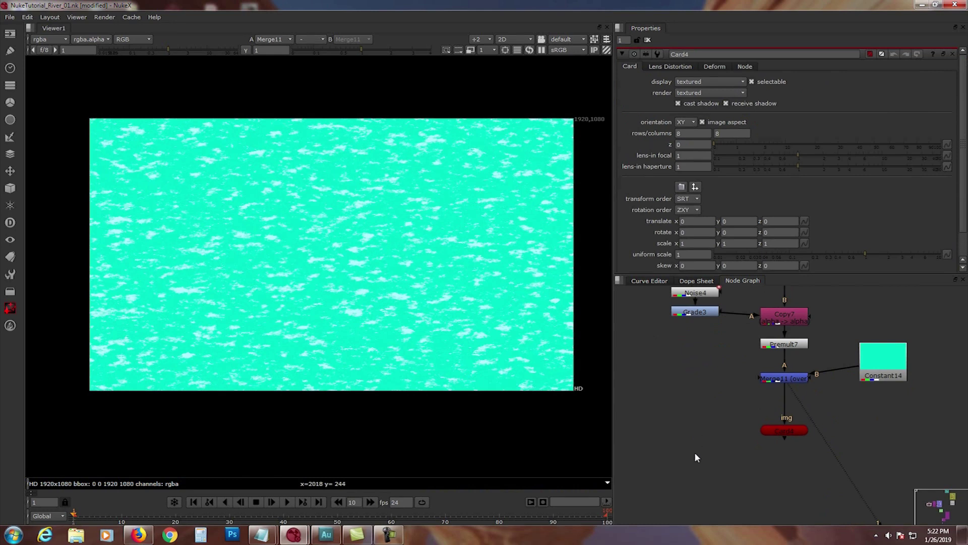
pyautogui.press('Tab')
pyautogui.write('displace')
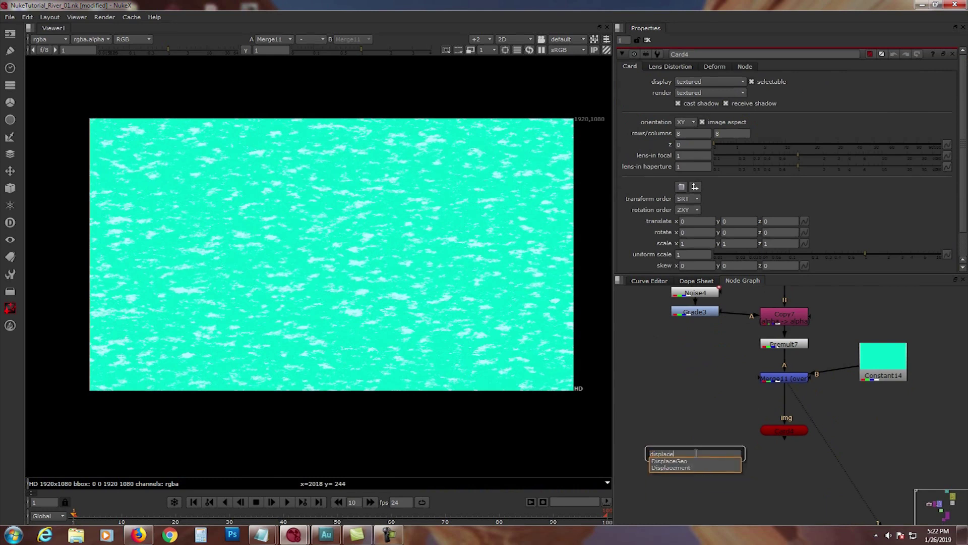
pyautogui.click(694, 460)
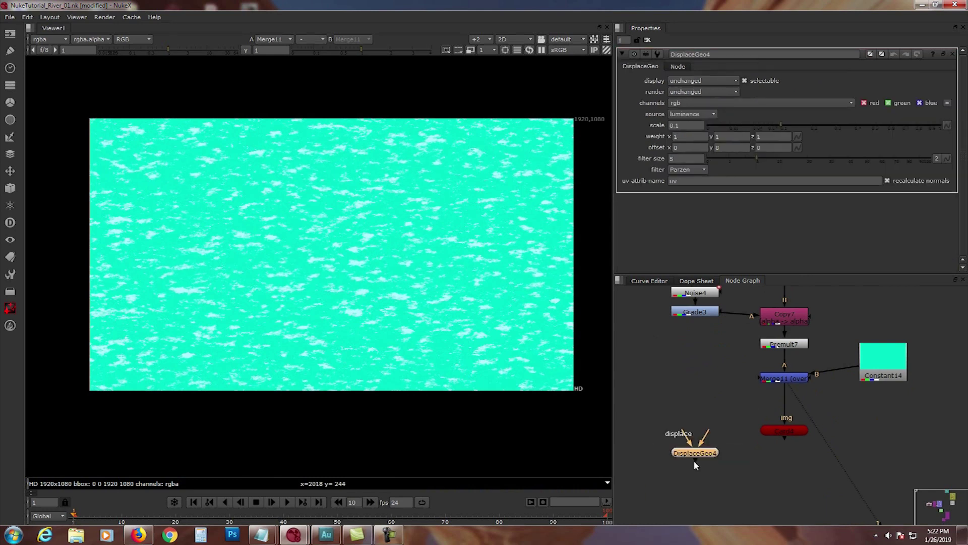
pyautogui.moveTo(705, 454); pyautogui.dragTo(712, 468)
pyautogui.moveTo(753, 403); pyautogui.dragTo(759, 424, button='middle')
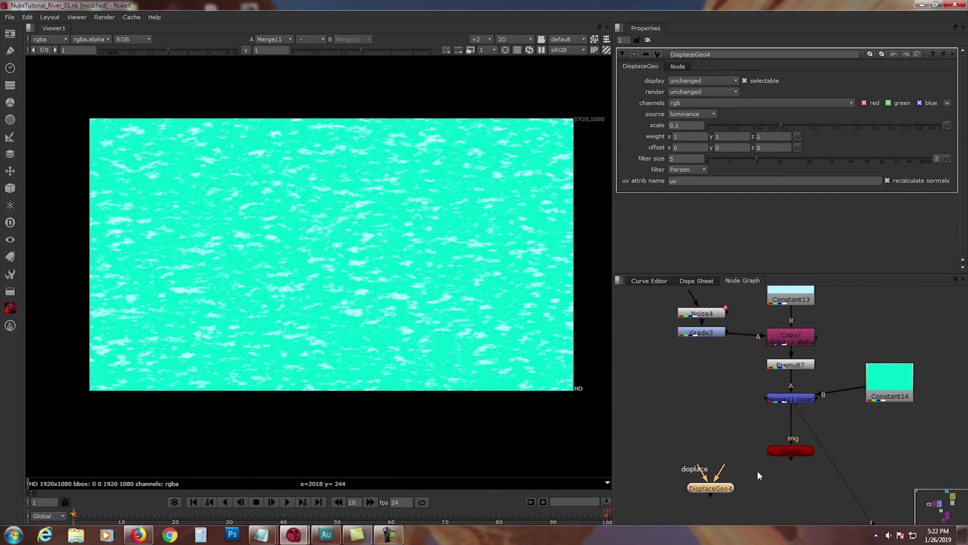
# - Disconnect the Merge's output from both the Card's image input and the Viewer
pyautogui.click(792, 437)
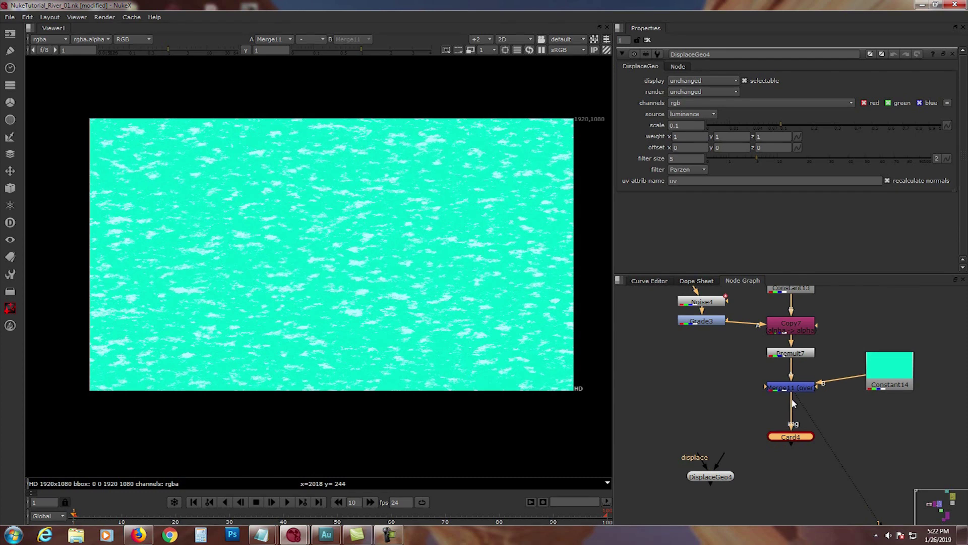
pyautogui.moveTo(792, 404); pyautogui.dragTo(788, 450)
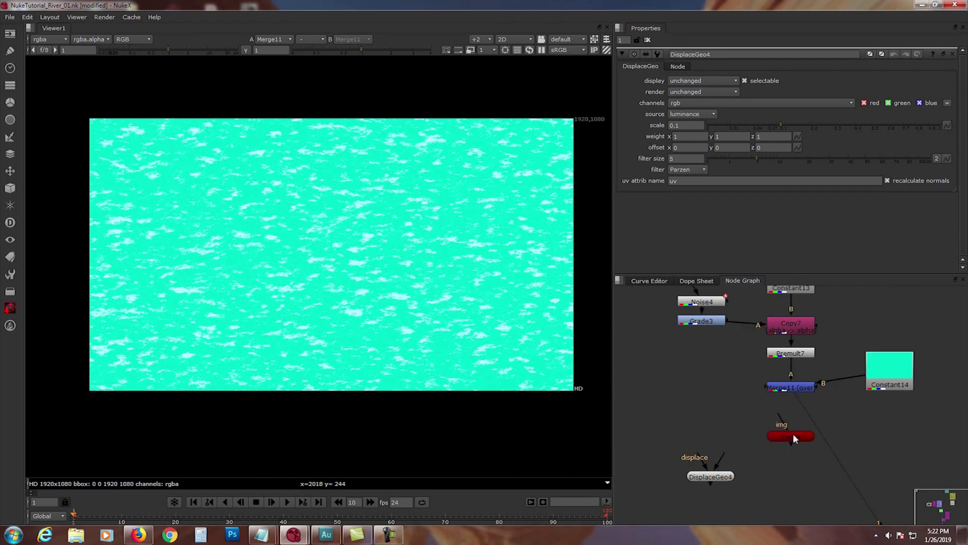
pyautogui.moveTo(796, 401); pyautogui.dragTo(836, 408)
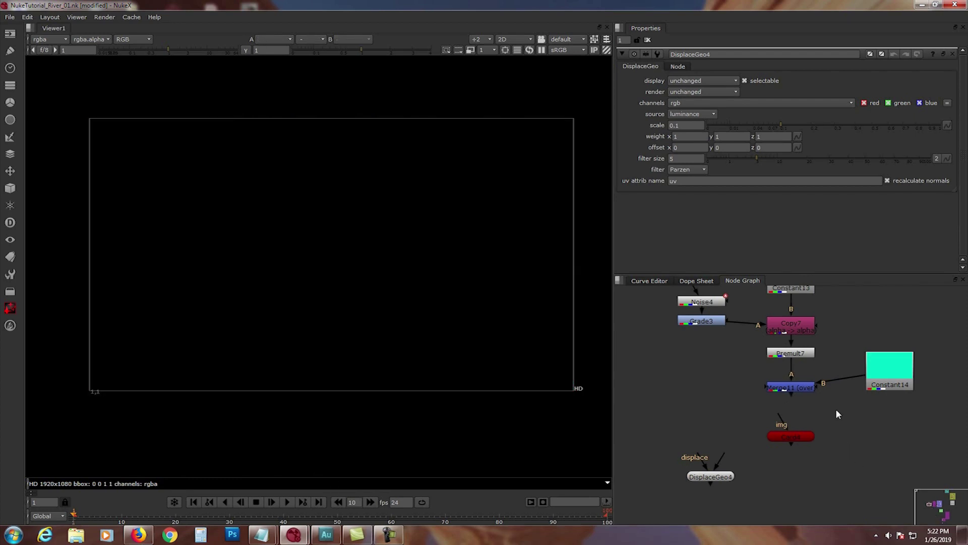
# - Set the Card's deform type to bilinear
pyautogui.click(798, 436)
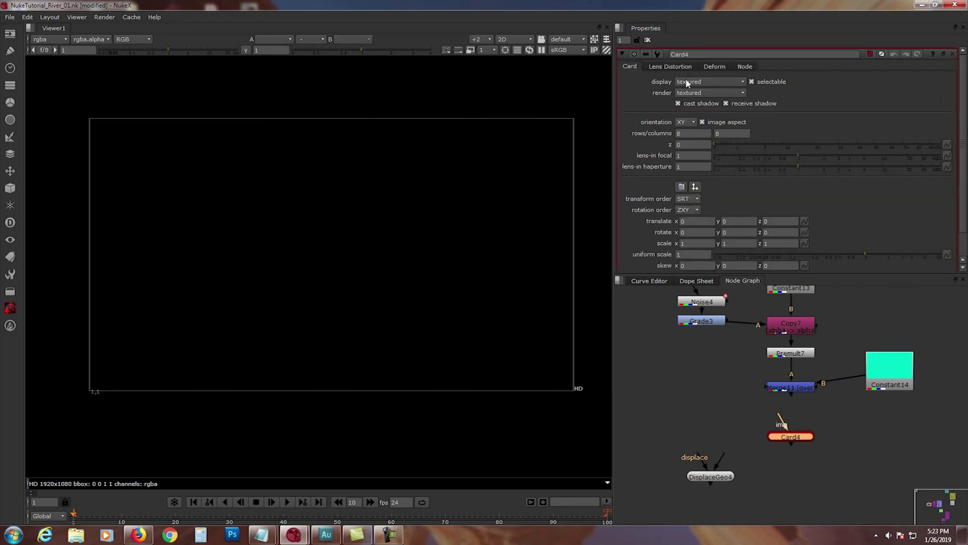
pyautogui.click(715, 67)
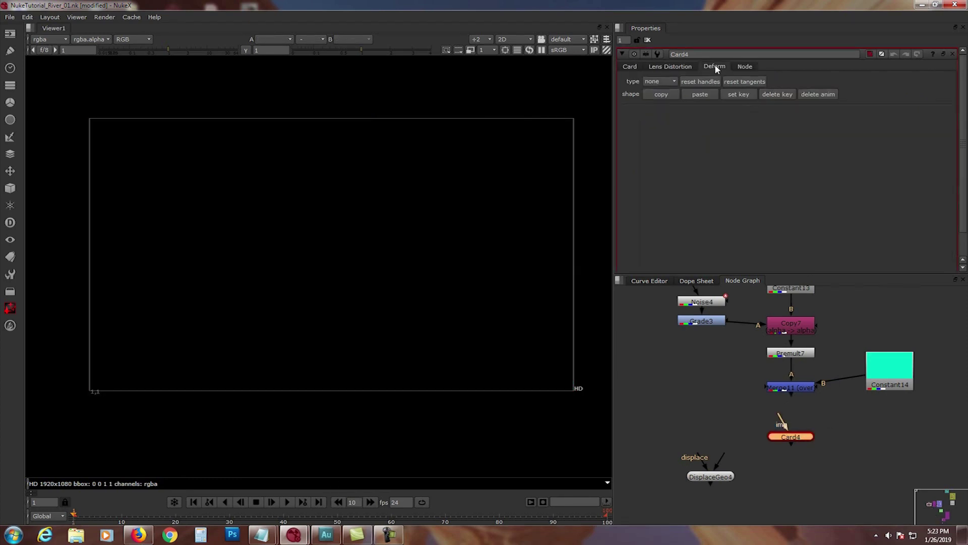
pyautogui.click(661, 81)
pyautogui.click(660, 92)
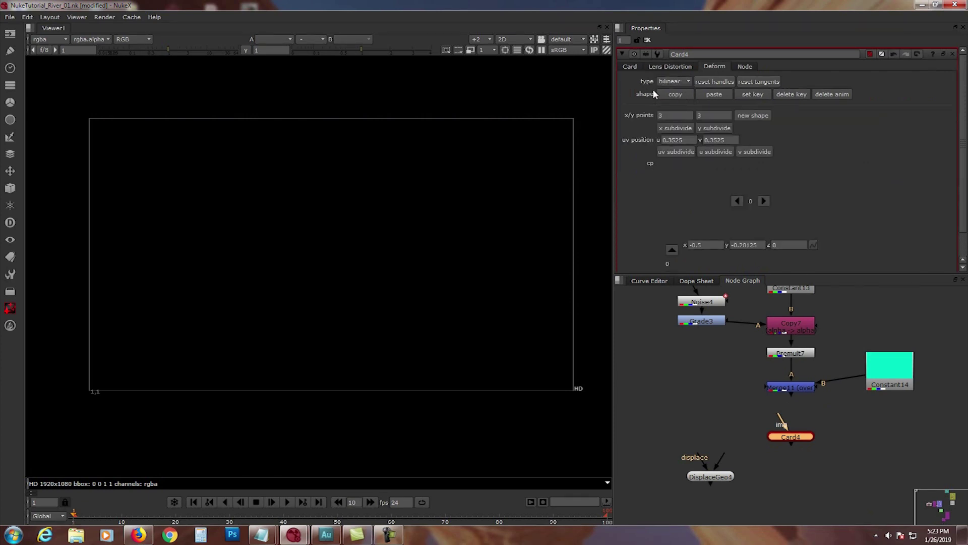
# - Set the Card's bilinear deformation grid to 10 x points and 10 y points
pyautogui.doubleClick(675, 115)
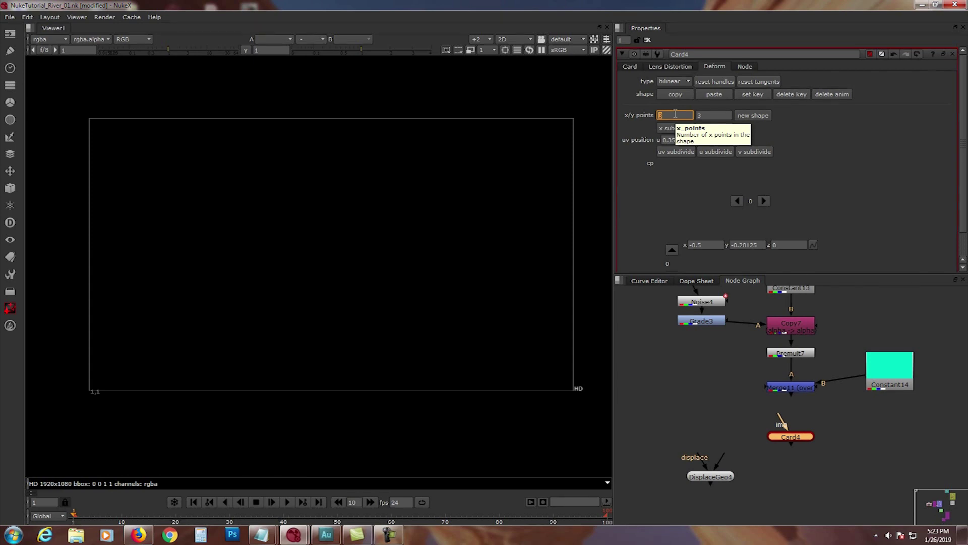
pyautogui.write('10')
pyautogui.press('Tab')
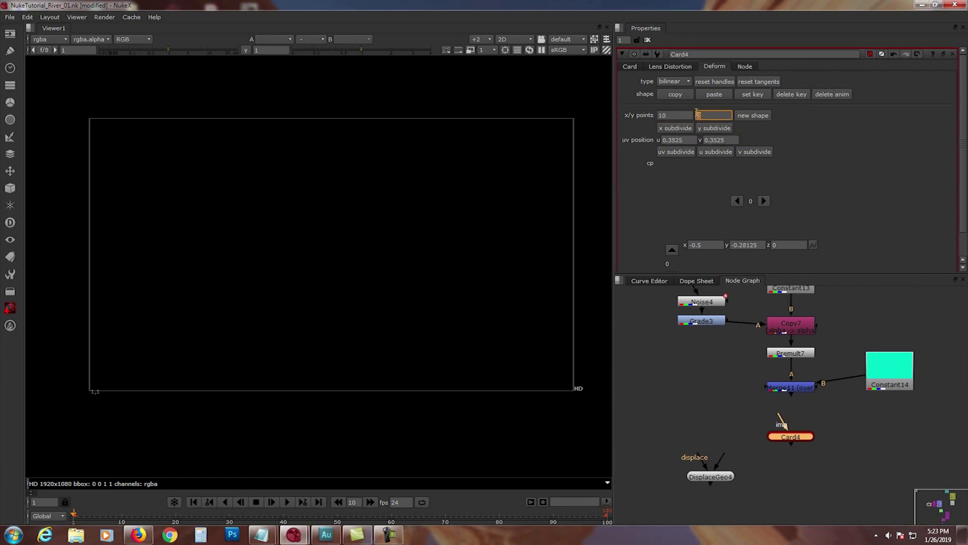
pyautogui.write('10')
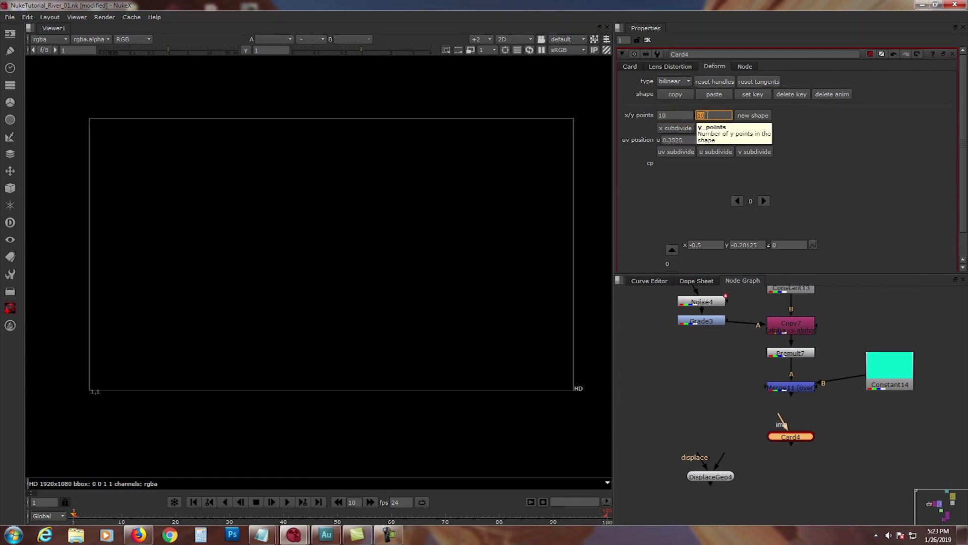
pyautogui.click(710, 115)
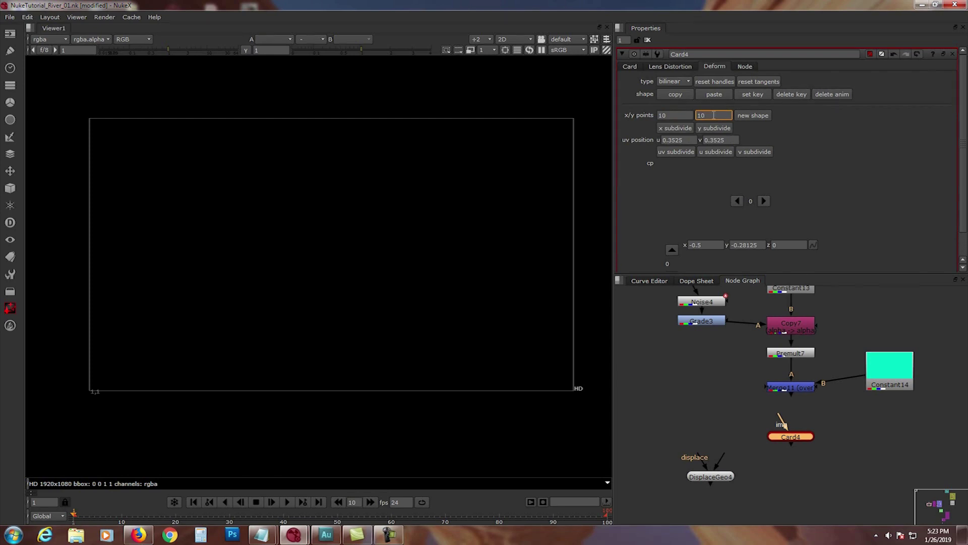
pyautogui.click(672, 116)
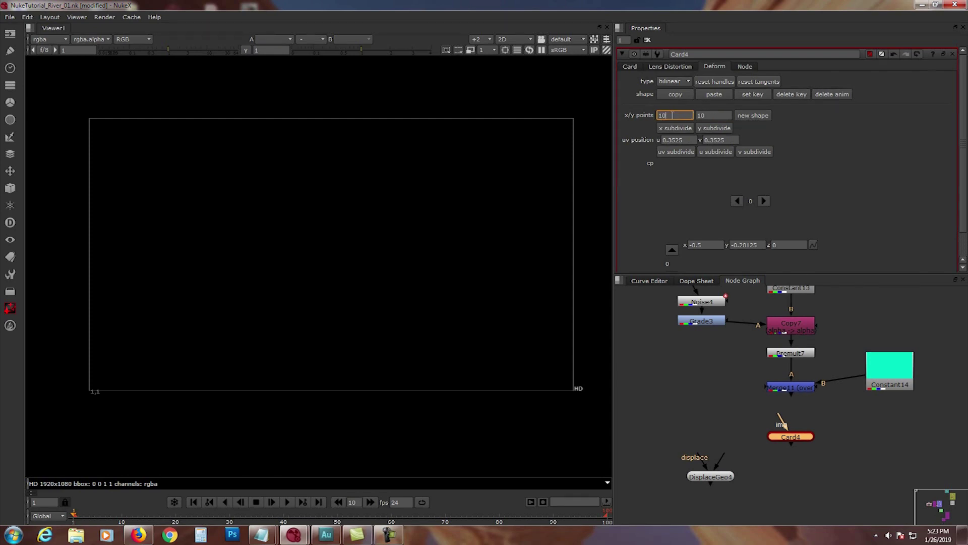
pyautogui.click(719, 115)
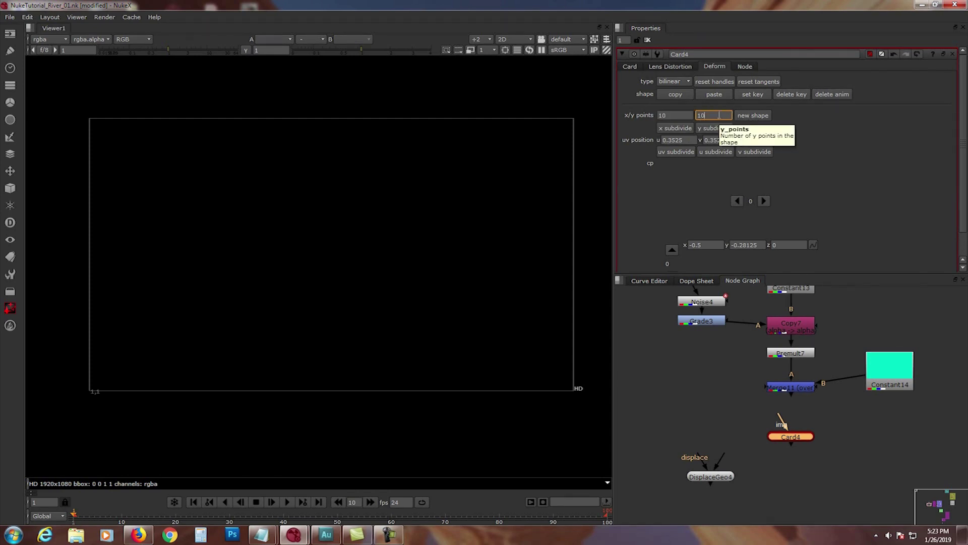
# - Generate a new deformation shape for the Card from its 10 by 10 points, replacing the current shape
pyautogui.click(750, 116)
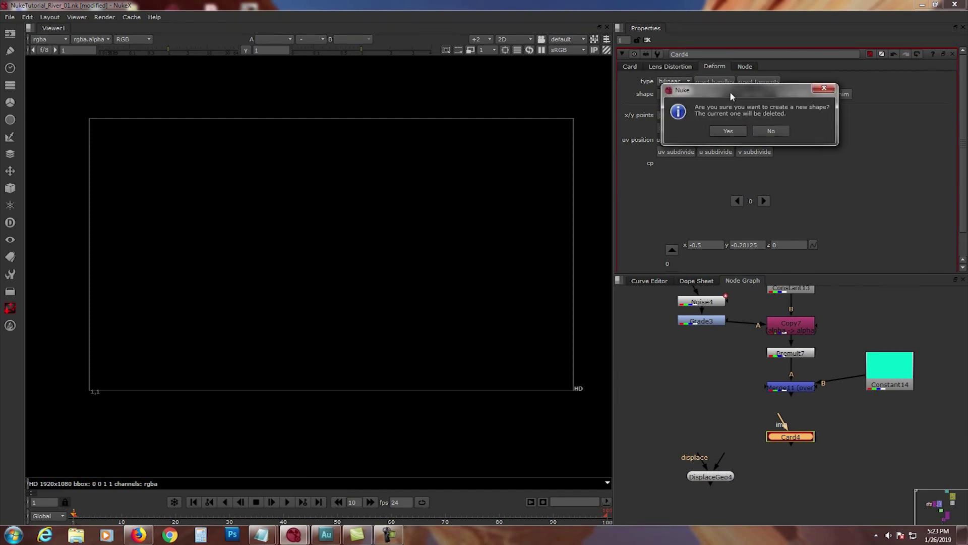
pyautogui.moveTo(734, 98); pyautogui.dragTo(487, 184)
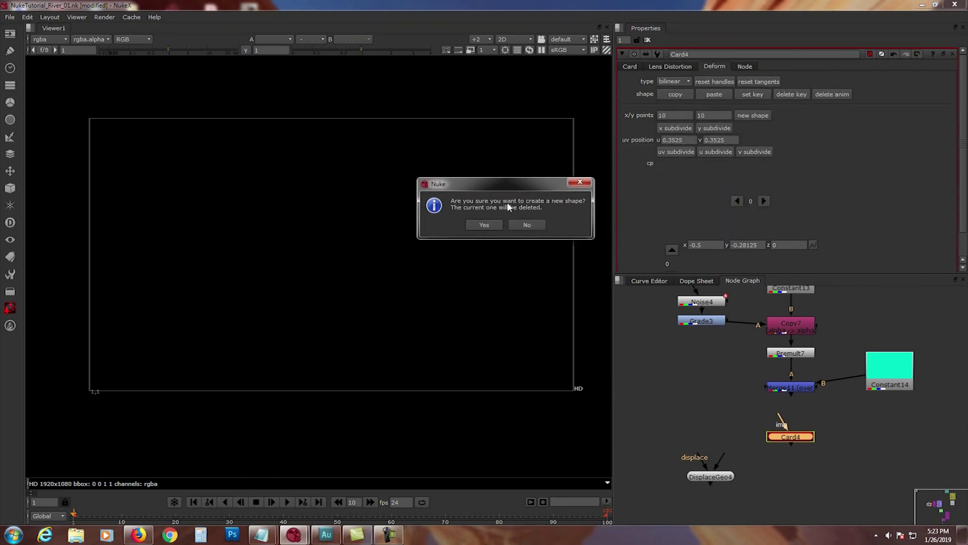
pyautogui.click(485, 225)
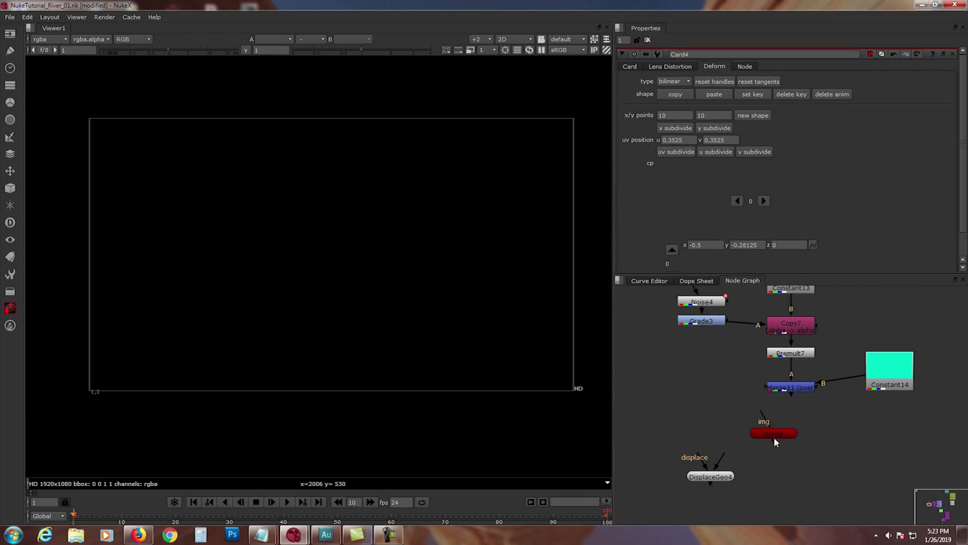
# - Display the Card in the 3D Viewer and examine its subdivided surface up close
pyautogui.moveTo(774, 436); pyautogui.dragTo(783, 438)
pyautogui.press('1')
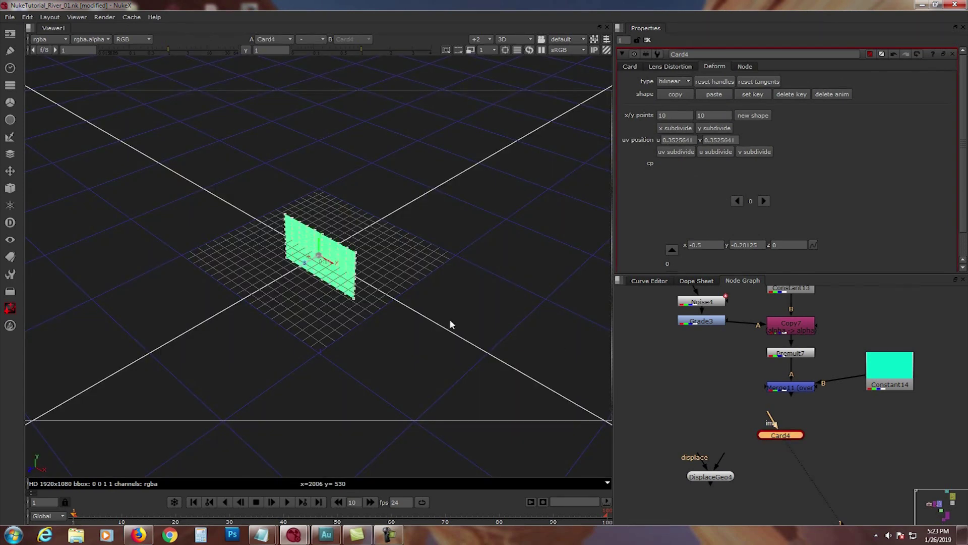
pyautogui.scroll(1, 308, 299)
pyautogui.keyDown('alt'); pyautogui.moveTo(307, 299); pyautogui.dragTo(393, 284, button='middle'); pyautogui.keyUp('alt')
pyautogui.keyDown('ctrl'); pyautogui.moveTo(394, 284); pyautogui.dragTo(288, 194); pyautogui.keyUp('ctrl')
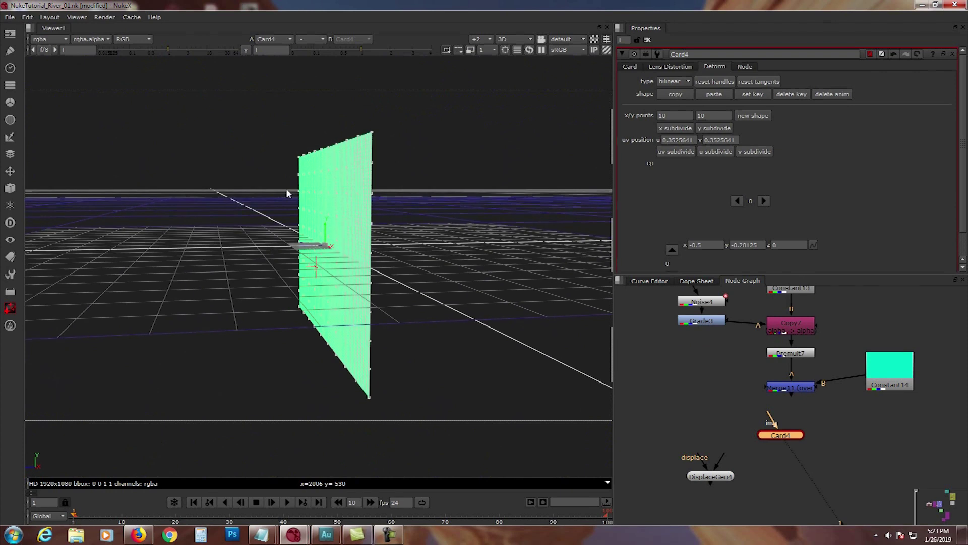
# - Set the Card's X rotation to -90 so that it lies flat on the ground grid
pyautogui.click(630, 66)
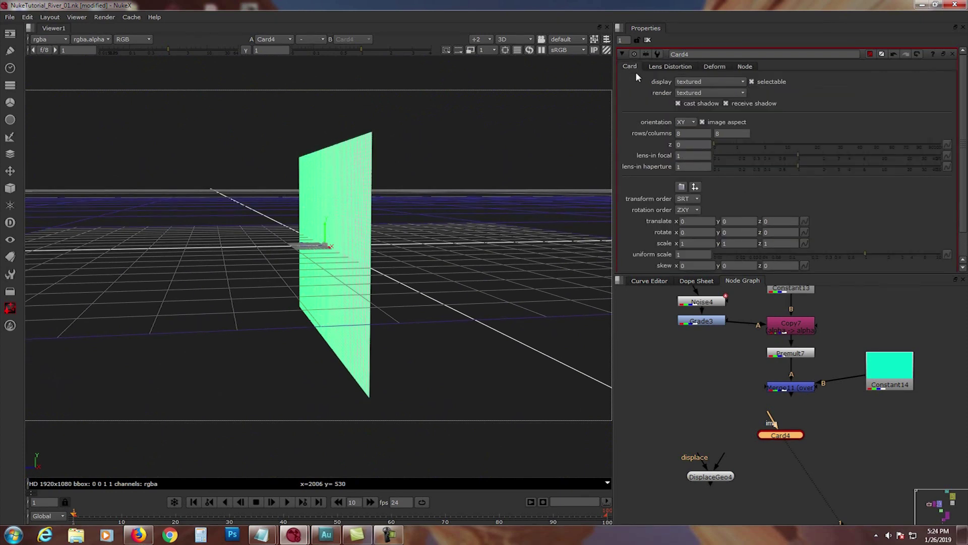
pyautogui.click(682, 232)
pyautogui.press('Return')
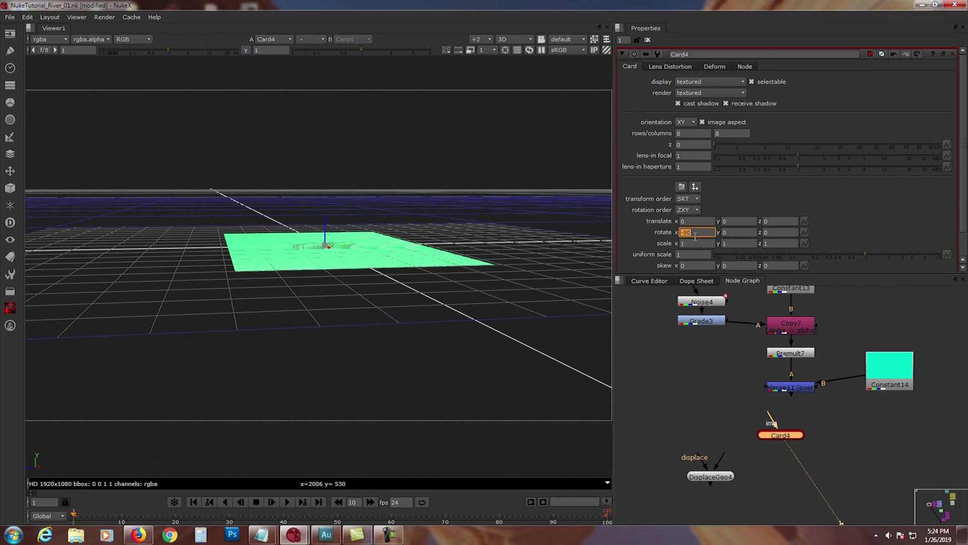
pyautogui.keyDown('alt'); pyautogui.moveTo(326, 271); pyautogui.dragTo(368, 264); pyautogui.keyUp('alt')
pyautogui.scroll(3, 376, 302)
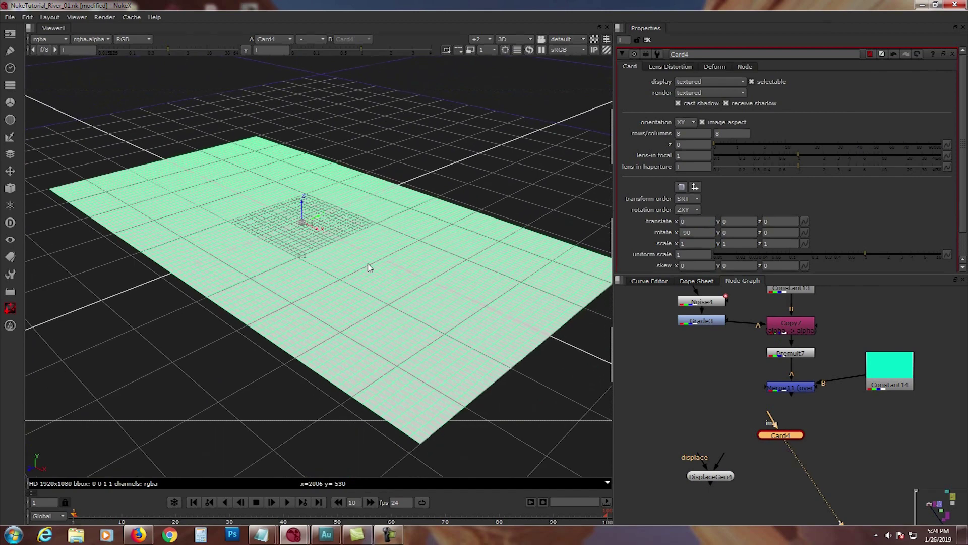
pyautogui.keyDown('alt'); pyautogui.moveTo(400, 299); pyautogui.dragTo(421, 302, button='right'); pyautogui.keyUp('alt')
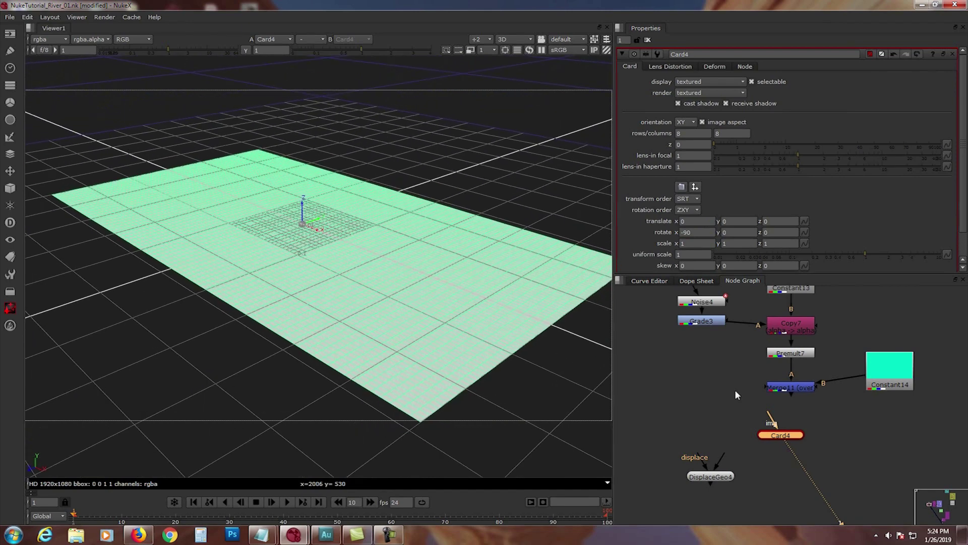
# - Connect the Card's image input to the Merge output and align the Card directly below the Merge
pyautogui.moveTo(736, 391); pyautogui.dragTo(756, 404, button='middle')
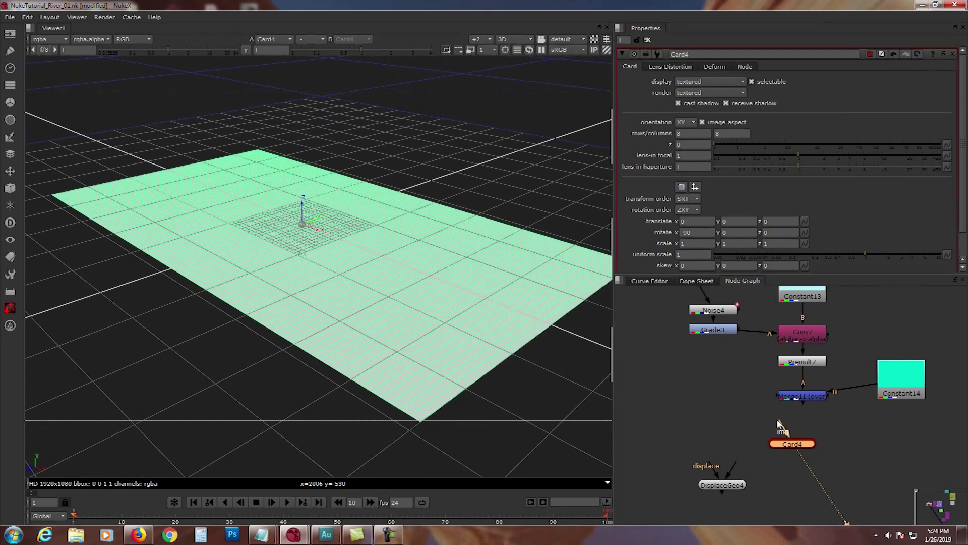
pyautogui.moveTo(779, 423); pyautogui.dragTo(800, 398)
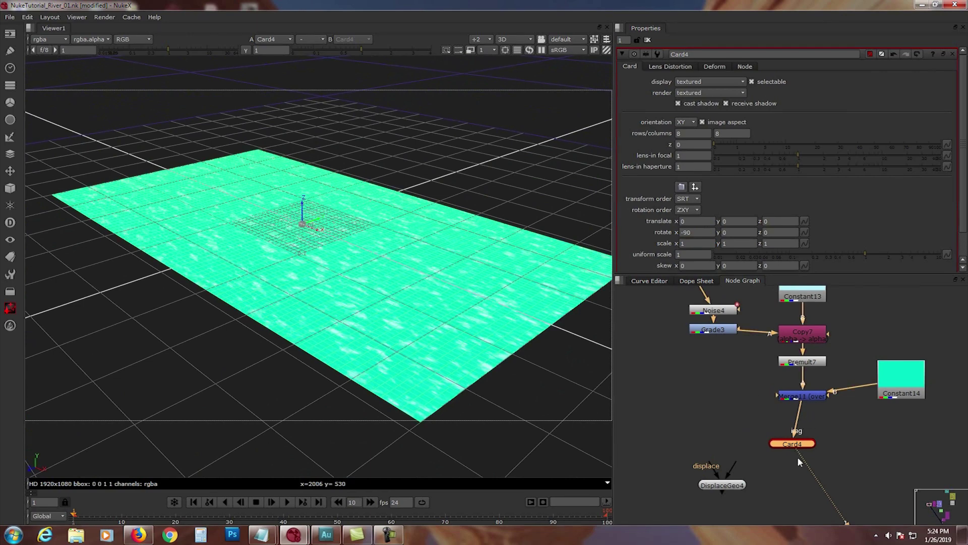
pyautogui.moveTo(796, 447); pyautogui.dragTo(806, 441)
# - Connect DisplaceGeo's displace input to the Grade and its geometry input to the Card, and show the displaced surface in the Viewer
pyautogui.moveTo(730, 487); pyautogui.dragTo(736, 468)
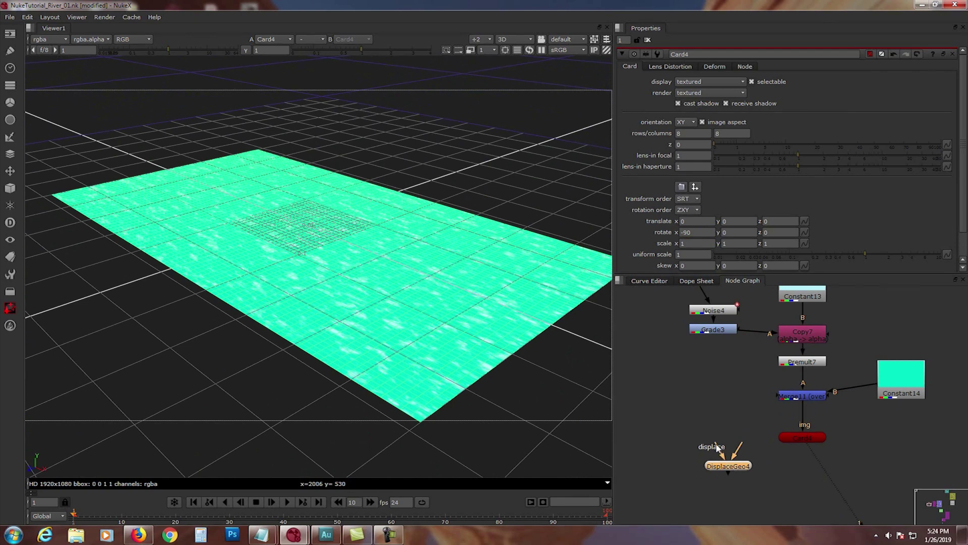
pyautogui.moveTo(716, 447); pyautogui.dragTo(714, 335)
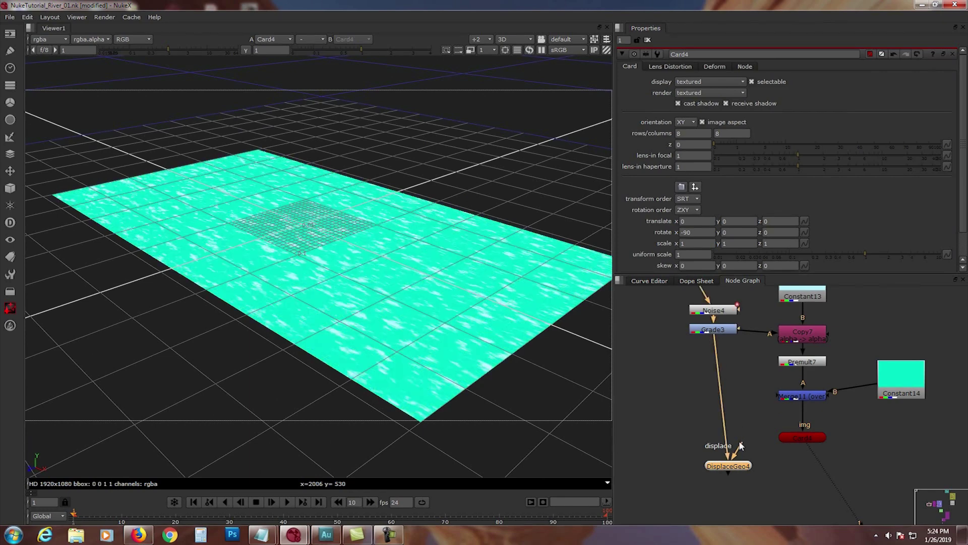
pyautogui.moveTo(743, 444); pyautogui.dragTo(806, 437)
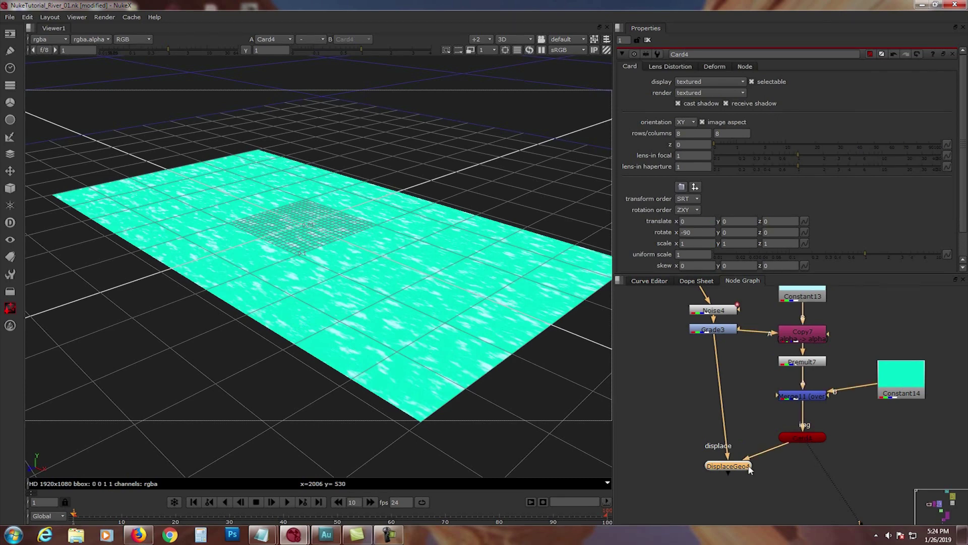
pyautogui.moveTo(750, 469); pyautogui.dragTo(735, 441)
pyautogui.press('1')
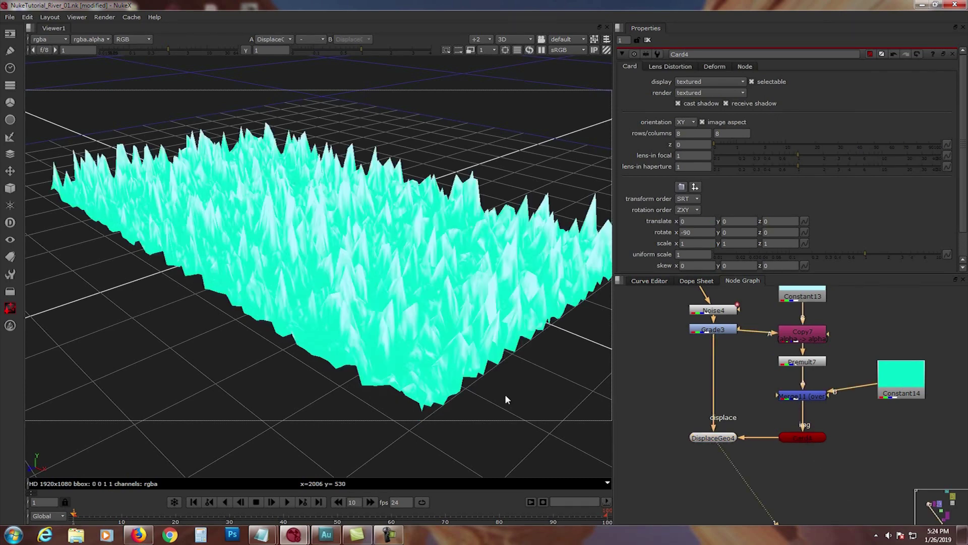
pyautogui.moveTo(504, 406)
pyautogui.keyDown('ctrl'); pyautogui.mouseDown()
pyautogui.moveTo(454, 370)
pyautogui.moveTo(398, 361)
pyautogui.moveTo(474, 421)
pyautogui.moveTo(507, 408)
pyautogui.mouseUp(); pyautogui.keyUp('ctrl')
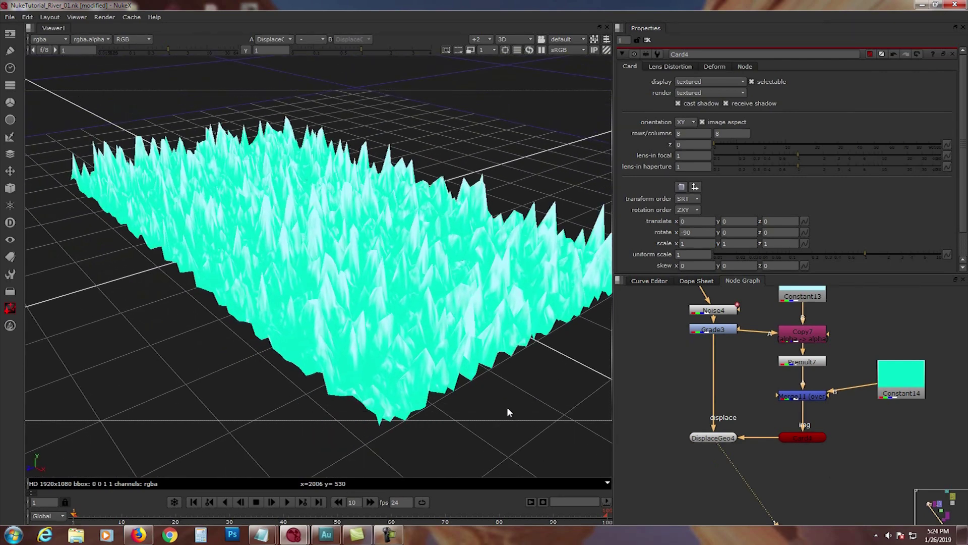
# - Set the DisplaceGeo filter to Cubic
pyautogui.doubleClick(721, 438)
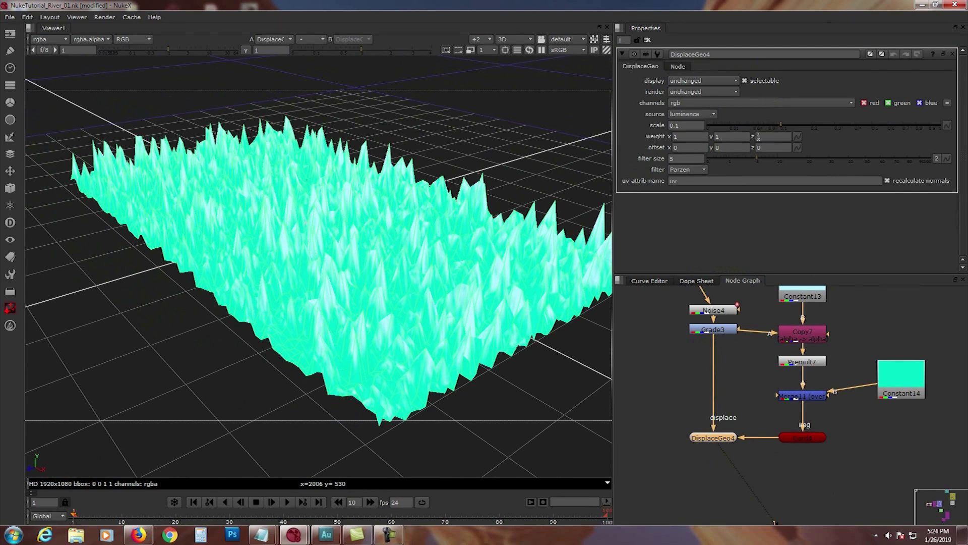
pyautogui.click(686, 170)
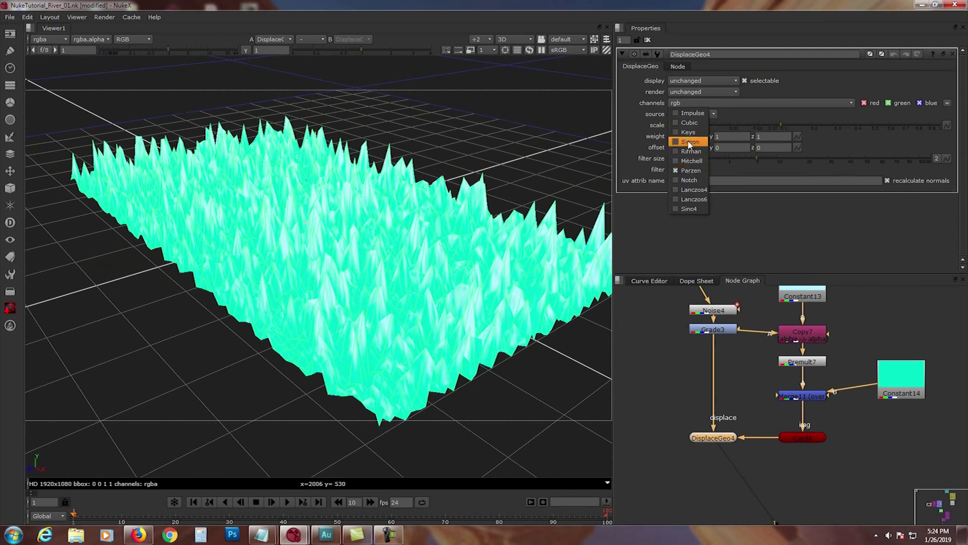
pyautogui.click(681, 124)
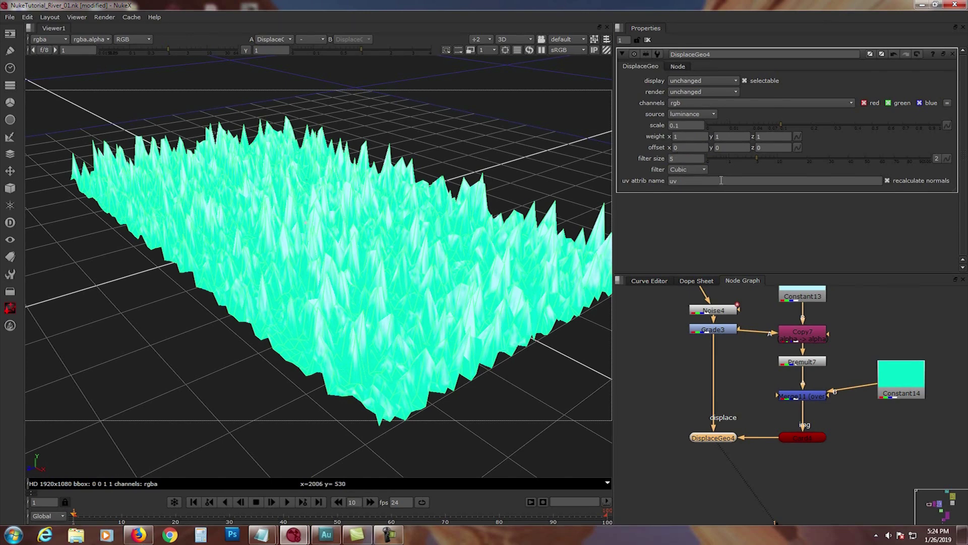
# - Reduce the DisplaceGeo scale to about 0.013 to flatten the spikes into small waves, and check the surface
pyautogui.moveTo(779, 123); pyautogui.dragTo(733, 126)
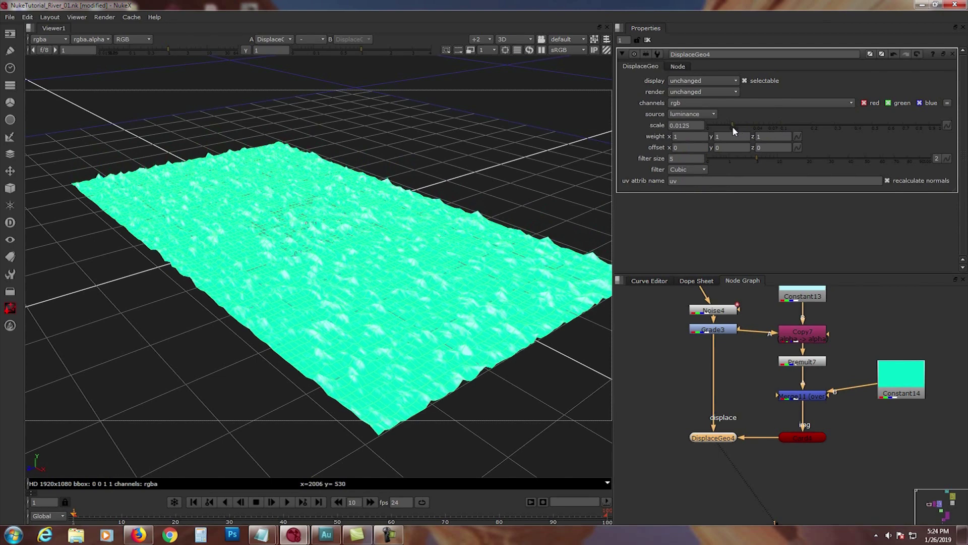
pyautogui.keyDown('ctrl'); pyautogui.moveTo(374, 305); pyautogui.dragTo(367, 234); pyautogui.keyUp('ctrl')
pyautogui.moveTo(367, 234)
pyautogui.keyDown('alt'); pyautogui.mouseDown(button='middle')
pyautogui.moveTo(382, 240)
pyautogui.moveTo(366, 235)
pyautogui.mouseUp(button='middle'); pyautogui.keyUp('alt')
pyautogui.keyDown('ctrl'); pyautogui.moveTo(356, 243); pyautogui.dragTo(373, 262); pyautogui.keyUp('ctrl')
pyautogui.keyDown('alt'); pyautogui.moveTo(374, 262); pyautogui.dragTo(381, 252, button='middle'); pyautogui.keyUp('alt')
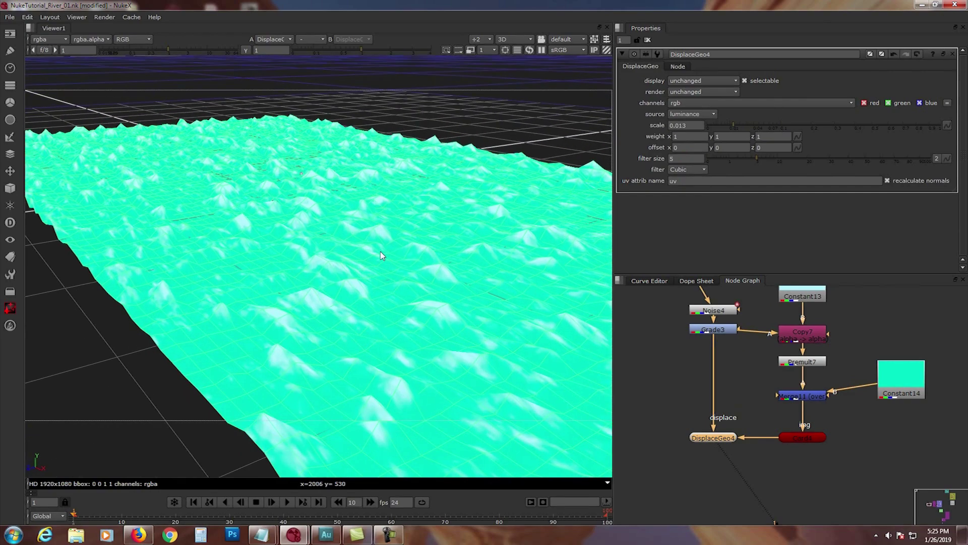
pyautogui.moveTo(380, 253)
pyautogui.keyDown('alt'); pyautogui.mouseDown()
pyautogui.moveTo(358, 218)
pyautogui.moveTo(353, 225)
pyautogui.moveTo(365, 224)
pyautogui.moveTo(350, 234)
pyautogui.moveTo(313, 225)
pyautogui.moveTo(357, 223)
pyautogui.moveTo(358, 214)
pyautogui.moveTo(351, 227)
pyautogui.moveTo(358, 214)
pyautogui.moveTo(346, 204)
pyautogui.moveTo(331, 230)
pyautogui.moveTo(371, 225)
pyautogui.moveTo(355, 251)
pyautogui.moveTo(370, 238)
pyautogui.mouseUp(); pyautogui.keyUp('alt')
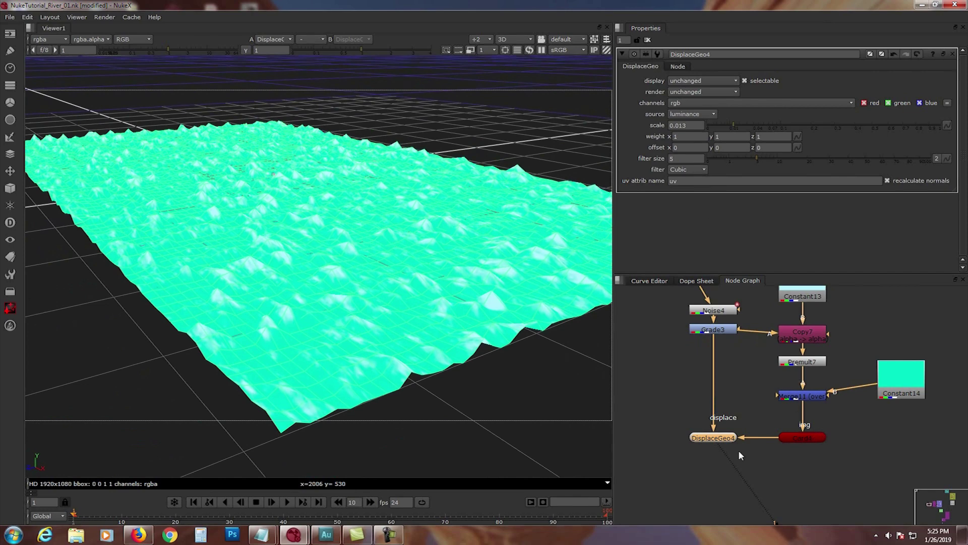
pyautogui.doubleClick(793, 438)
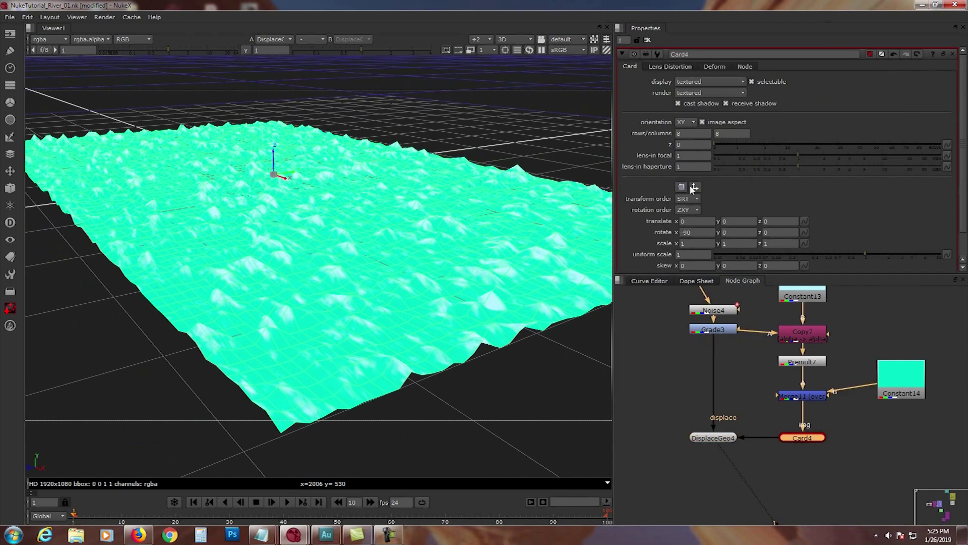
pyautogui.click(714, 66)
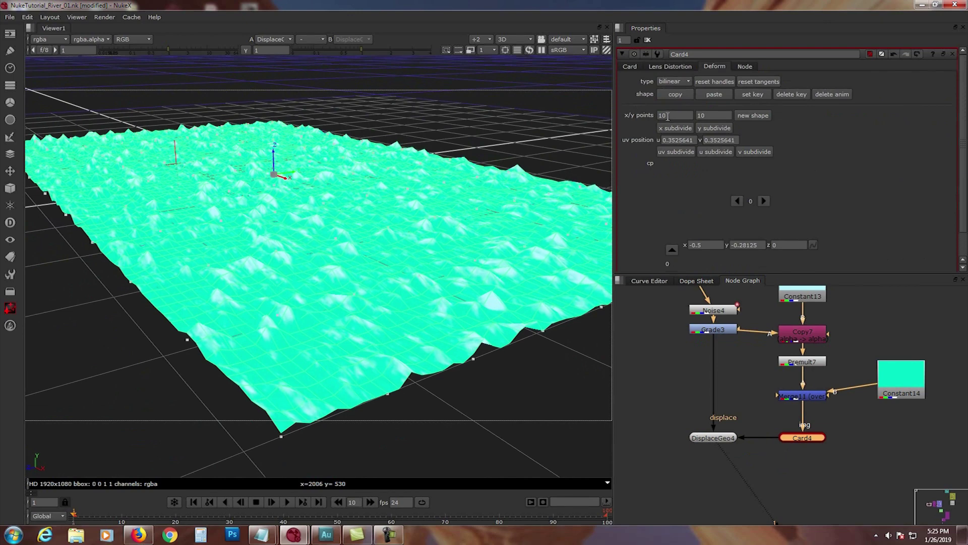
pyautogui.click(628, 68)
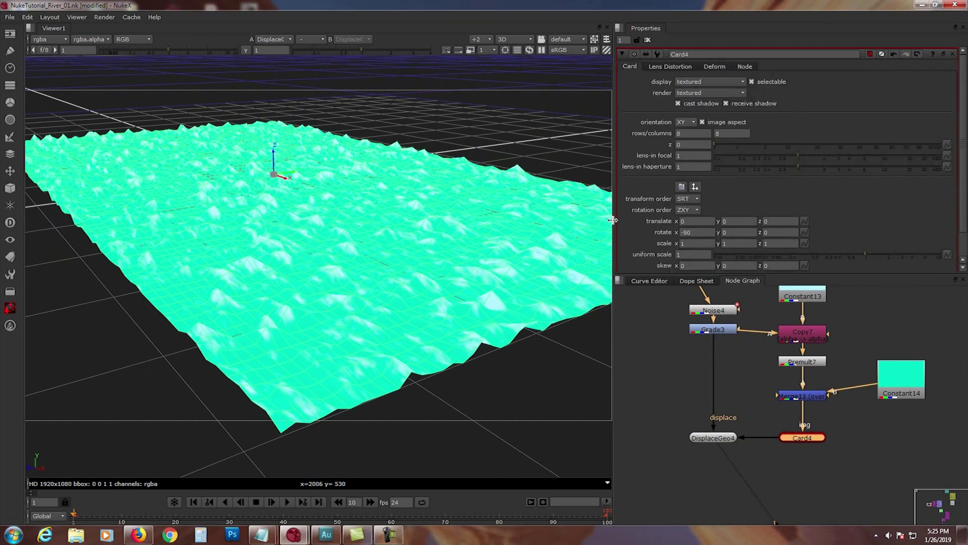
# - Add a Scene node below the DisplaceGeo and connect its input to the DisplaceGeo output
pyautogui.moveTo(746, 442); pyautogui.dragTo(769, 410, button='middle')
pyautogui.click(743, 441)
pyautogui.press('Tab')
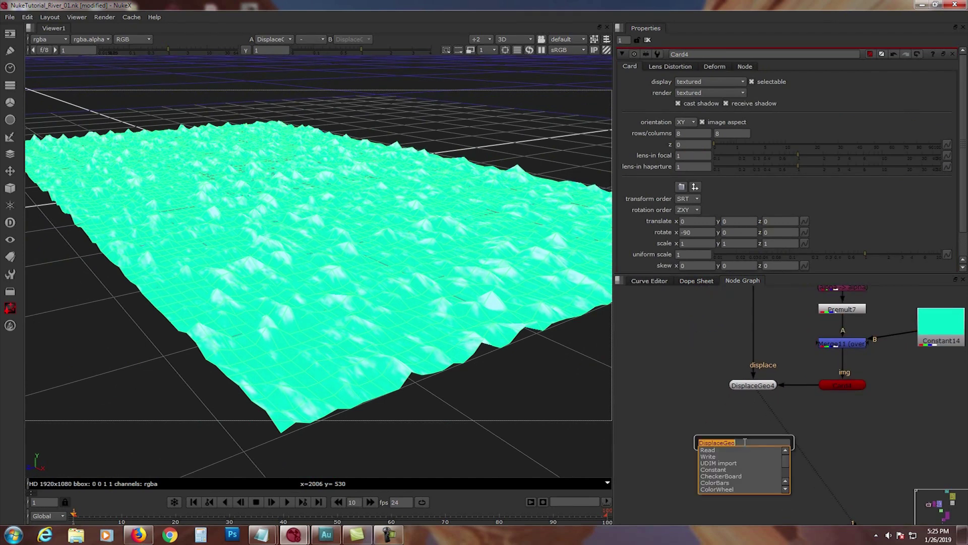
pyautogui.write('scen')
pyautogui.press('Return')
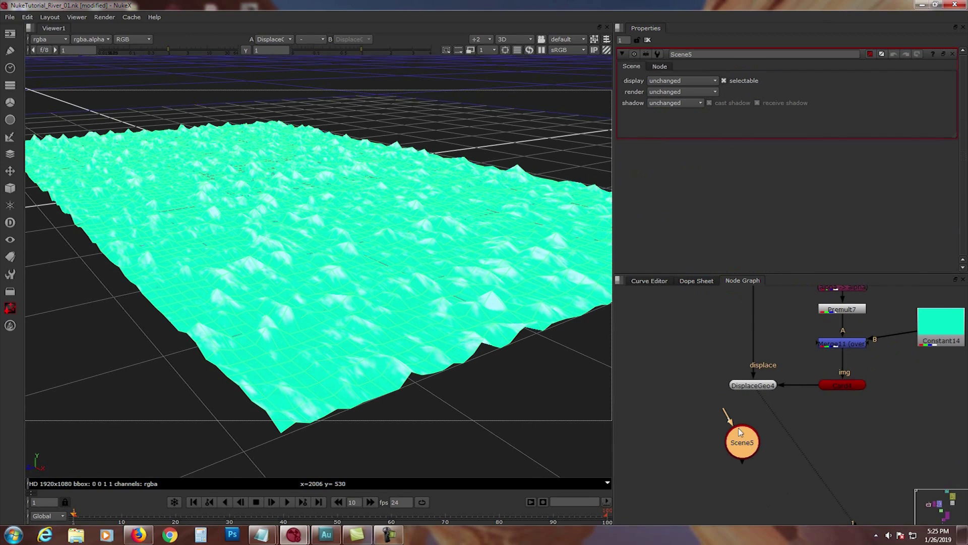
pyautogui.moveTo(743, 396); pyautogui.dragTo(746, 386)
pyautogui.moveTo(742, 438); pyautogui.dragTo(754, 437)
# - Add an unconnected Camera node beside the Scene
pyautogui.click(686, 446)
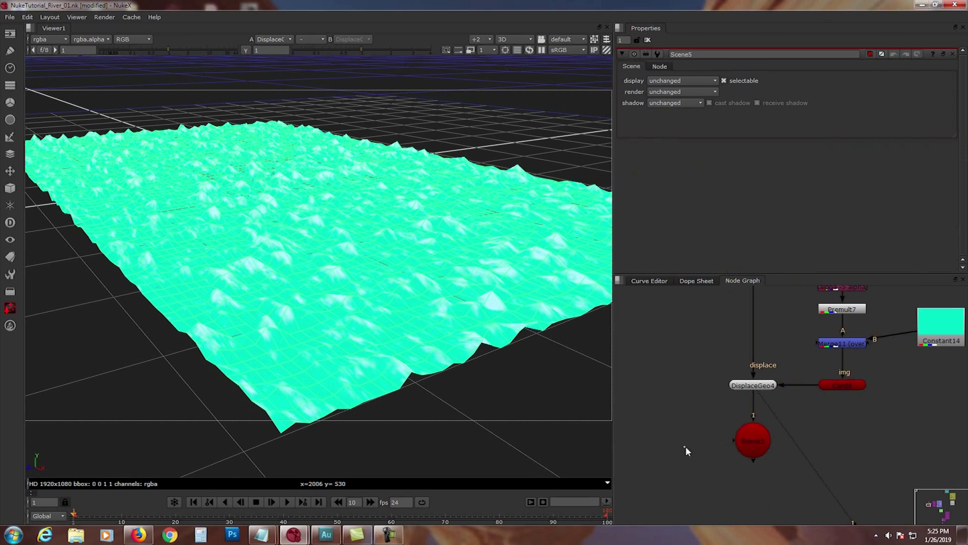
pyautogui.press('Tab')
pyautogui.write('cam')
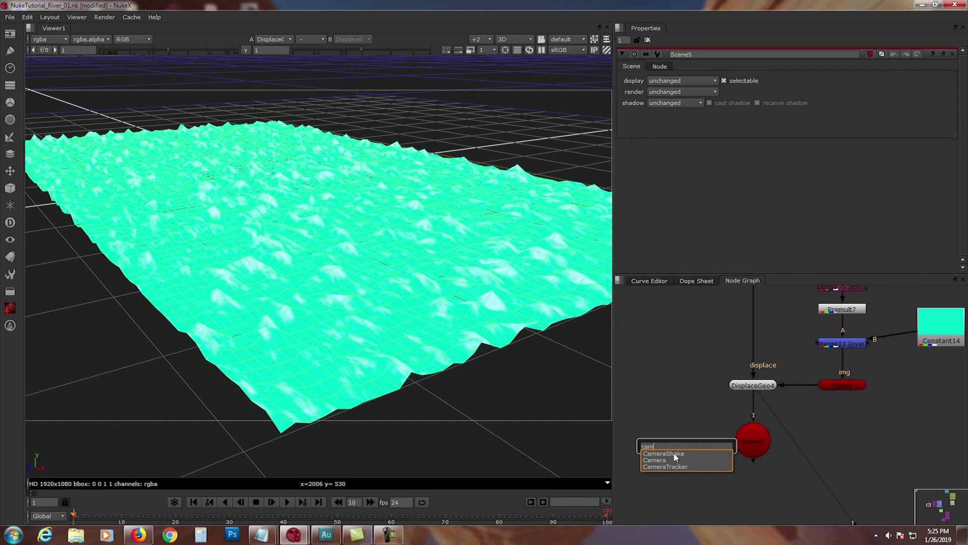
pyautogui.press('Return')
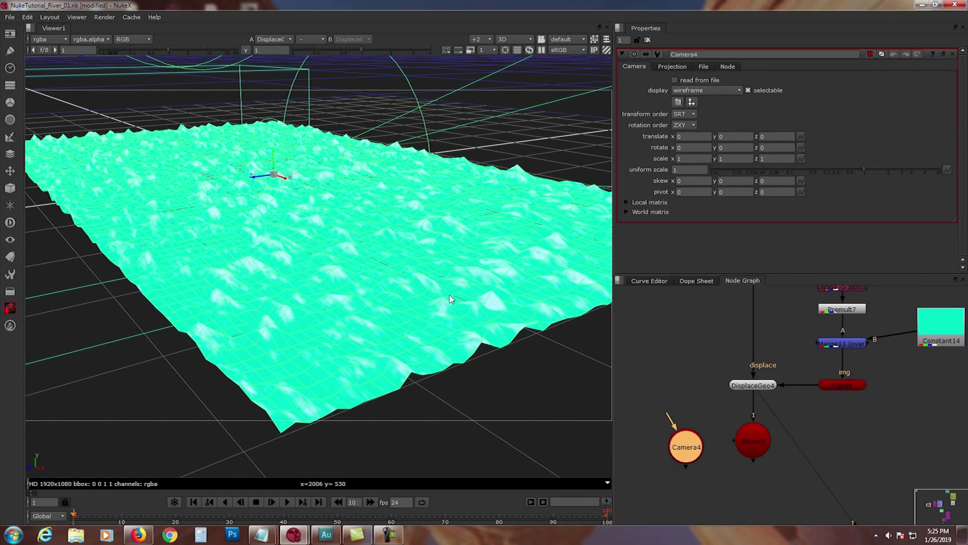
# - Position the Camera at the water surface's corner, about x 0.466, y 0.034, z 0.256, rotated about 56 degrees around Y
pyautogui.scroll(-6, 451, 292)
pyautogui.keyDown('alt'); pyautogui.moveTo(391, 274); pyautogui.dragTo(399, 415, button='right'); pyautogui.keyUp('alt')
pyautogui.moveTo(315, 241); pyautogui.dragTo(324, 353)
pyautogui.keyDown('alt'); pyautogui.moveTo(324, 353); pyautogui.dragTo(364, 390, button='right'); pyautogui.keyUp('alt')
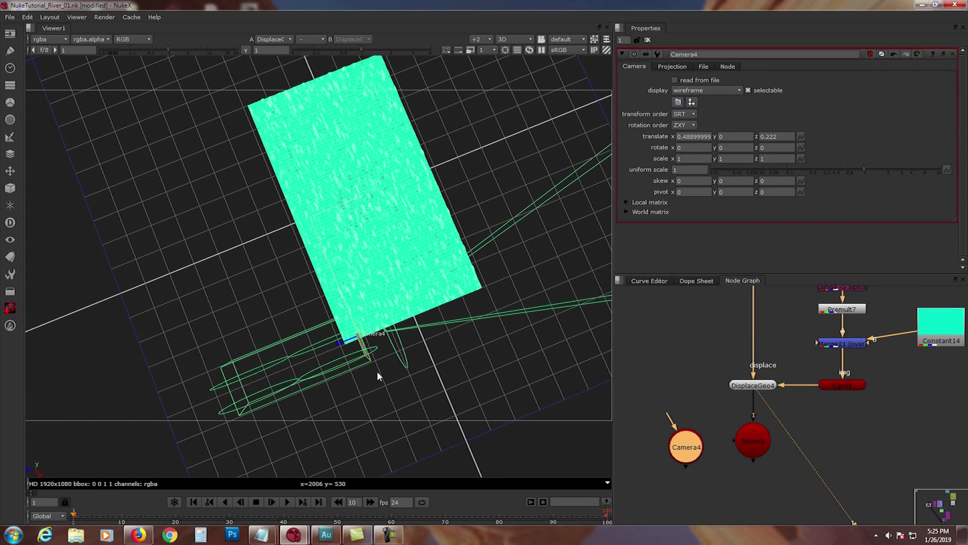
pyautogui.press('ctrl')
pyautogui.keyDown('ctrl'); pyautogui.moveTo(370, 317); pyautogui.dragTo(309, 258); pyautogui.keyUp('ctrl')
pyautogui.scroll(3, 307, 254)
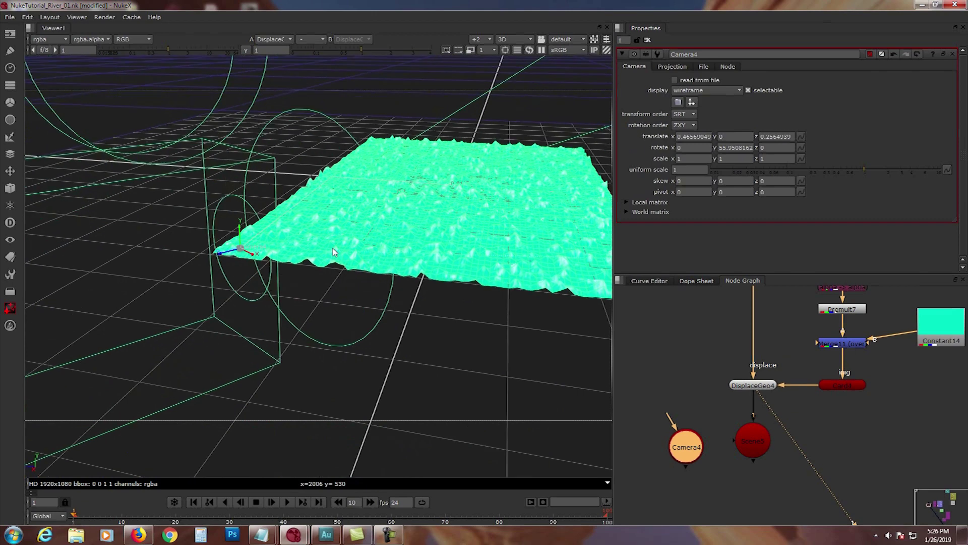
pyautogui.moveTo(236, 226); pyautogui.dragTo(238, 207)
pyautogui.keyDown('ctrl'); pyautogui.moveTo(255, 253); pyautogui.dragTo(378, 309); pyautogui.keyUp('ctrl')
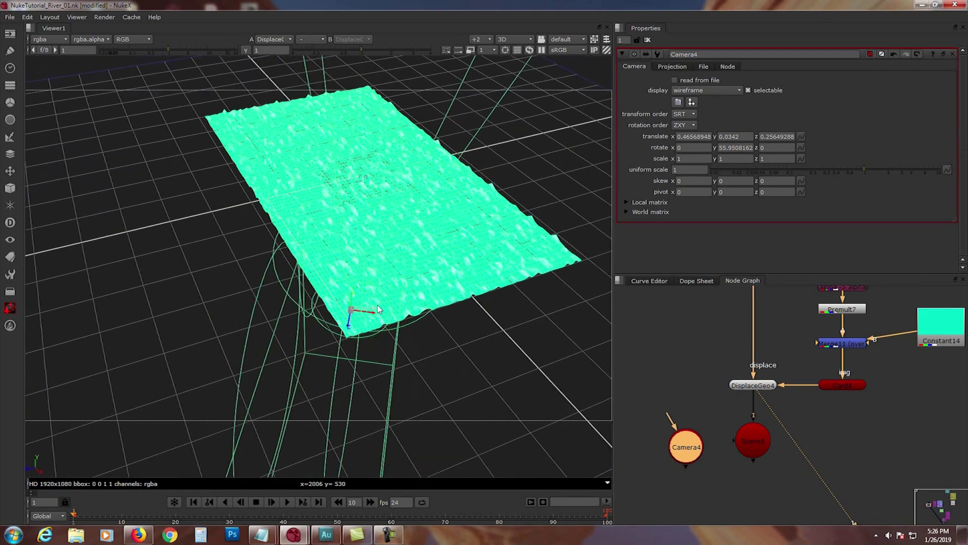
# - Move the Camera node farther from the Scene and connect it to the Scene's second input
pyautogui.moveTo(737, 428); pyautogui.dragTo(777, 396, button='middle')
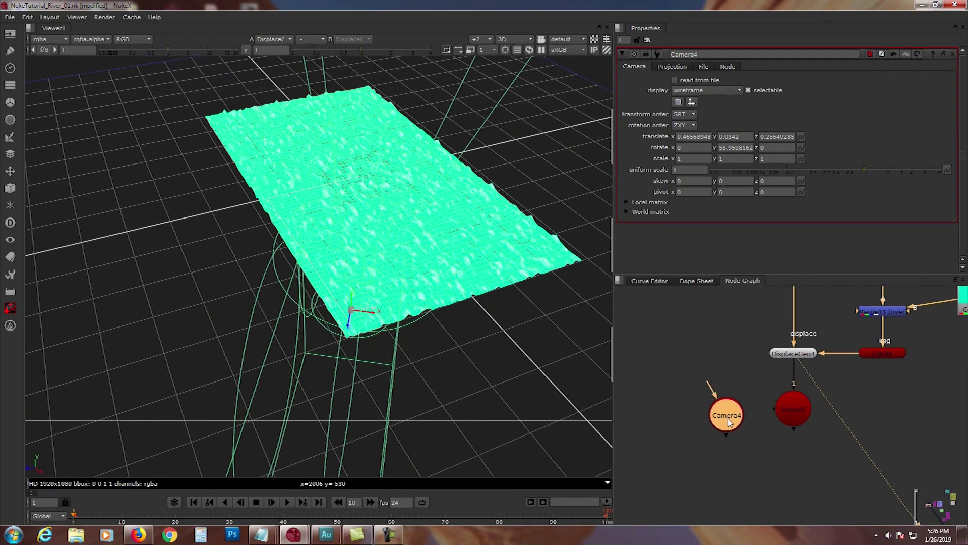
pyautogui.moveTo(742, 419); pyautogui.dragTo(721, 423)
pyautogui.moveTo(774, 408); pyautogui.dragTo(715, 408)
pyautogui.moveTo(766, 452); pyautogui.dragTo(767, 416, button='middle')
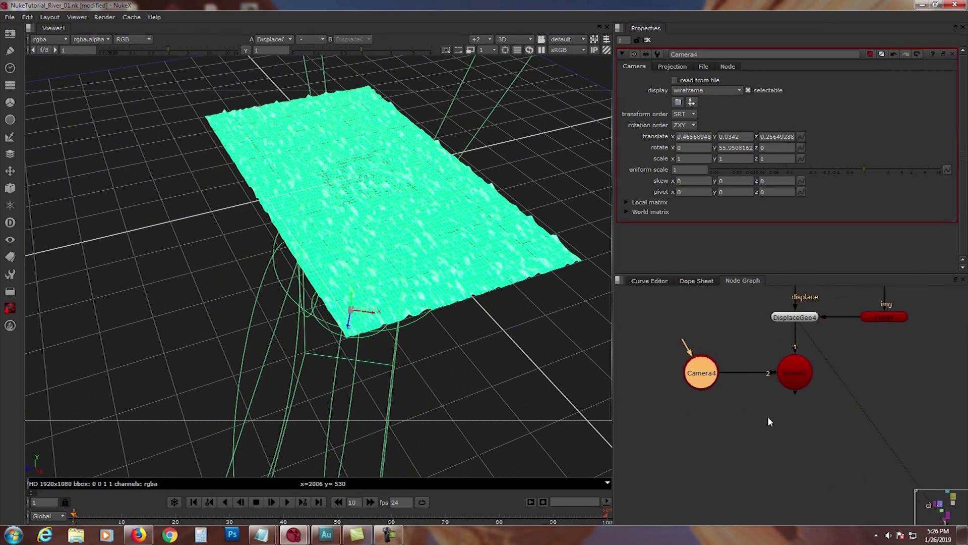
# - Add a ScanlineRender node below the Scene, with the Scene as its obj/scn input and the Camera as its cam input
pyautogui.click(771, 417)
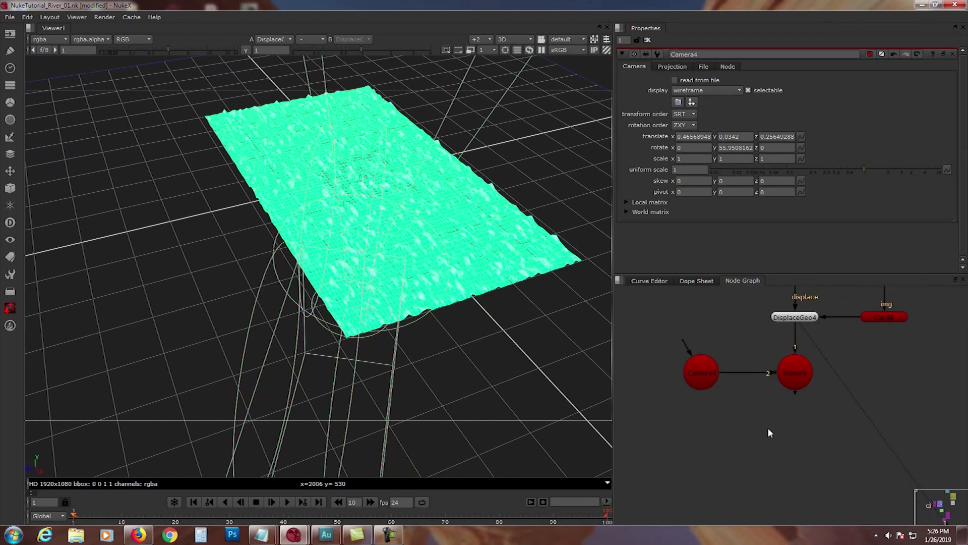
pyautogui.press('Tab')
pyautogui.write('sca')
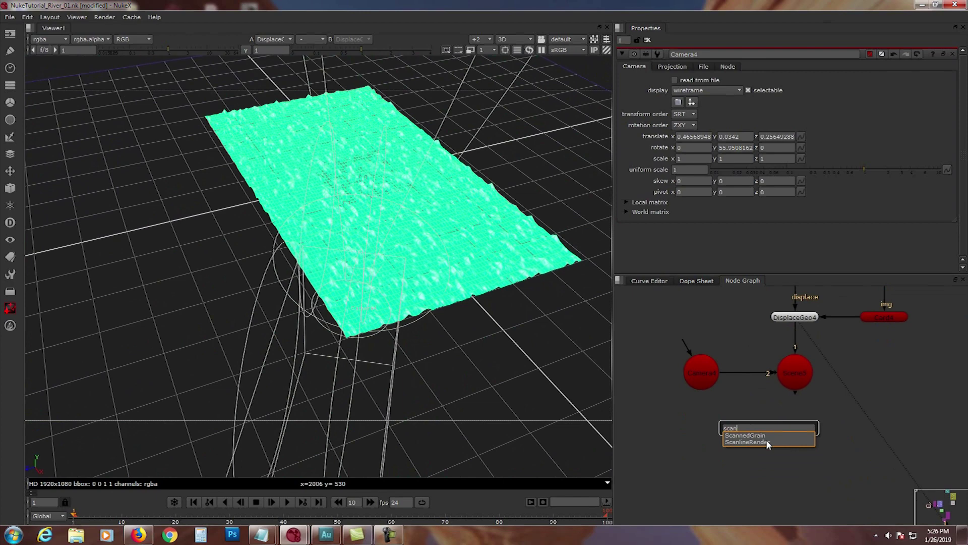
pyautogui.write('n')
pyautogui.click(768, 442)
pyautogui.moveTo(757, 419); pyautogui.dragTo(711, 379)
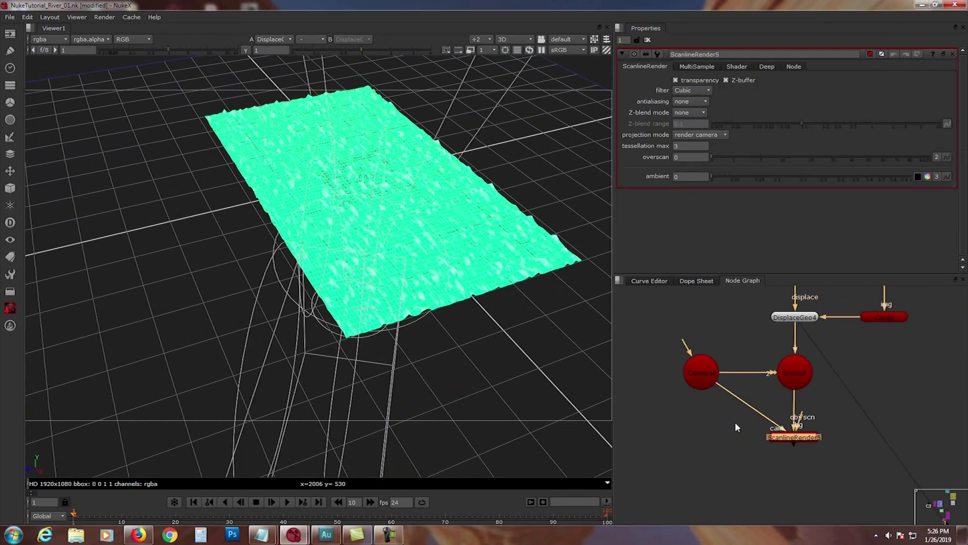
pyautogui.moveTo(802, 436); pyautogui.dragTo(836, 416)
pyautogui.moveTo(835, 415); pyautogui.dragTo(804, 410, button='middle')
# - Add a black Constant beside the Scene, set its channels to rgba and connect it to the ScanlineRender's bg input
pyautogui.click(860, 374)
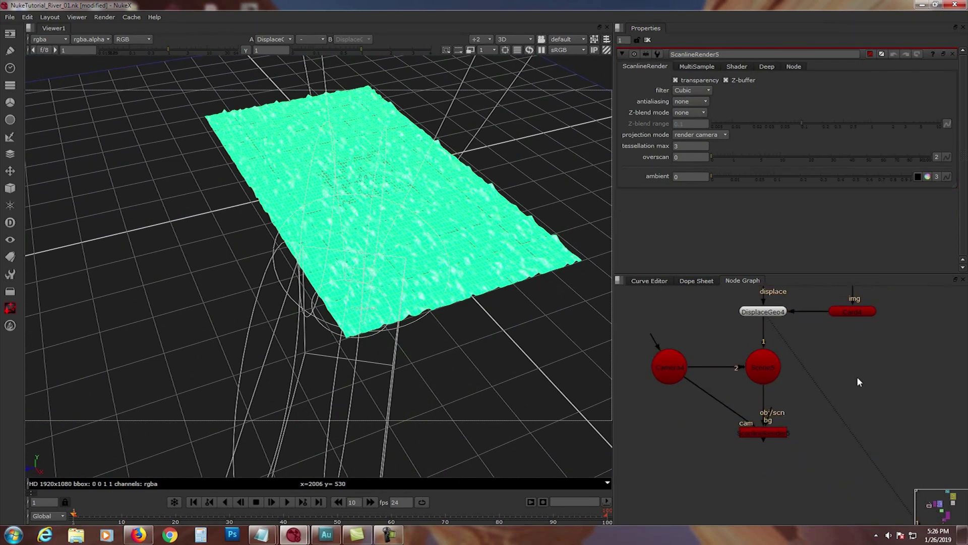
pyautogui.press('Tab')
pyautogui.write('d')
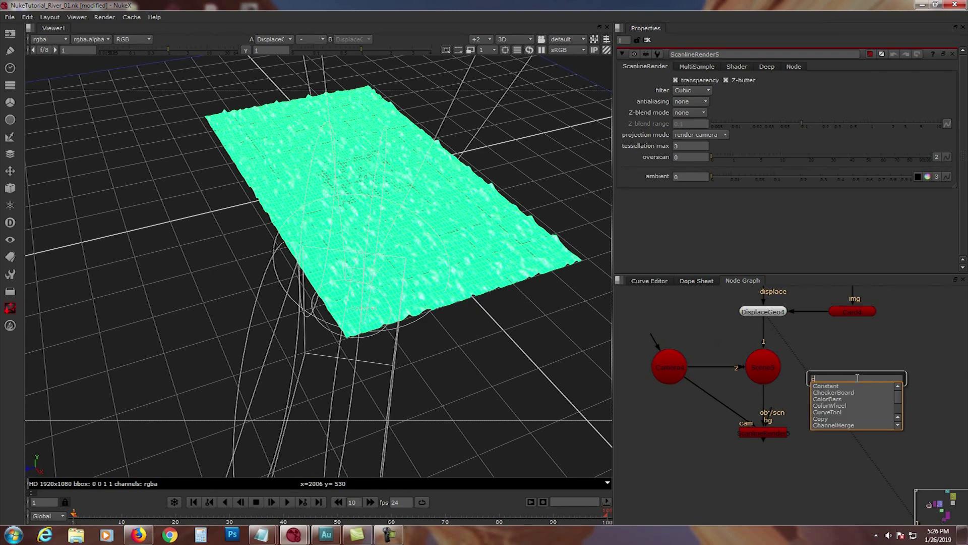
pyautogui.click(827, 385)
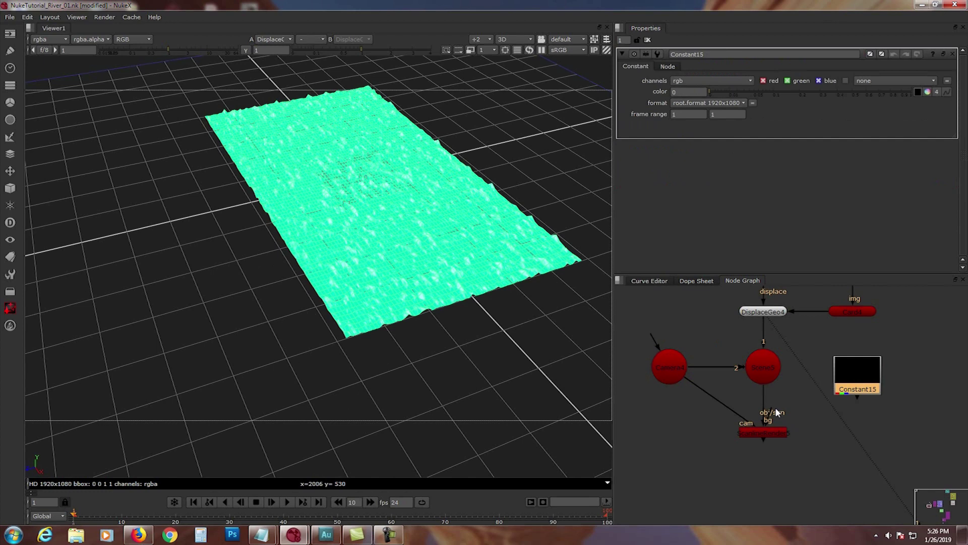
pyautogui.moveTo(771, 405); pyautogui.dragTo(772, 410)
pyautogui.click(706, 82)
pyautogui.click(696, 111)
pyautogui.moveTo(776, 411); pyautogui.dragTo(858, 377)
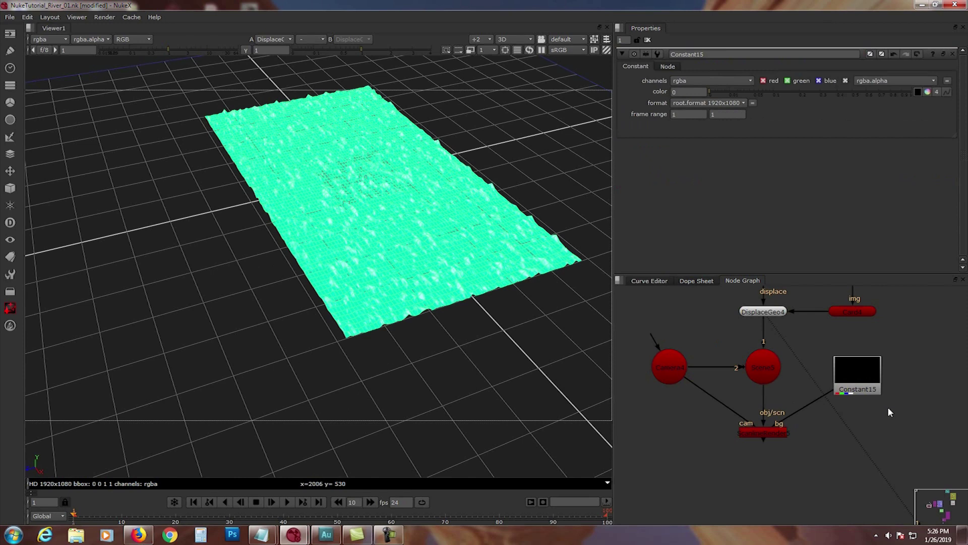
# - Set the ScanlineRender's MultiSample samples to 8
pyautogui.doubleClick(755, 431)
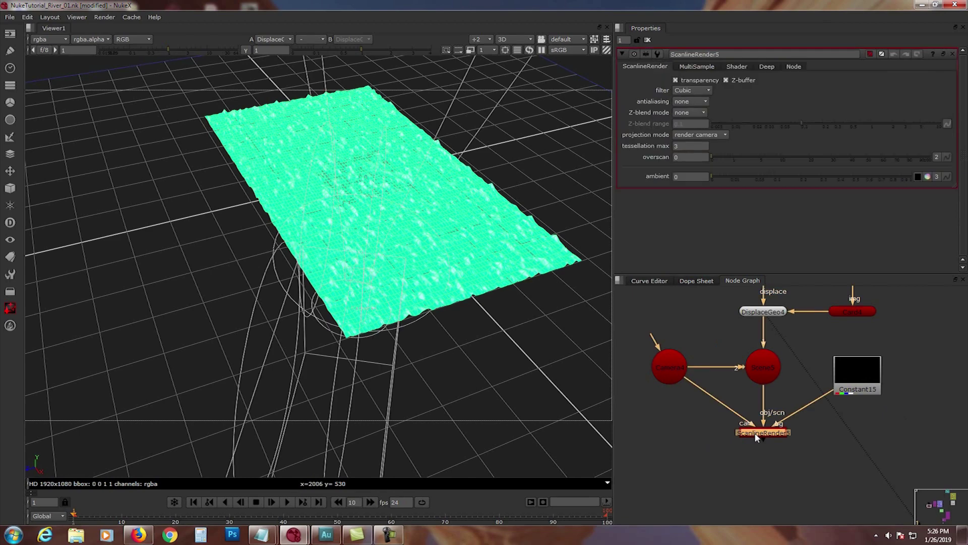
pyautogui.click(697, 66)
pyautogui.click(681, 82)
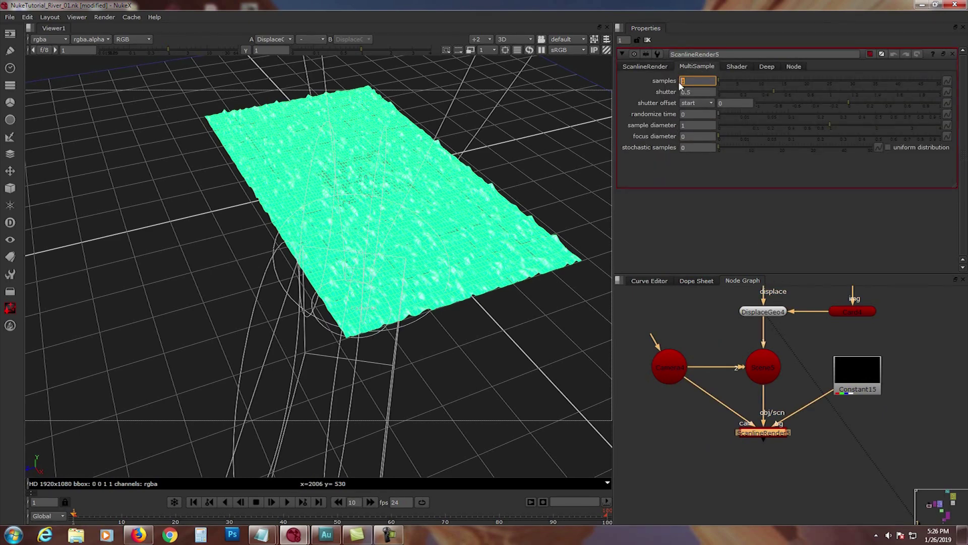
pyautogui.write('8')
pyautogui.press('Return')
pyautogui.click(703, 78)
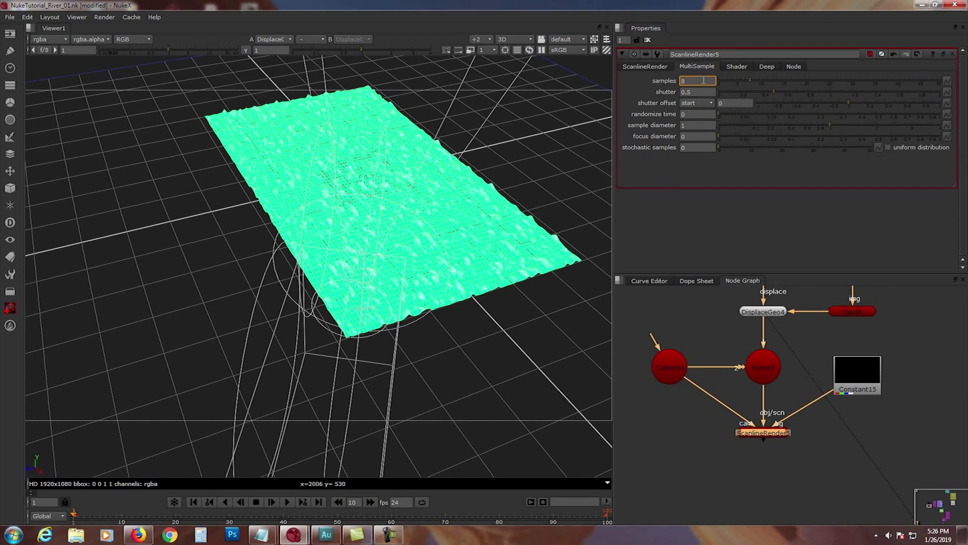
pyautogui.click(645, 67)
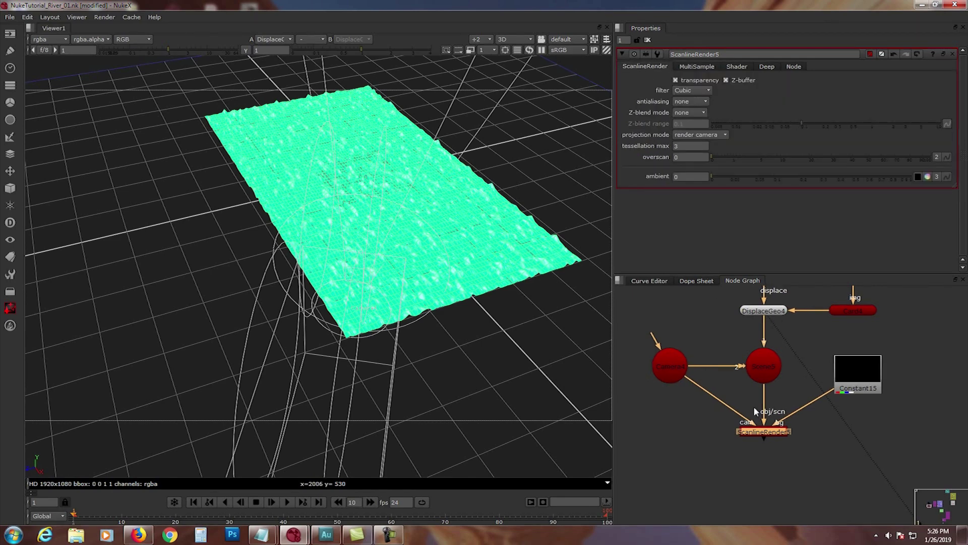
# - View the ScanlineRender output in the 2D viewer, play the wave animation and return to the first frame
pyautogui.moveTo(717, 302); pyautogui.dragTo(725, 288, button='middle')
pyautogui.keyDown('ctrl'); pyautogui.moveTo(439, 343); pyautogui.dragTo(496, 317); pyautogui.keyUp('ctrl')
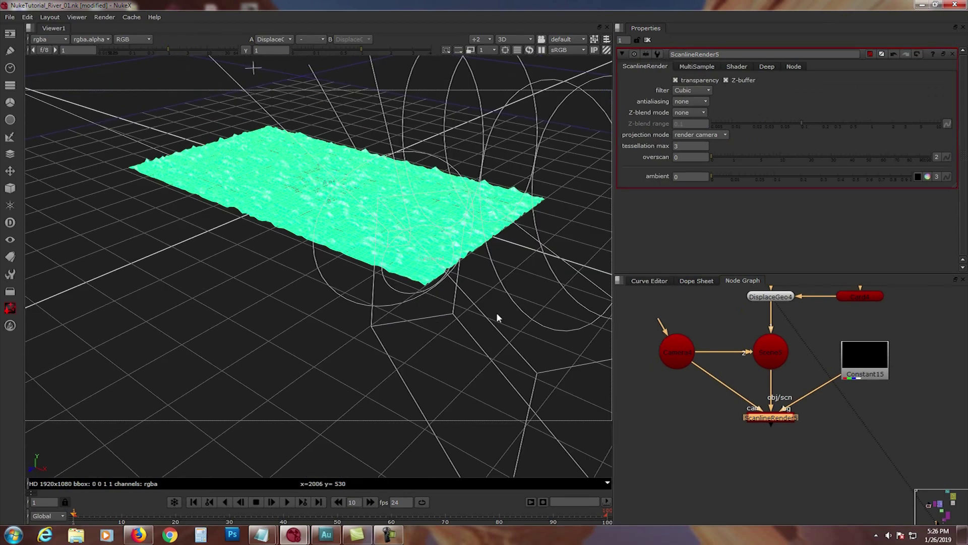
pyautogui.moveTo(343, 265); pyautogui.dragTo(343, 301, button='middle')
pyautogui.scroll(2, 331, 308)
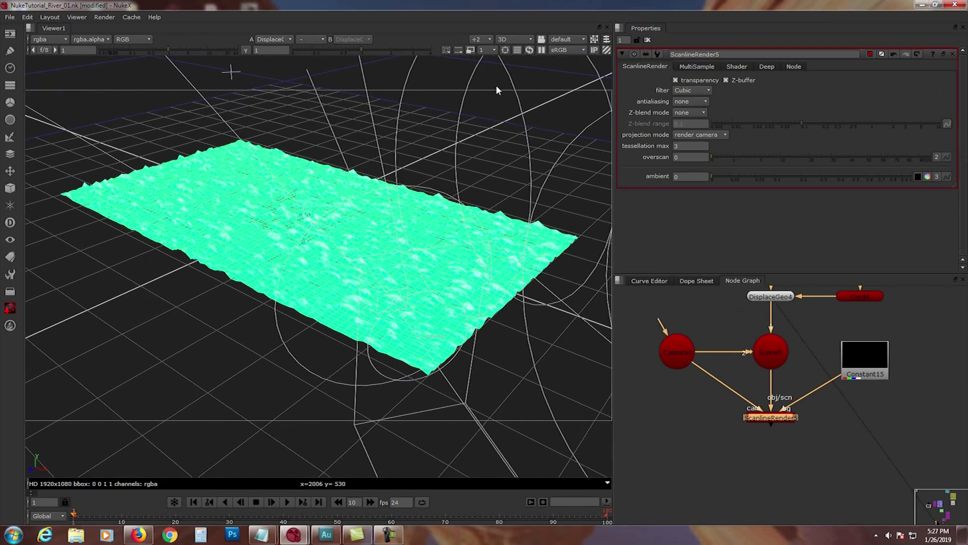
pyautogui.click(511, 39)
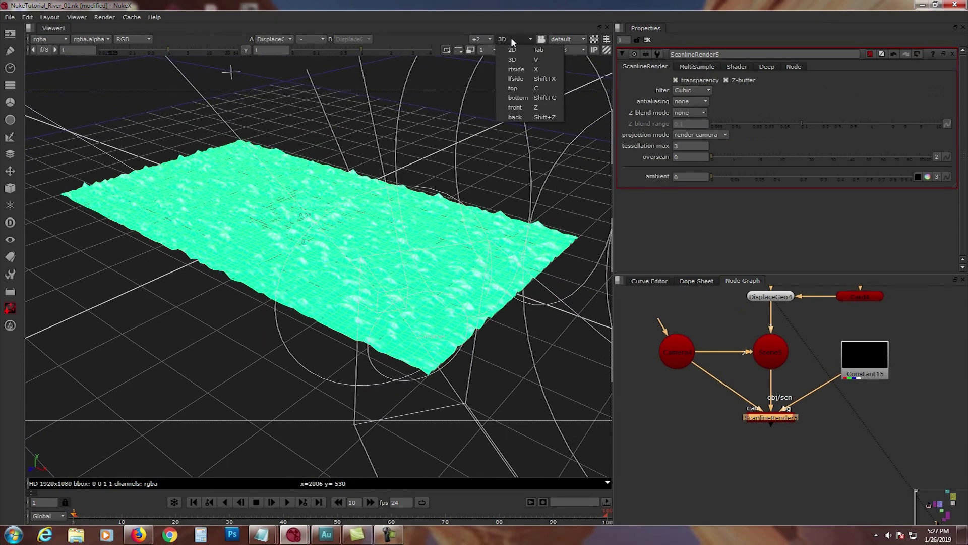
pyautogui.click(514, 50)
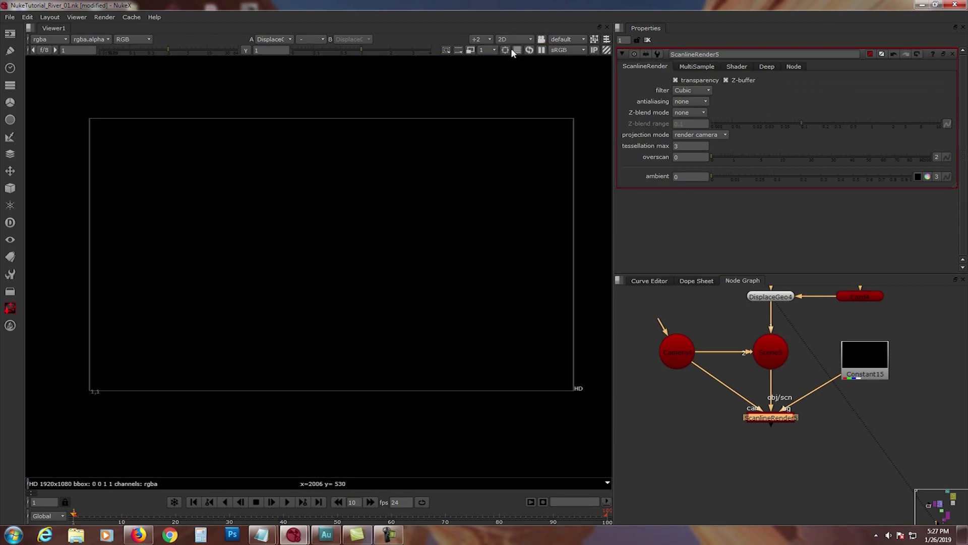
pyautogui.click(763, 465)
pyautogui.click(766, 417)
pyautogui.press('1')
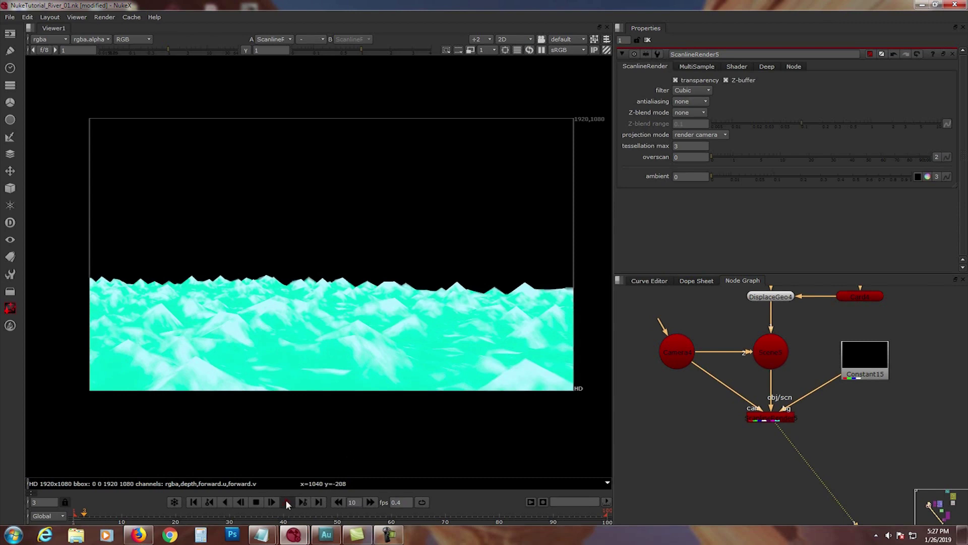
pyautogui.click(257, 502)
pyautogui.click(194, 501)
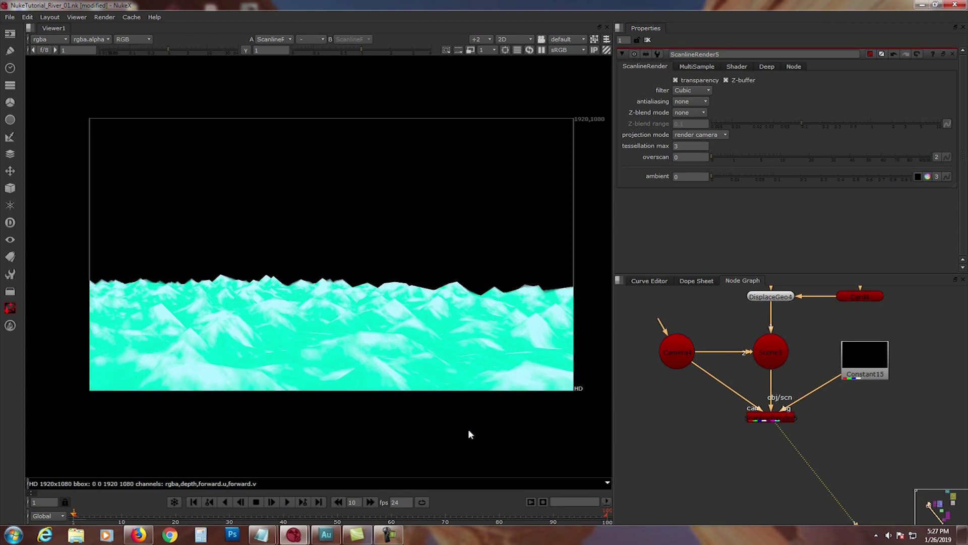
# - Lower the DisplaceGeo's displacement scale to 0.008
pyautogui.moveTo(775, 358); pyautogui.dragTo(763, 409, button='middle')
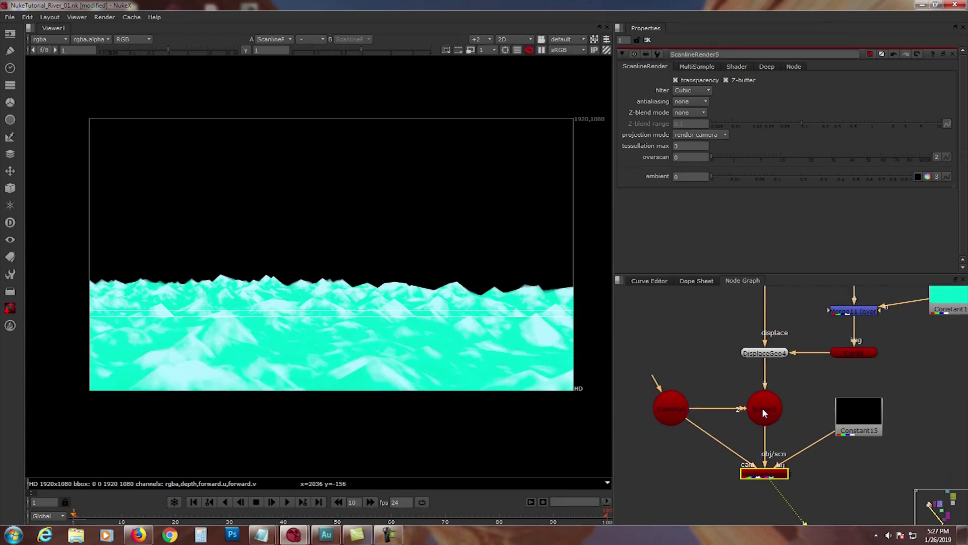
pyautogui.moveTo(794, 381); pyautogui.dragTo(775, 411, button='middle')
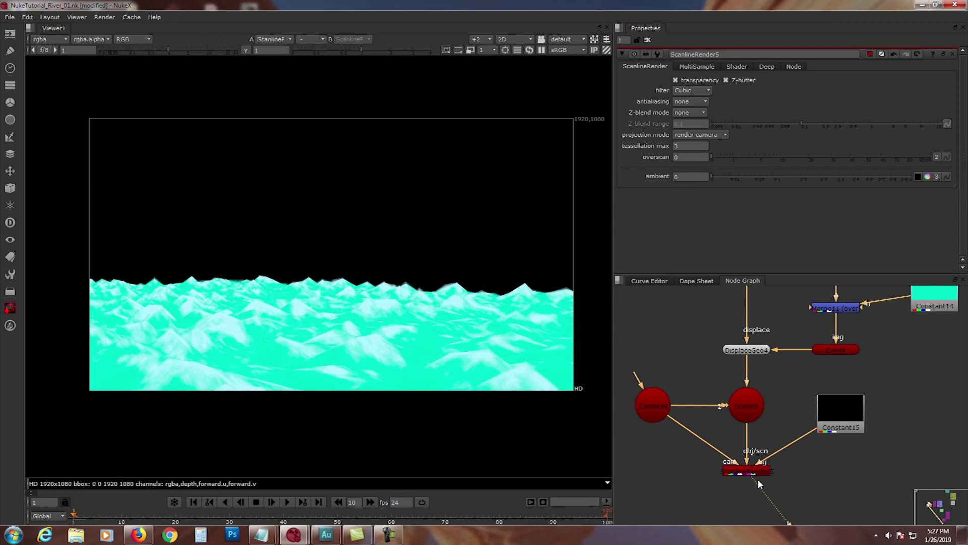
pyautogui.doubleClick(744, 350)
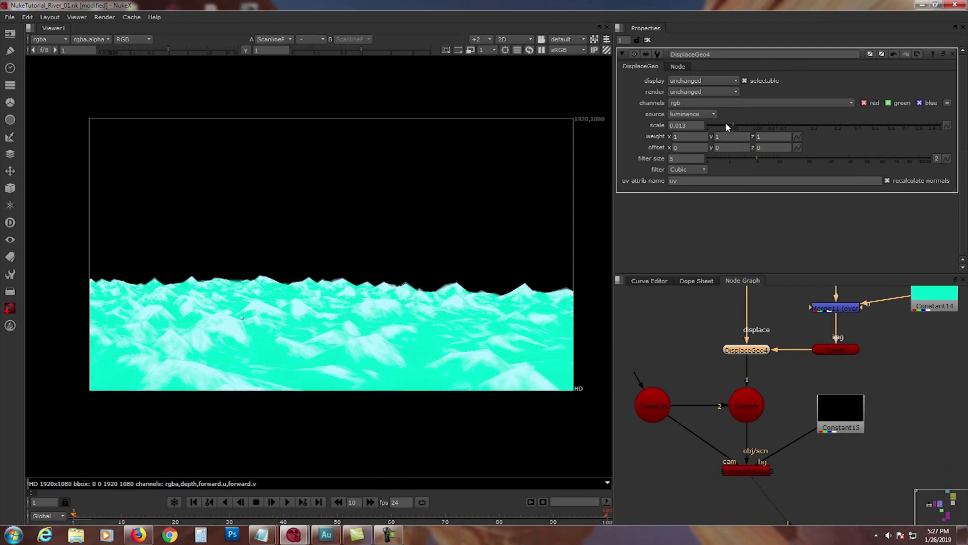
pyautogui.click(727, 125)
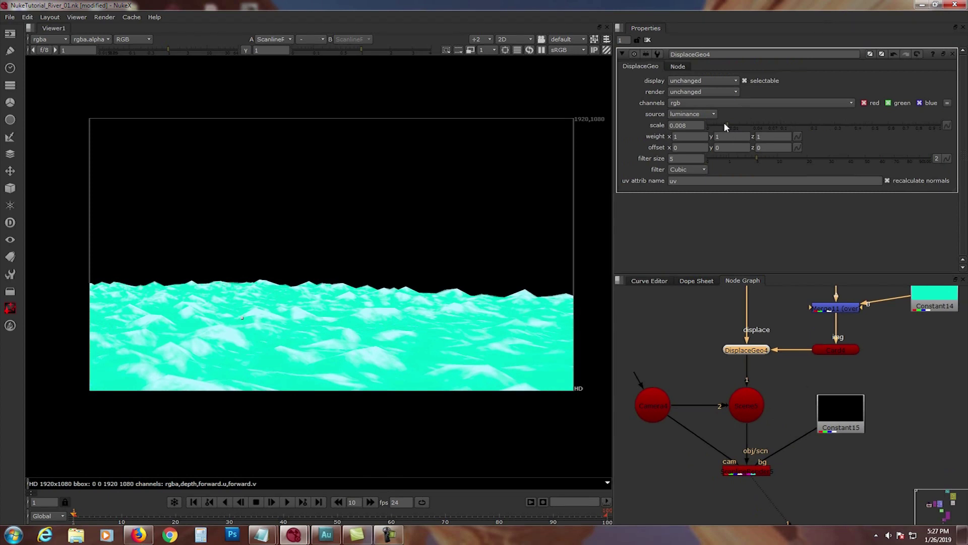
# - Look over the node tree and view the Grade node's noise output in the viewer
pyautogui.moveTo(778, 428); pyautogui.dragTo(784, 383, button='middle')
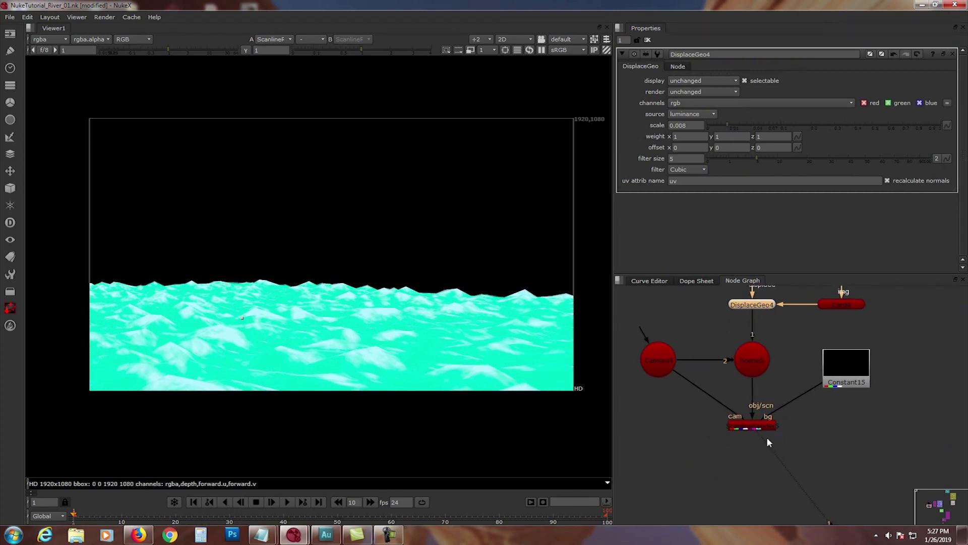
pyautogui.moveTo(772, 442); pyautogui.dragTo(811, 470, button='middle')
pyautogui.scroll(-1, 809, 467)
pyautogui.moveTo(805, 431); pyautogui.dragTo(791, 446, button='middle')
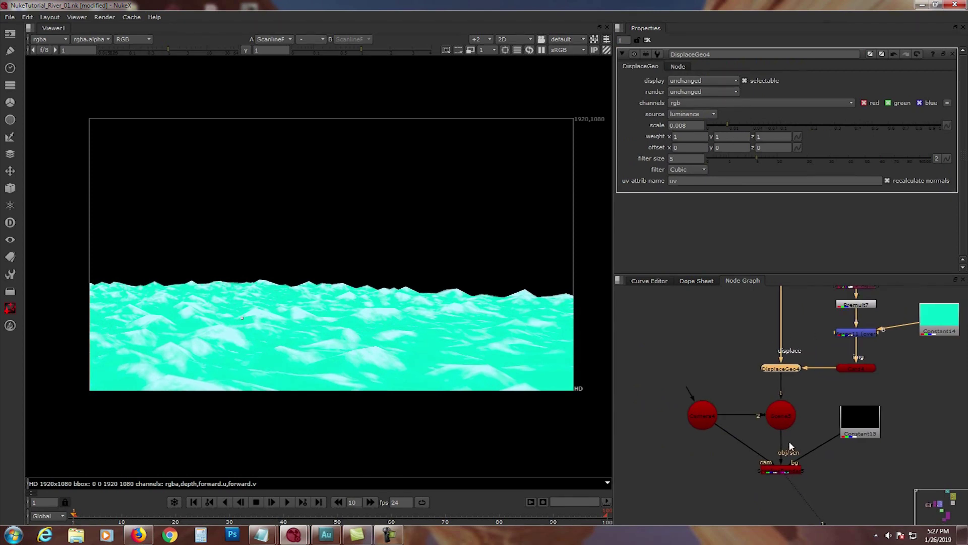
pyautogui.scroll(-1, 787, 429)
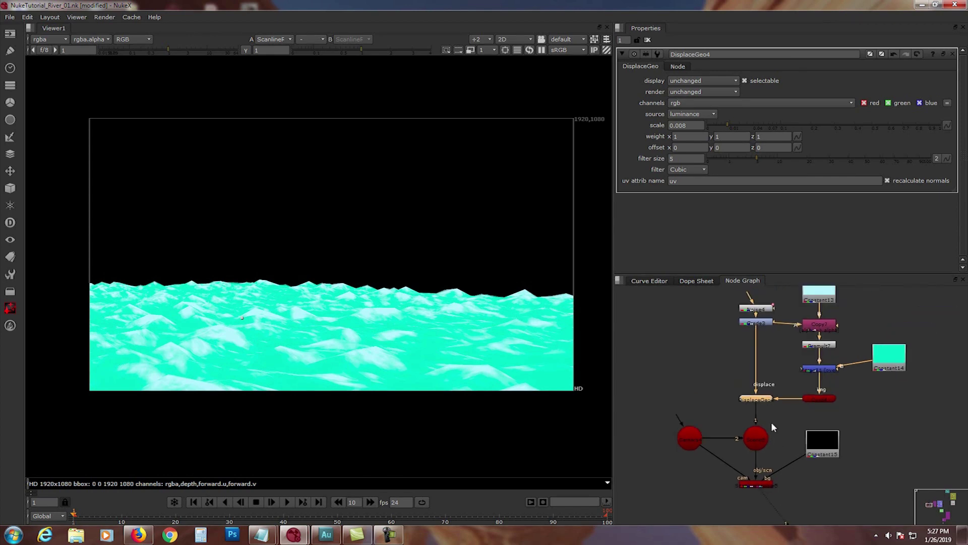
pyautogui.moveTo(767, 412); pyautogui.dragTo(811, 431, button='middle')
pyautogui.moveTo(849, 470); pyautogui.dragTo(817, 439)
pyautogui.scroll(1, 788, 399)
pyautogui.moveTo(788, 399); pyautogui.dragTo(813, 427, button='middle')
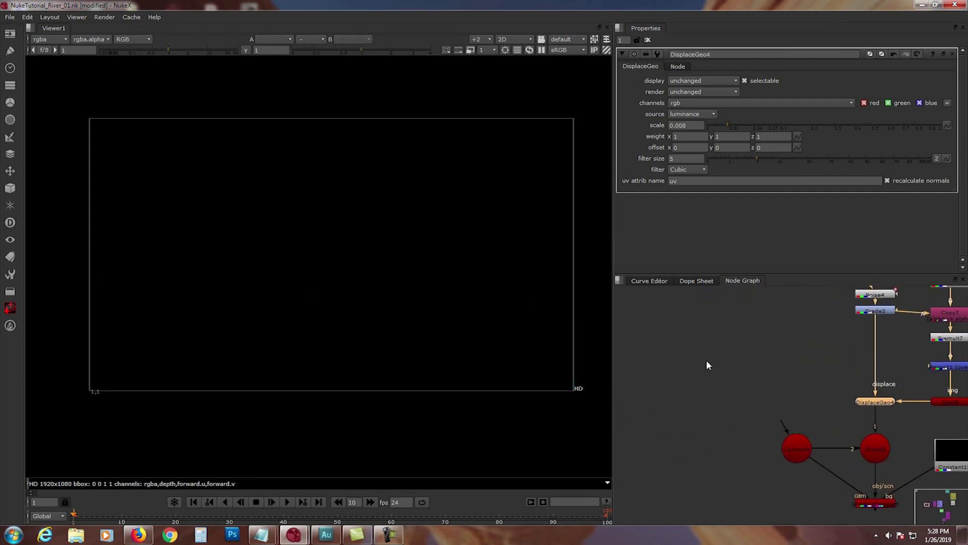
pyautogui.click(705, 361)
pyautogui.click(861, 311)
pyautogui.press('1')
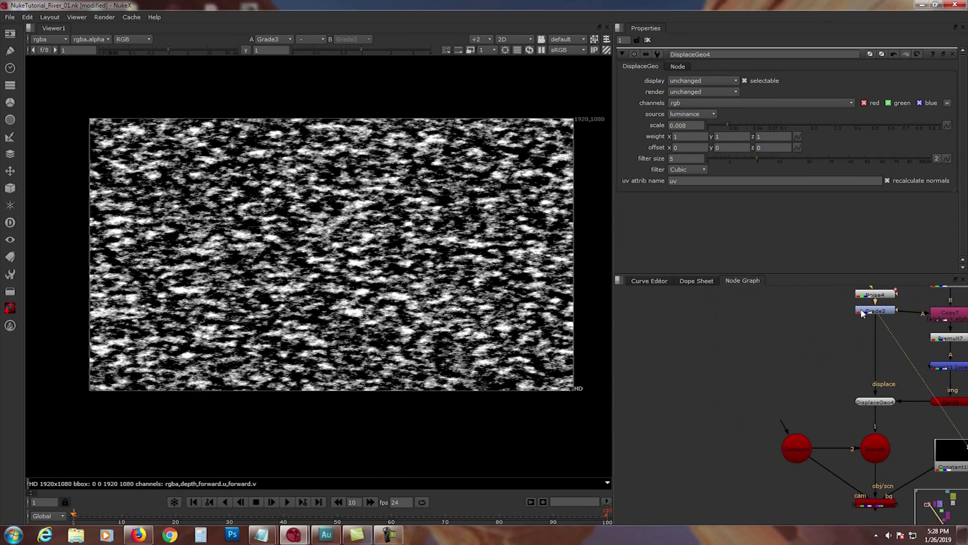
# - View the DisplaceGeo surface in 3D, followed by the ScanlineRender output in 2D
pyautogui.moveTo(861, 344); pyautogui.dragTo(829, 332, button='middle')
pyautogui.click(831, 391)
pyautogui.press('1')
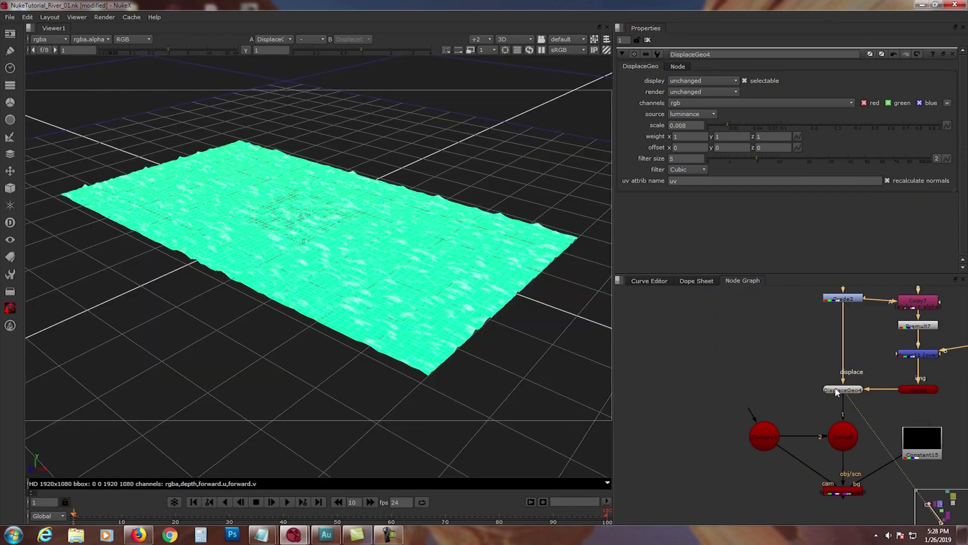
pyautogui.click(840, 491)
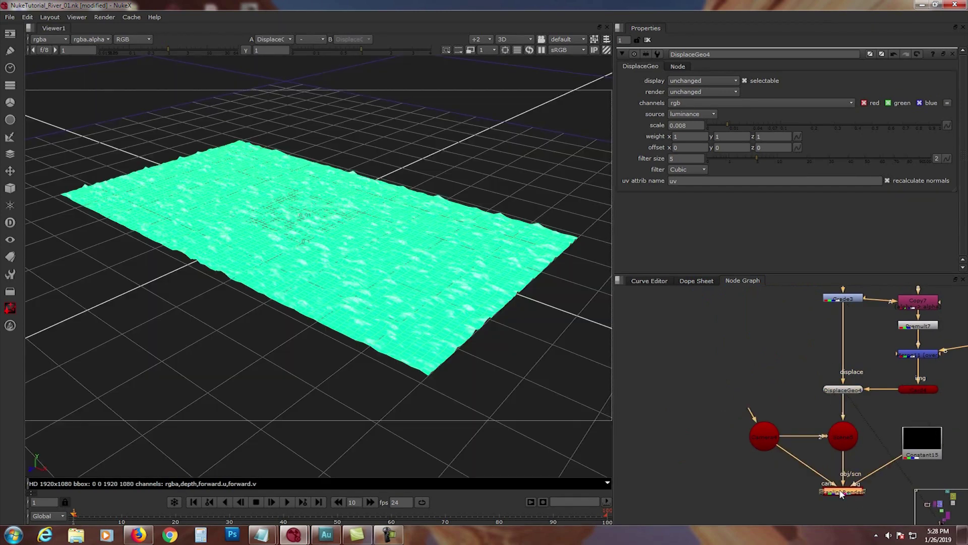
pyautogui.press('1')
pyautogui.click(514, 38)
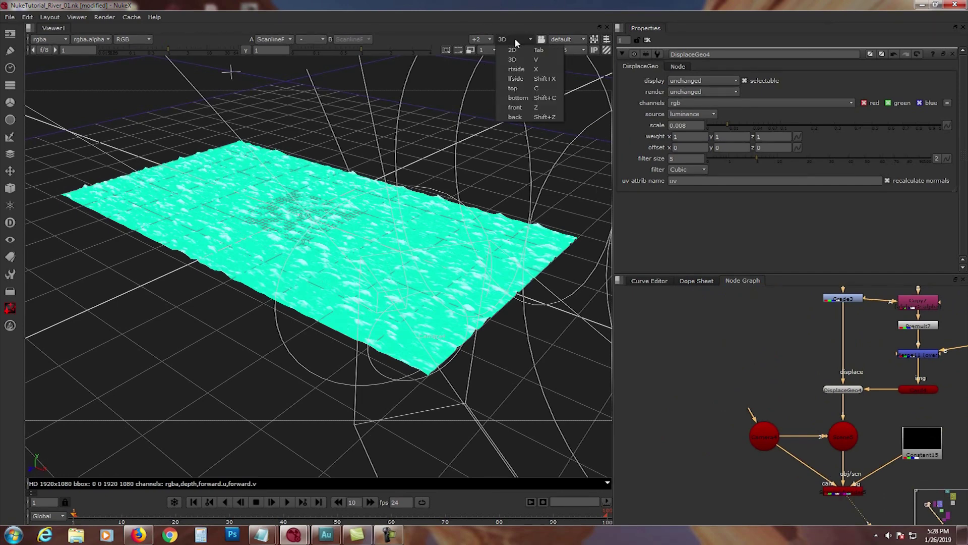
pyautogui.click(518, 52)
# - Duplicate the Scene, background Constant and ScanlineRender on the Camera's other side, and place the copied Constant on the copied Scene's far side
pyautogui.moveTo(746, 365); pyautogui.dragTo(747, 337, button='middle')
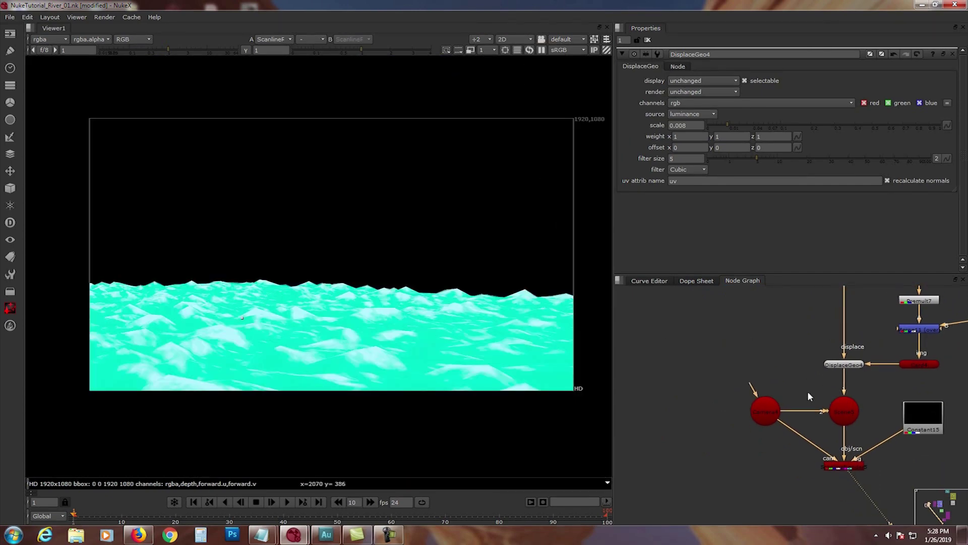
pyautogui.moveTo(807, 391); pyautogui.dragTo(811, 378, button='middle')
pyautogui.click(774, 399)
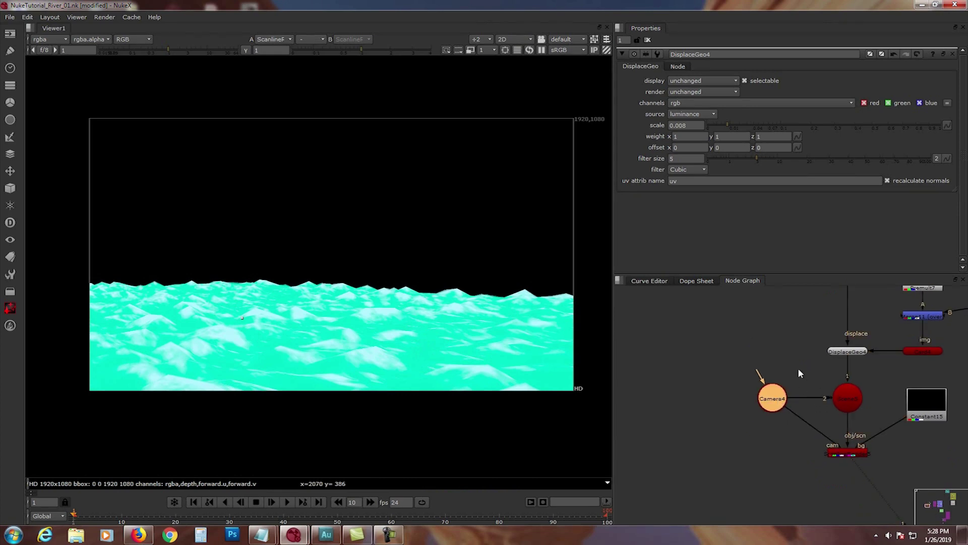
pyautogui.moveTo(798, 370); pyautogui.dragTo(957, 477)
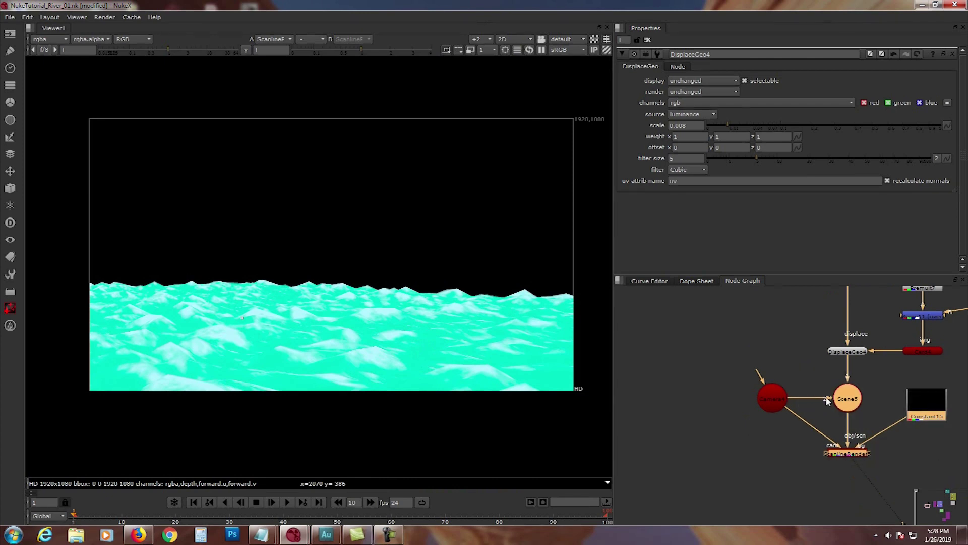
pyautogui.moveTo(828, 401); pyautogui.dragTo(847, 392, button='middle')
pyautogui.click(664, 389)
pyautogui.hotkey('ctrl', 'v')
pyautogui.click(741, 422)
pyautogui.moveTo(740, 416); pyautogui.dragTo(785, 397, button='middle')
pyautogui.moveTo(786, 397); pyautogui.dragTo(655, 395)
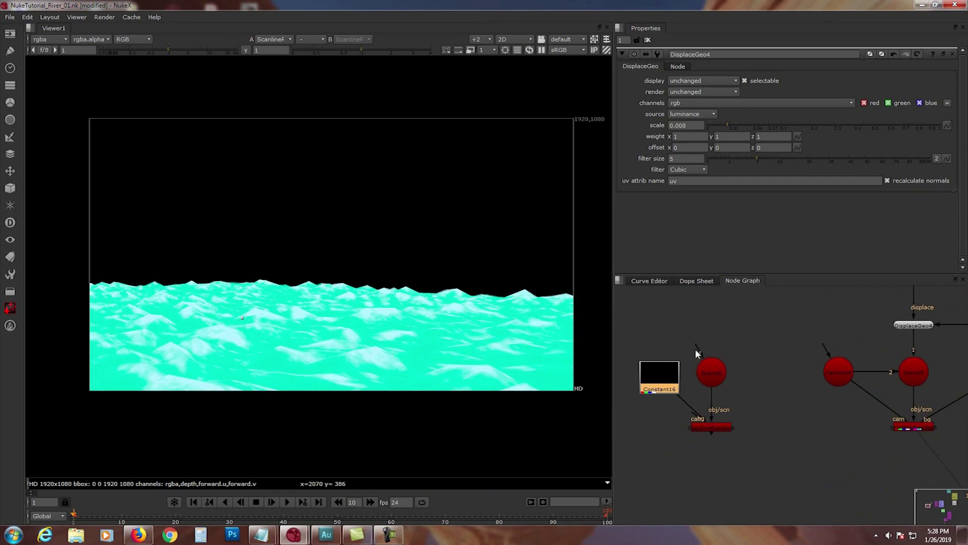
# - Move the duplicated nodes closer to the Camera, with the copied Scene's input connected to the Camera and detached again
pyautogui.moveTo(701, 351); pyautogui.dragTo(835, 371)
pyautogui.moveTo(634, 337); pyautogui.dragTo(752, 452)
pyautogui.moveTo(713, 381); pyautogui.dragTo(773, 378)
pyautogui.moveTo(781, 393); pyautogui.dragTo(775, 405, button='middle')
pyautogui.click(785, 412)
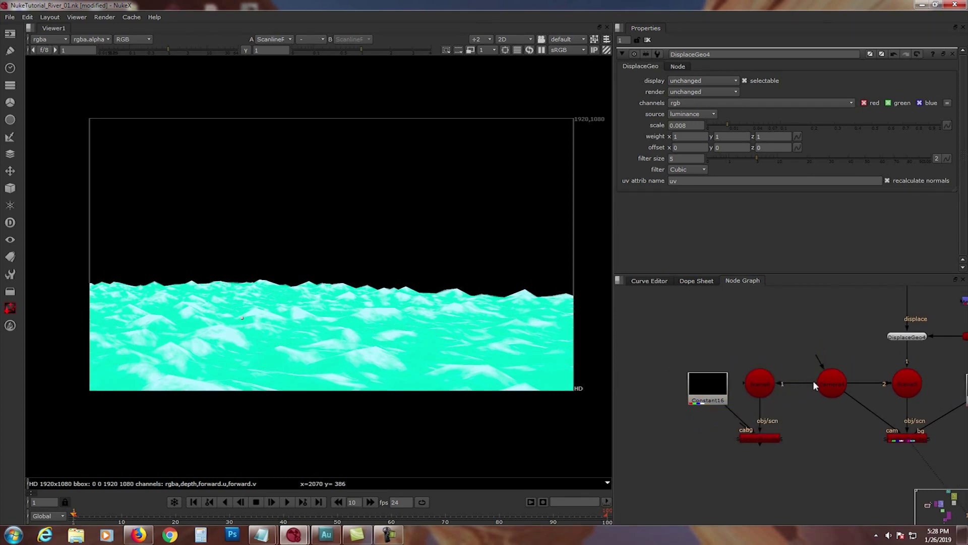
pyautogui.moveTo(812, 381); pyautogui.dragTo(834, 332)
pyautogui.moveTo(834, 333); pyautogui.dragTo(778, 396, button='middle')
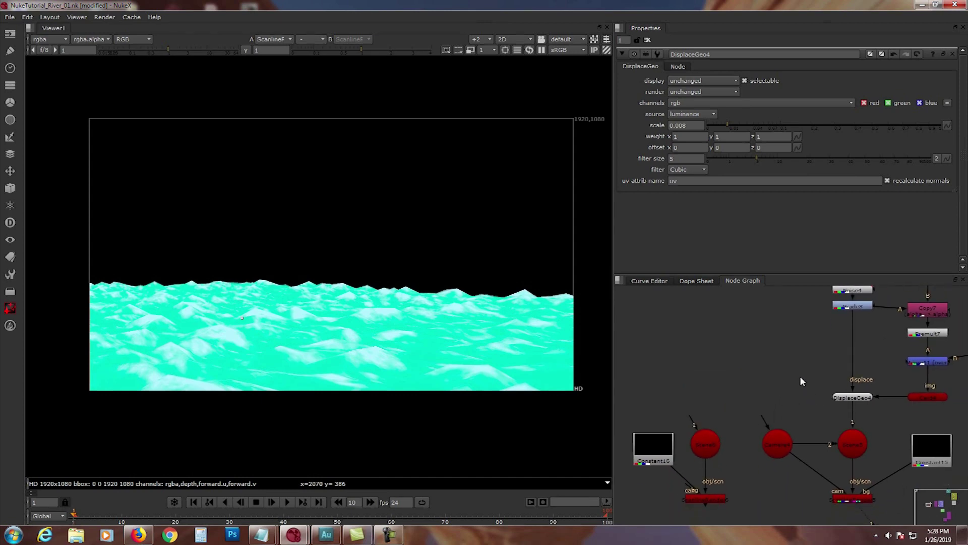
# - Duplicate the DisplaceGeo and its Card on the second render branch's side
pyautogui.moveTo(800, 374); pyautogui.dragTo(905, 418)
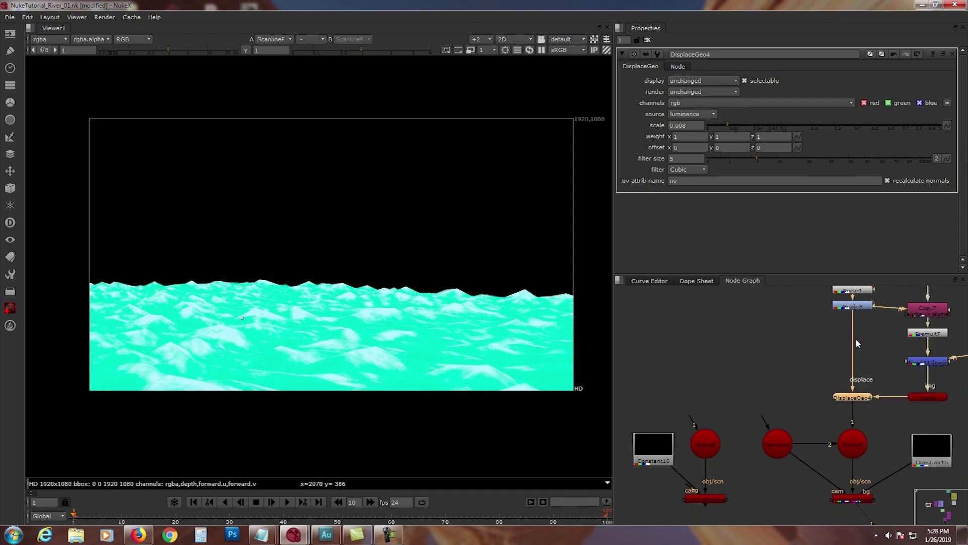
pyautogui.moveTo(822, 379); pyautogui.dragTo(954, 419)
pyautogui.hotkey('ctrl', 'c')
pyautogui.hotkey('ctrl', 'v')
# - Connect the copied Card's img input and the copied DisplaceGeo's displace input to the noise Grade
pyautogui.moveTo(701, 379); pyautogui.dragTo(834, 307)
pyautogui.moveTo(836, 309); pyautogui.dragTo(837, 325, button='middle')
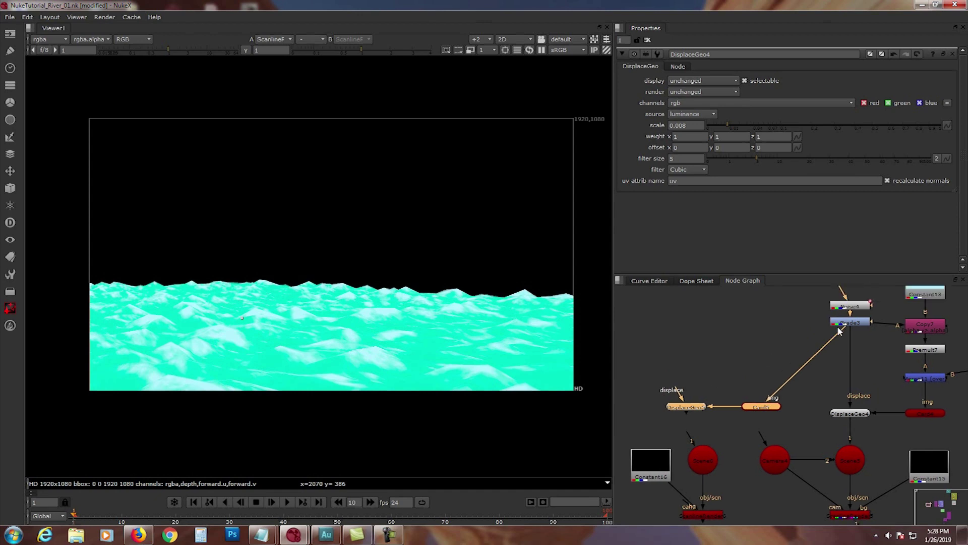
pyautogui.moveTo(679, 387); pyautogui.dragTo(835, 322)
pyautogui.click(831, 366)
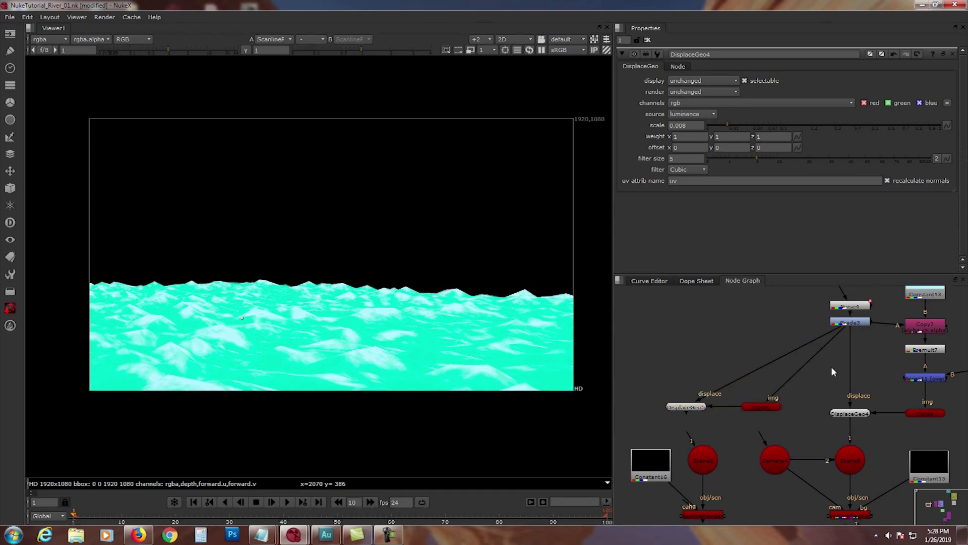
pyautogui.moveTo(767, 406); pyautogui.dragTo(760, 406)
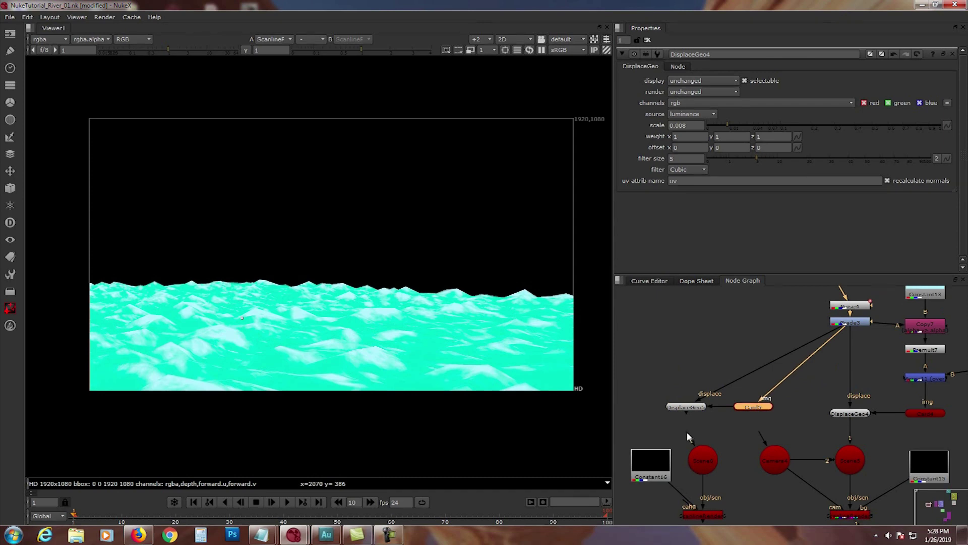
# - Connect the copied Scene to the copied DisplaceGeo and view the copied ScanlineRender's output
pyautogui.moveTo(687, 436); pyautogui.dragTo(692, 408)
pyautogui.moveTo(692, 408); pyautogui.dragTo(702, 407)
pyautogui.moveTo(713, 506); pyautogui.dragTo(733, 434, button='middle')
pyautogui.click(728, 440)
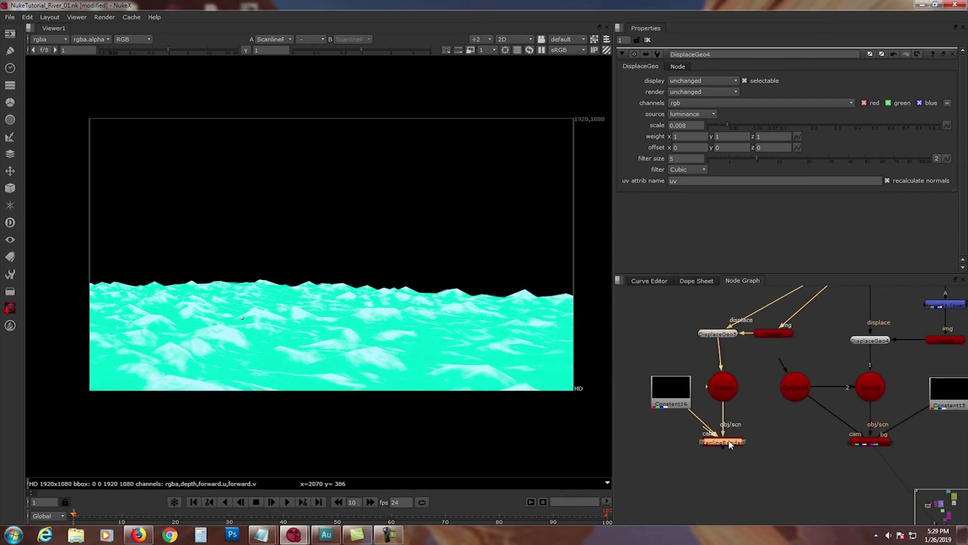
pyautogui.press('1')
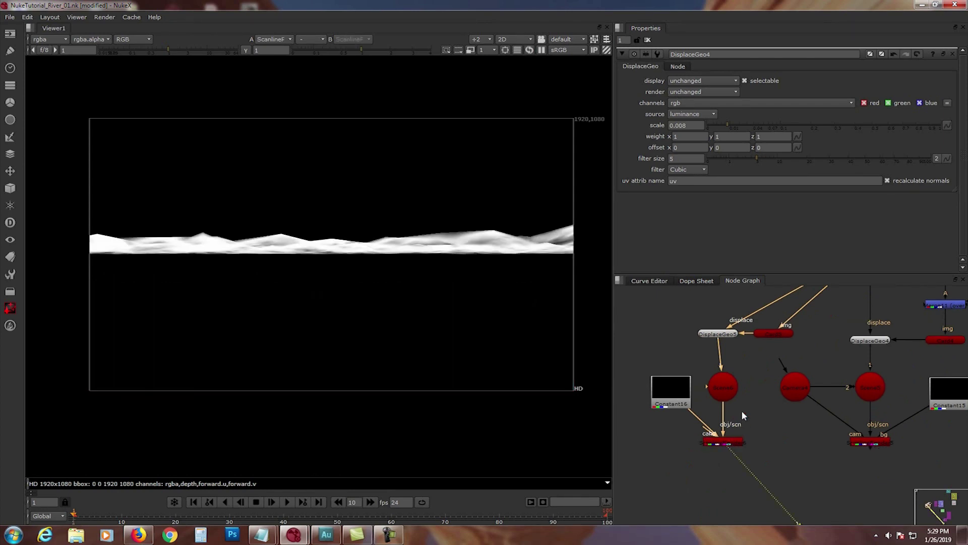
# - Connect the copied Scene and the copied ScanlineRender's cam input to the shared Camera, and view the new render
pyautogui.moveTo(731, 447); pyautogui.dragTo(721, 419)
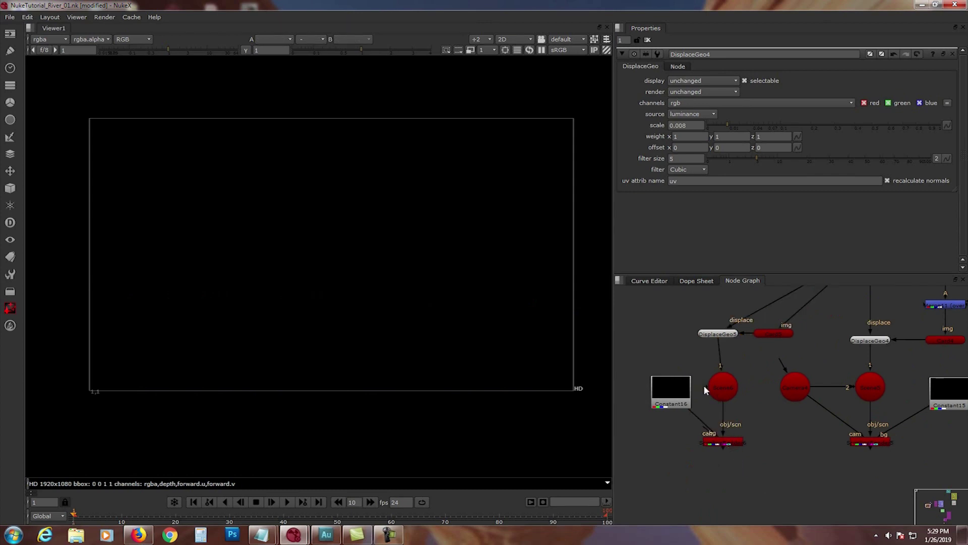
pyautogui.moveTo(785, 386); pyautogui.dragTo(789, 386)
pyautogui.moveTo(704, 428); pyautogui.dragTo(785, 392)
pyautogui.moveTo(785, 393); pyautogui.dragTo(777, 416, button='middle')
pyautogui.click(726, 453)
pyautogui.press('1')
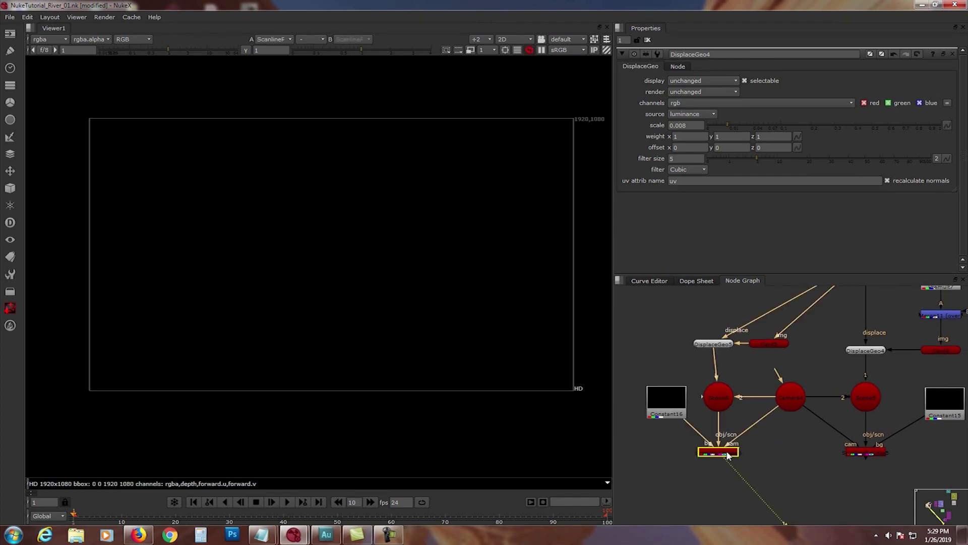
pyautogui.click(754, 446)
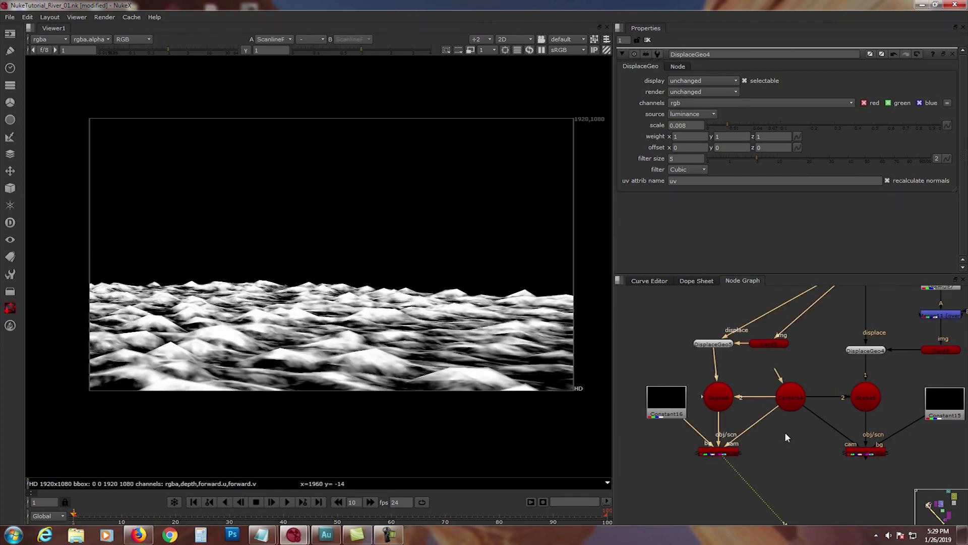
# - Compare the original ScanlineRender's output with the copied one's in the viewer
pyautogui.click(859, 451)
pyautogui.press('1')
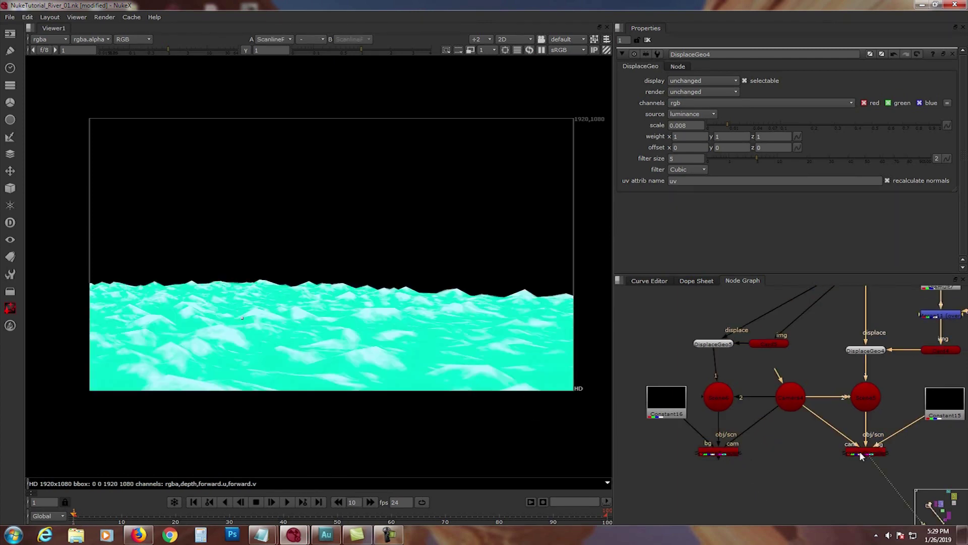
pyautogui.click(729, 448)
pyautogui.press('1')
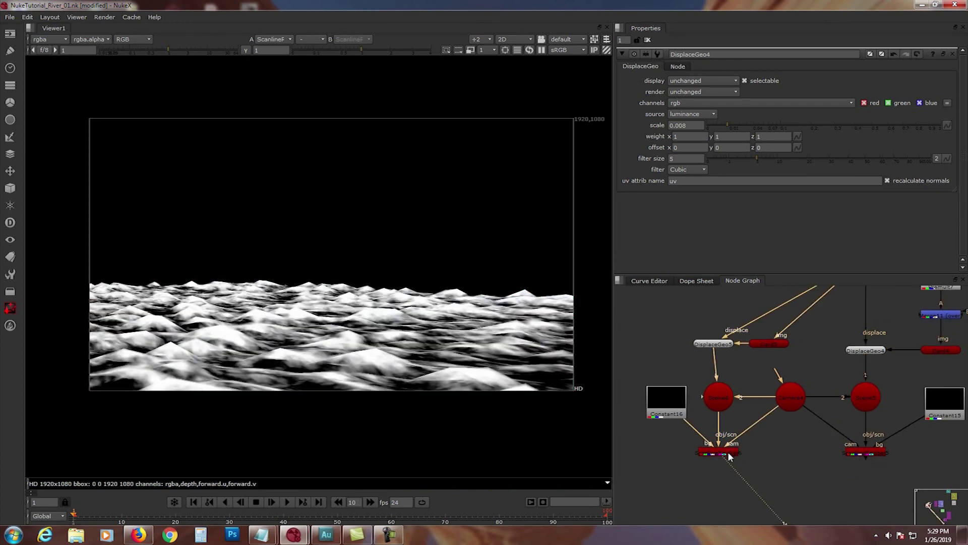
# - Add a Shuffle after the copied ScanlineRender and route the alpha into its red, green and blue outputs
pyautogui.moveTo(729, 457); pyautogui.dragTo(742, 418, button='middle')
pyautogui.click(742, 409)
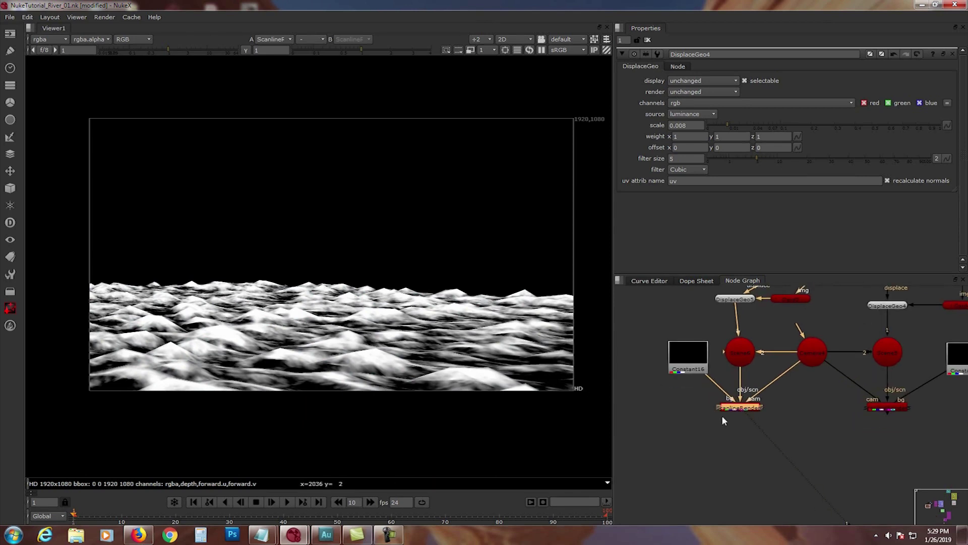
pyautogui.click(729, 419)
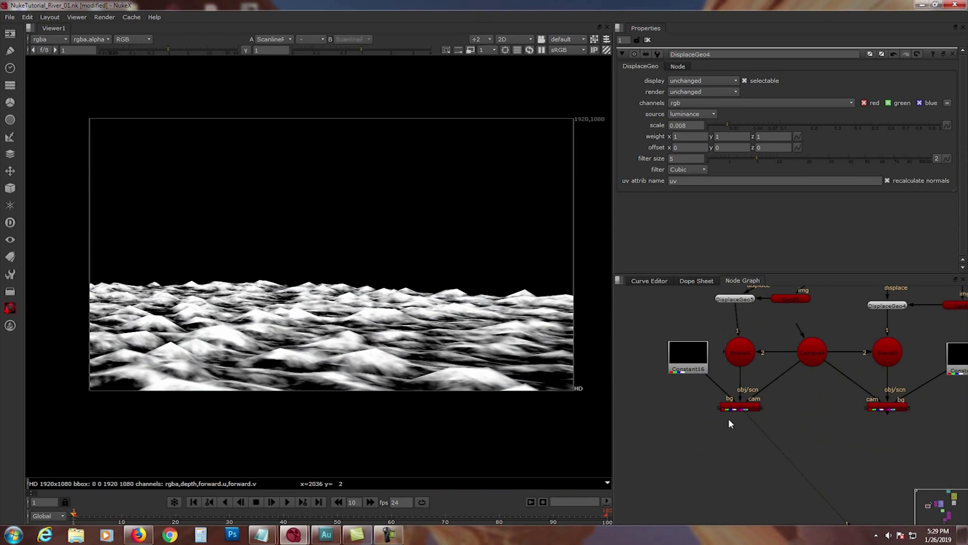
pyautogui.scroll(2, 728, 418)
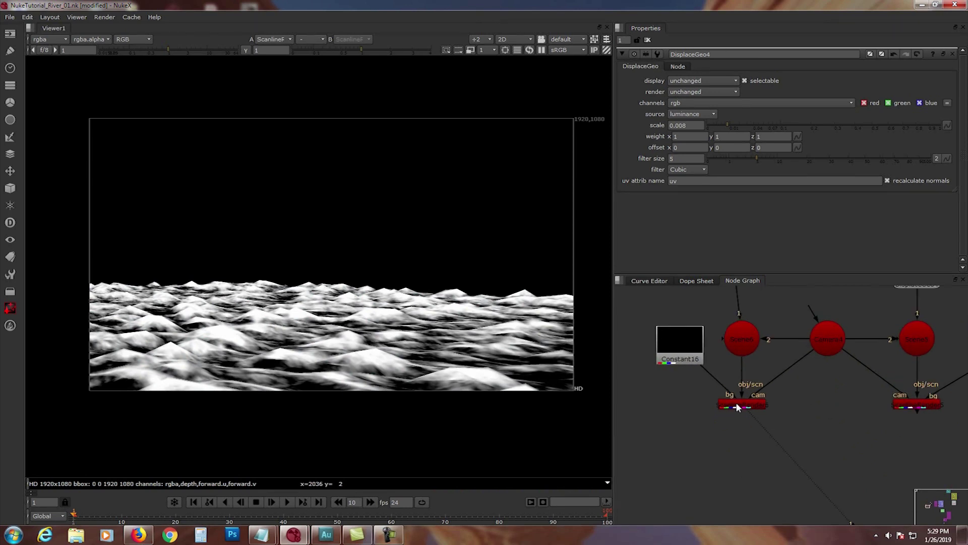
pyautogui.click(737, 406)
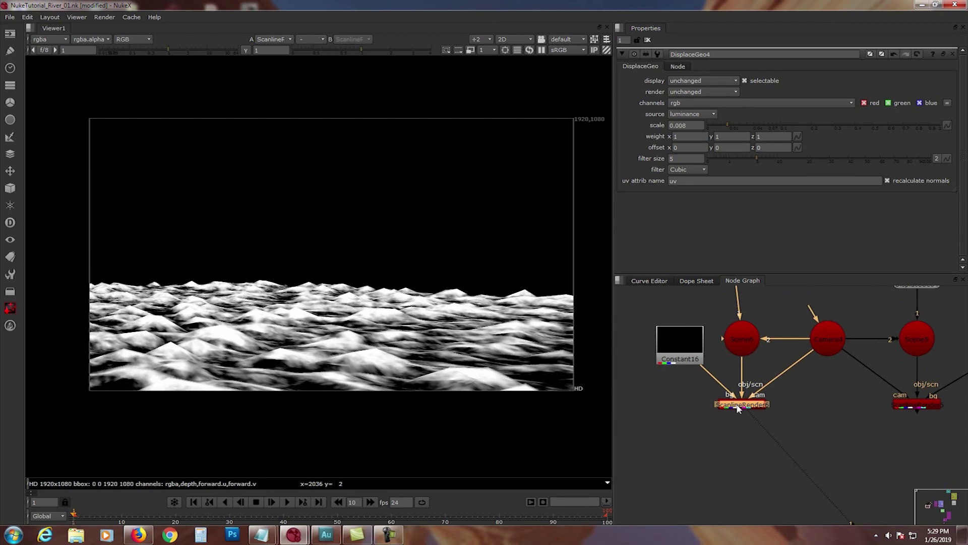
pyautogui.press('Tab')
pyautogui.write('shuffle')
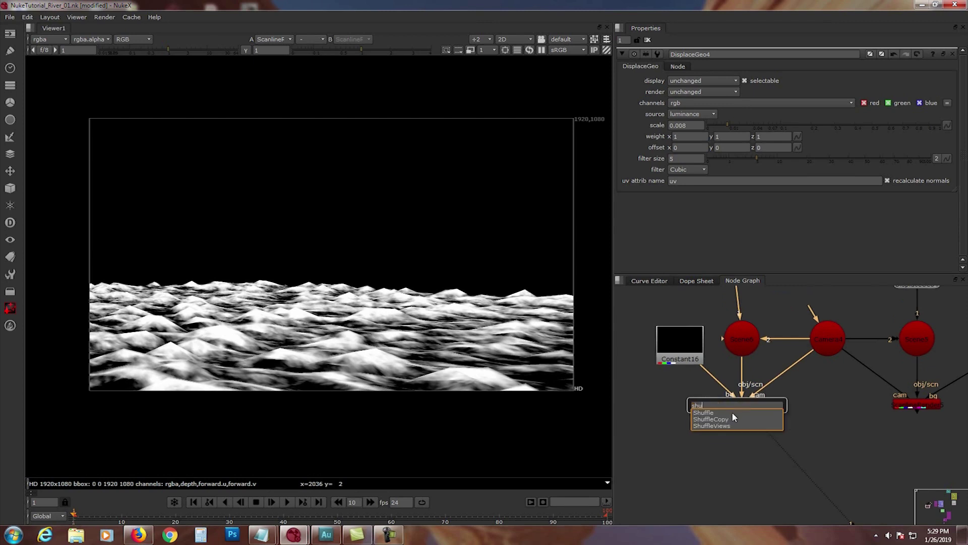
pyautogui.press('Return')
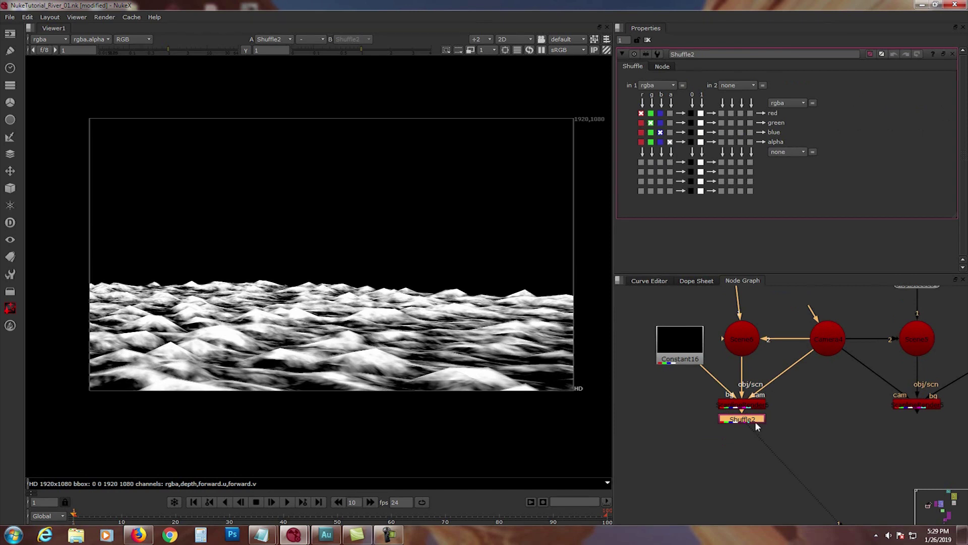
pyautogui.moveTo(755, 422); pyautogui.dragTo(754, 427)
pyautogui.click(669, 113)
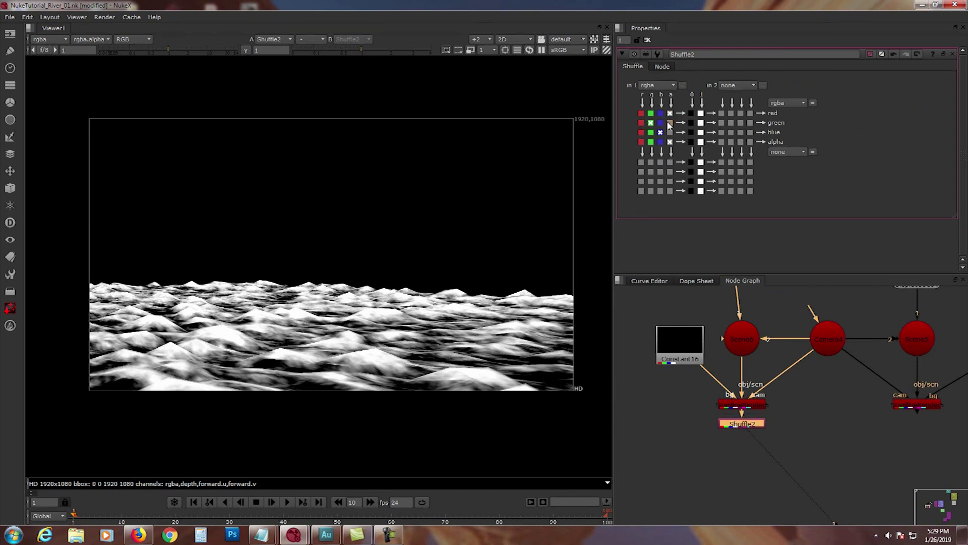
pyautogui.click(669, 123)
pyautogui.click(669, 132)
# - Add a Grade after the Shuffle, with channels set to rgba and white clamp enabled
pyautogui.press('Tab')
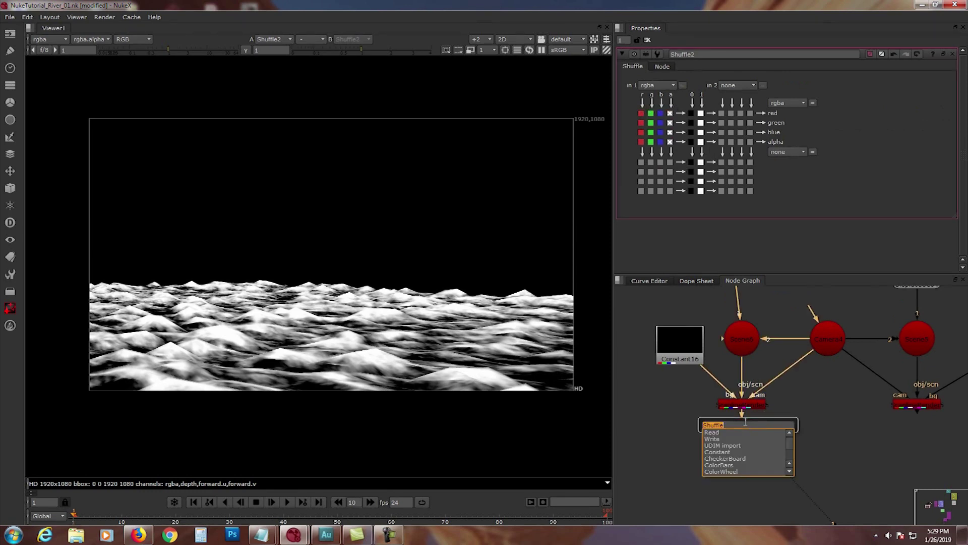
pyautogui.write('griad')
pyautogui.press('Return')
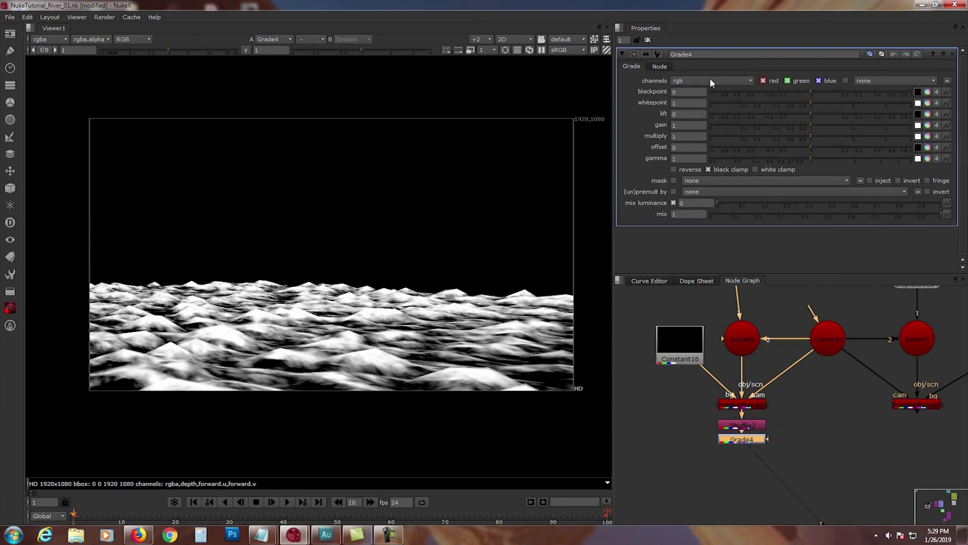
pyautogui.click(711, 80)
pyautogui.click(695, 118)
pyautogui.click(756, 170)
# - Set the new Grade's blackpoint to 0.105 and its whitepoint to 0.87
pyautogui.moveTo(811, 90); pyautogui.dragTo(823, 90)
pyautogui.moveTo(833, 93); pyautogui.dragTo(843, 93)
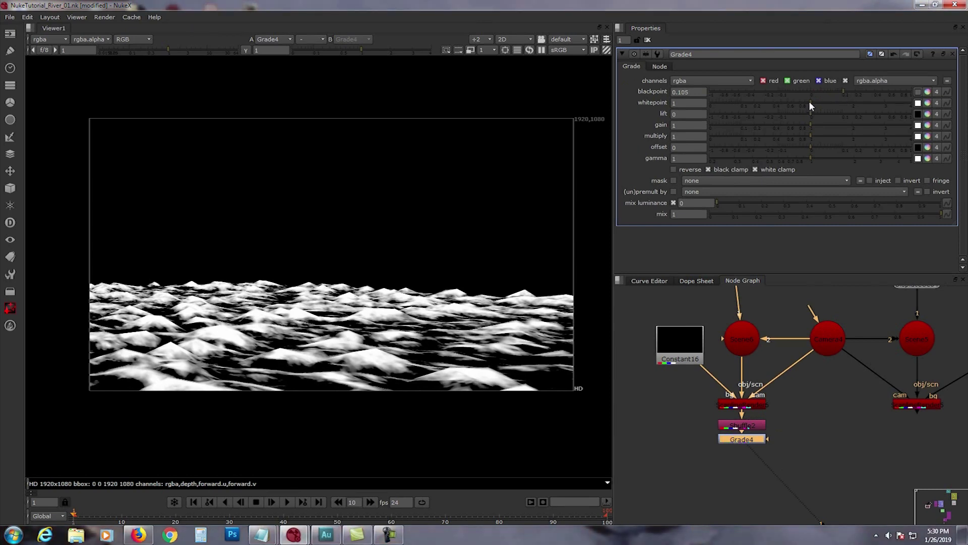
pyautogui.click(809, 101)
pyautogui.moveTo(807, 103); pyautogui.dragTo(805, 105)
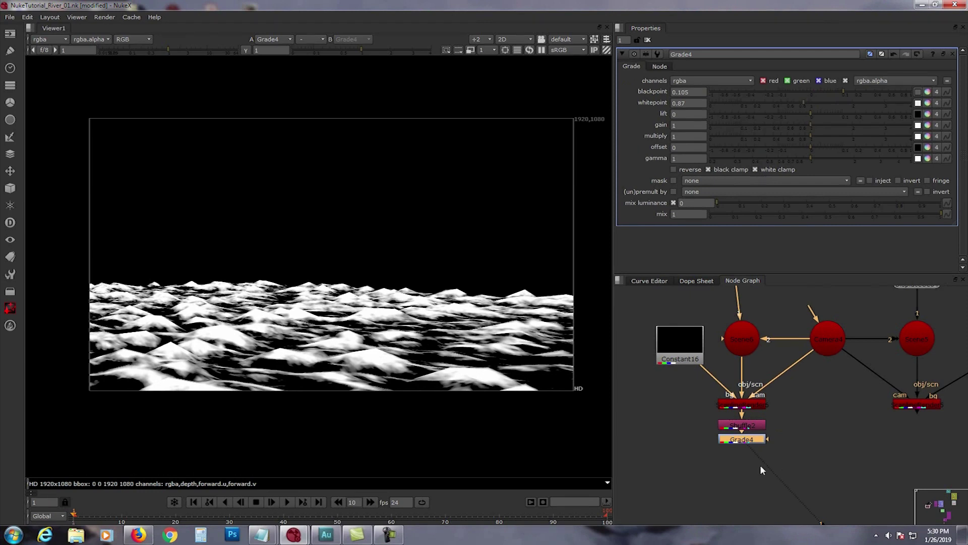
# - Add a Merge below the original ScanlineRender, with its A input connected to the new Grade
pyautogui.moveTo(905, 439); pyautogui.dragTo(849, 422, button='middle')
pyautogui.moveTo(853, 388); pyautogui.dragTo(857, 379)
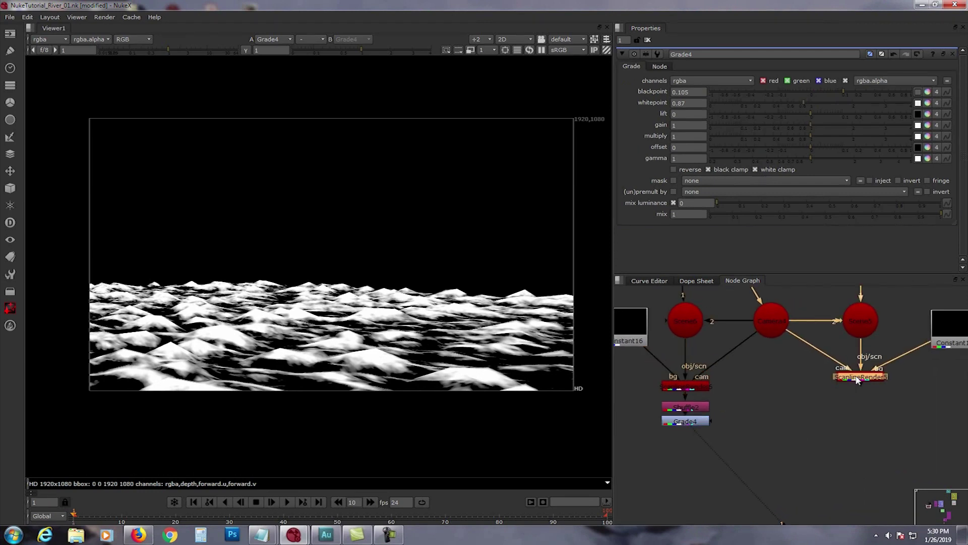
pyautogui.press('1')
pyautogui.moveTo(834, 398); pyautogui.dragTo(861, 377, button='middle')
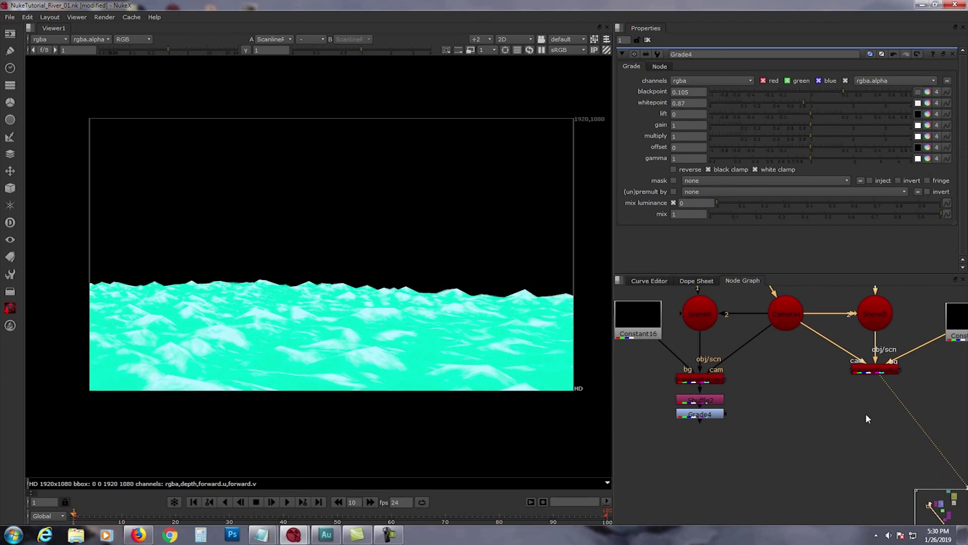
pyautogui.press('m')
pyautogui.moveTo(833, 413); pyautogui.dragTo(721, 413)
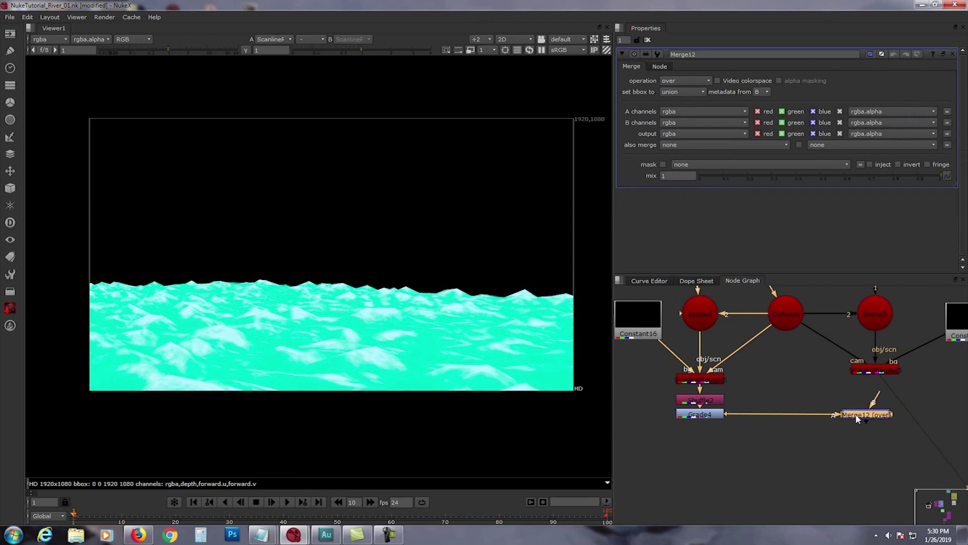
# - Set the Merge operation to plus, connect its B input to the original ScanlineRender, and align it beneath that node
pyautogui.click(682, 81)
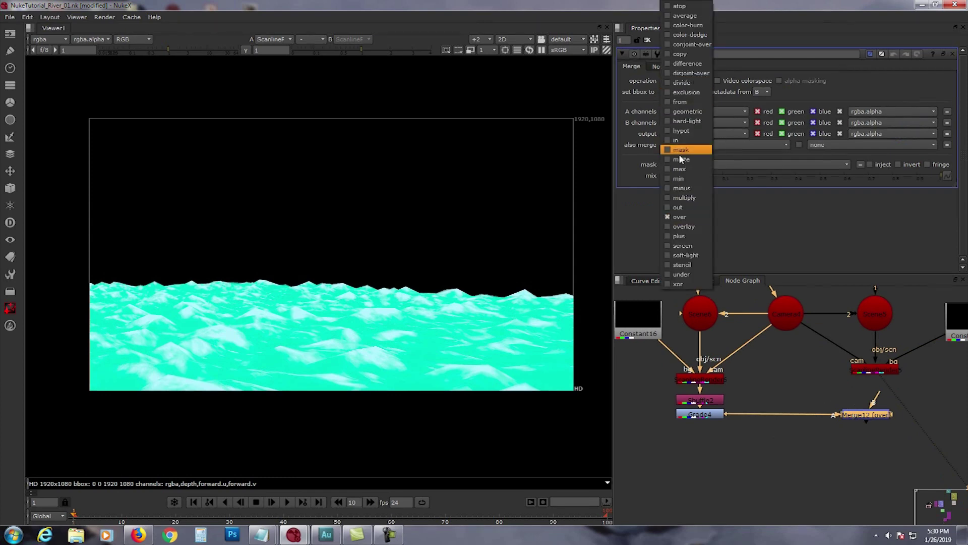
pyautogui.click(679, 235)
pyautogui.click(711, 414)
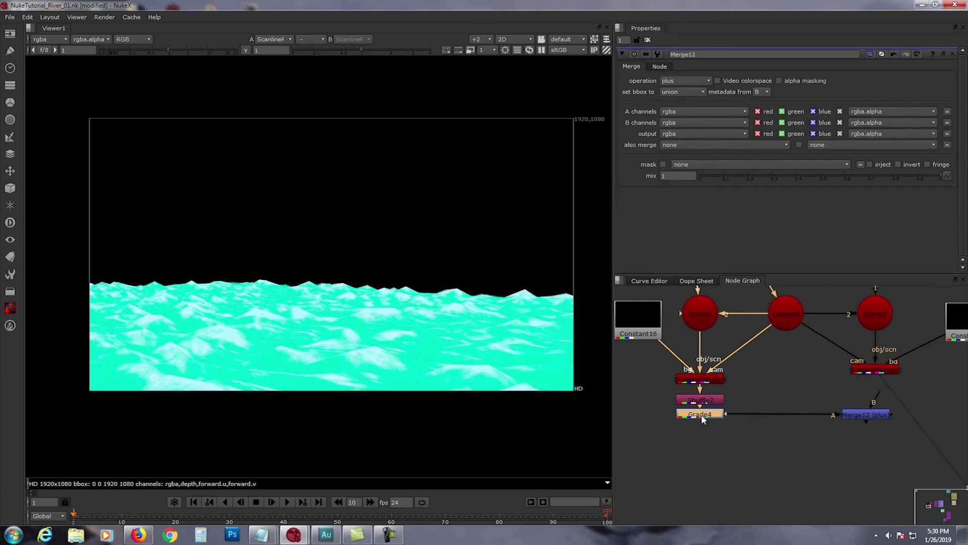
pyautogui.press('1')
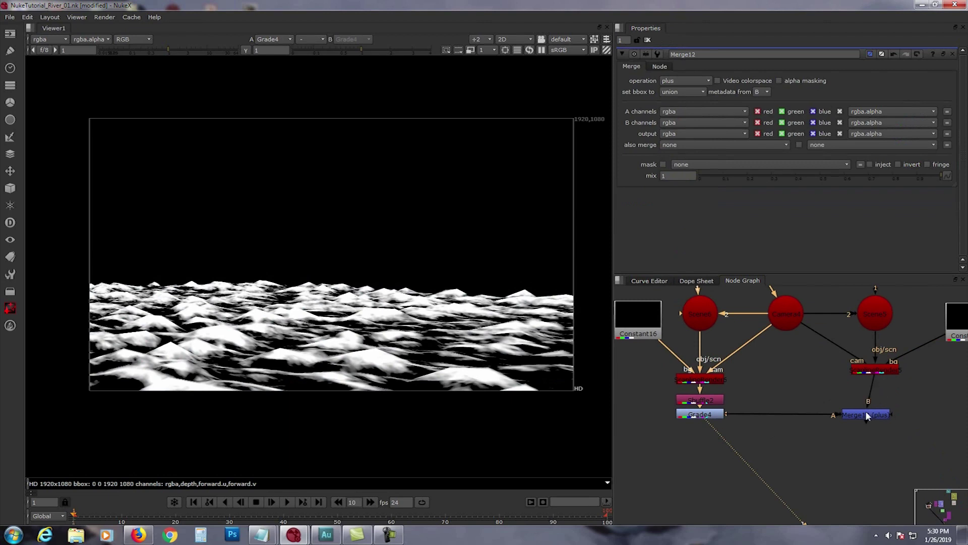
pyautogui.moveTo(866, 415); pyautogui.dragTo(879, 414)
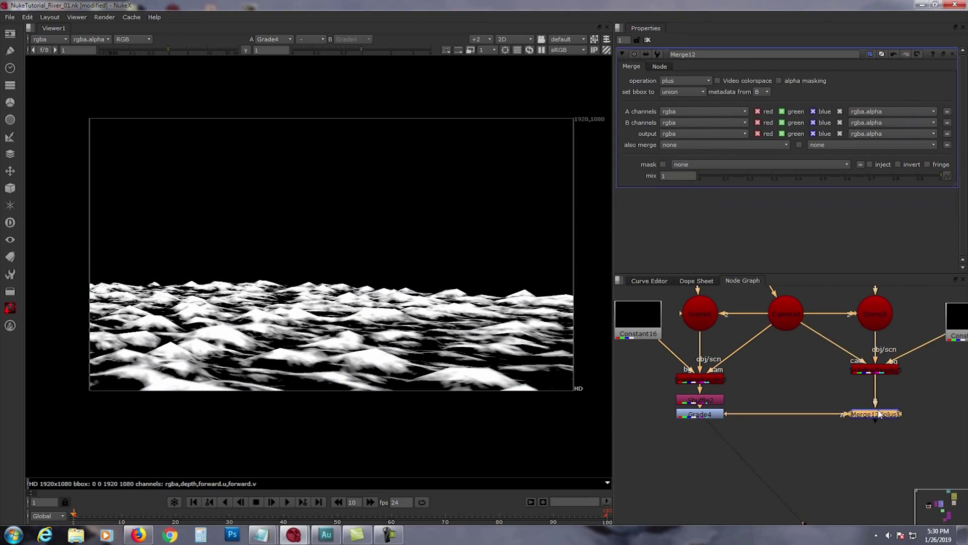
# - Compare the Merge output with the original ScanlineRender output in the viewer
pyautogui.press('1')
pyautogui.click(878, 371)
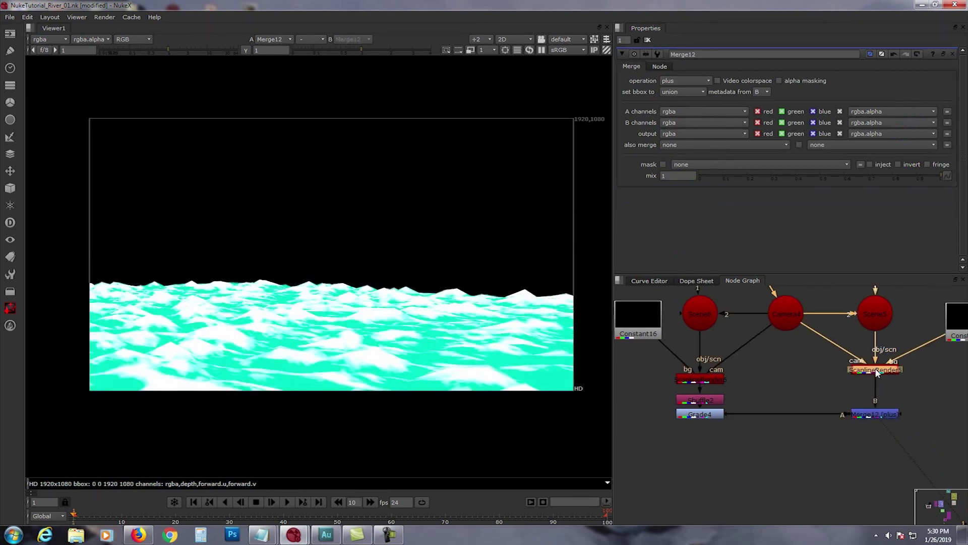
pyautogui.press('1')
pyautogui.moveTo(875, 376); pyautogui.dragTo(821, 358, button='middle')
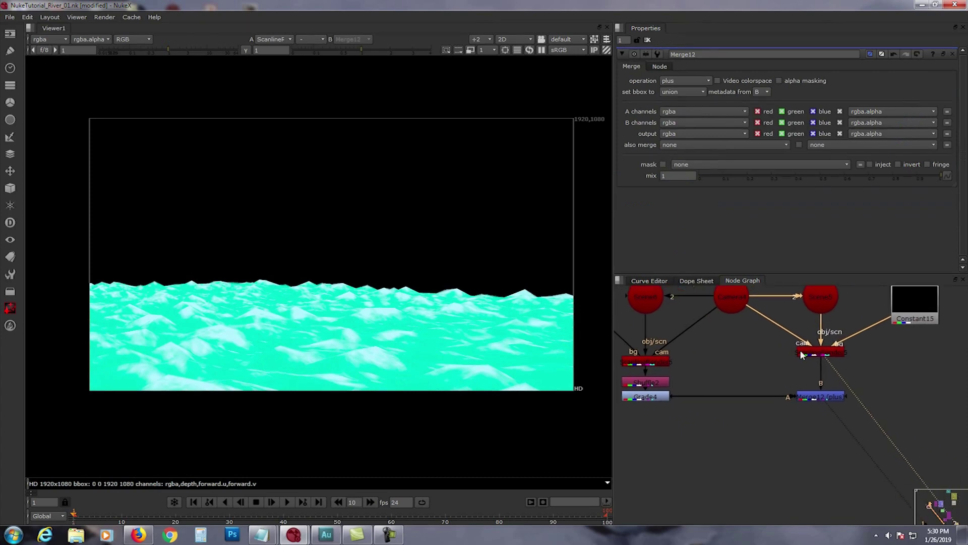
pyautogui.press('1')
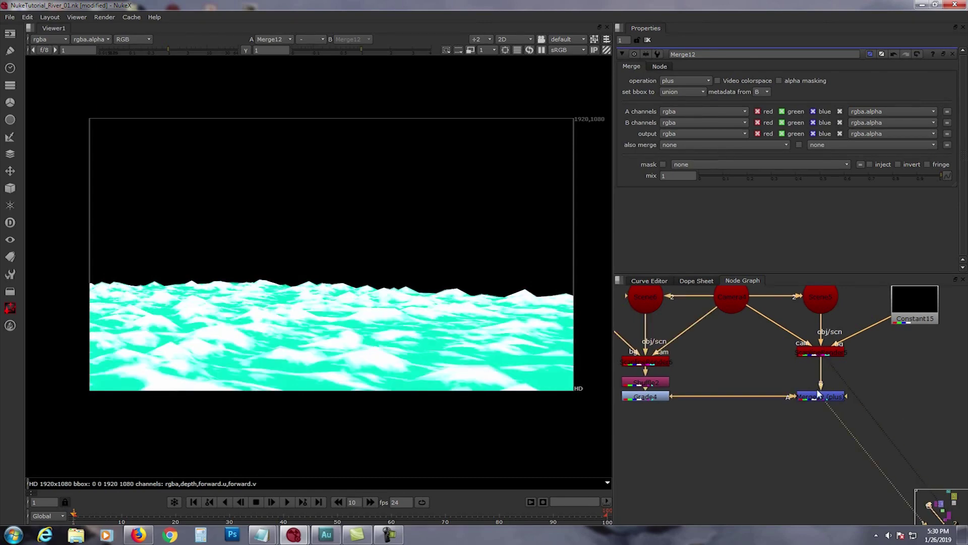
# - Lower the Merge's mix to 0.48
pyautogui.click(820, 398)
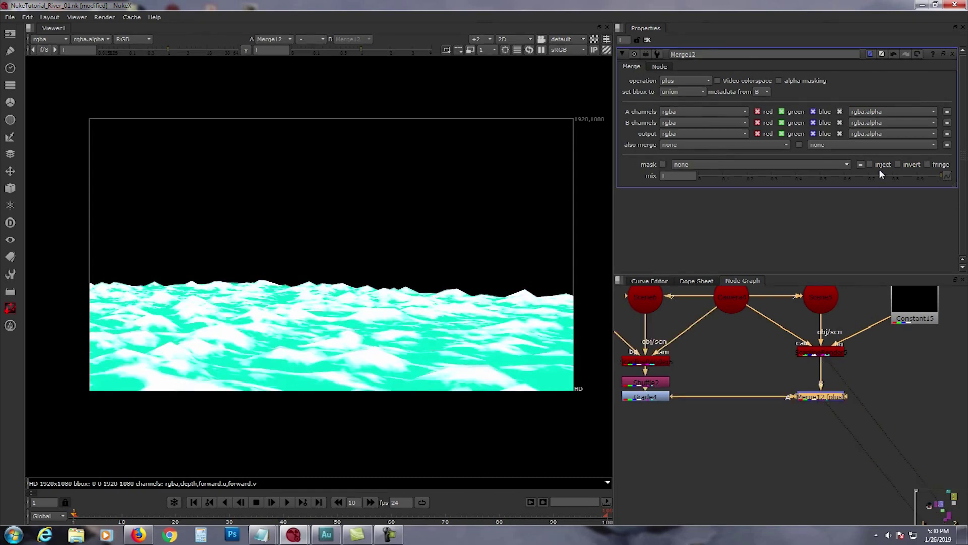
pyautogui.moveTo(879, 175); pyautogui.dragTo(835, 179)
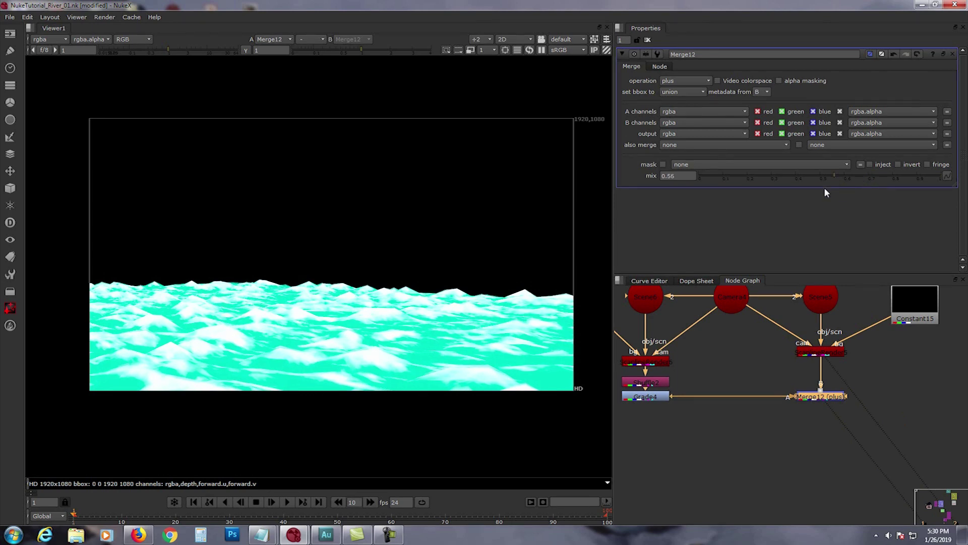
pyautogui.moveTo(829, 176); pyautogui.dragTo(826, 175)
pyautogui.click(819, 177)
pyautogui.moveTo(800, 432); pyautogui.dragTo(747, 434, button='middle')
pyautogui.scroll(-2, 810, 386)
pyautogui.moveTo(809, 391); pyautogui.dragTo(796, 425, button='middle')
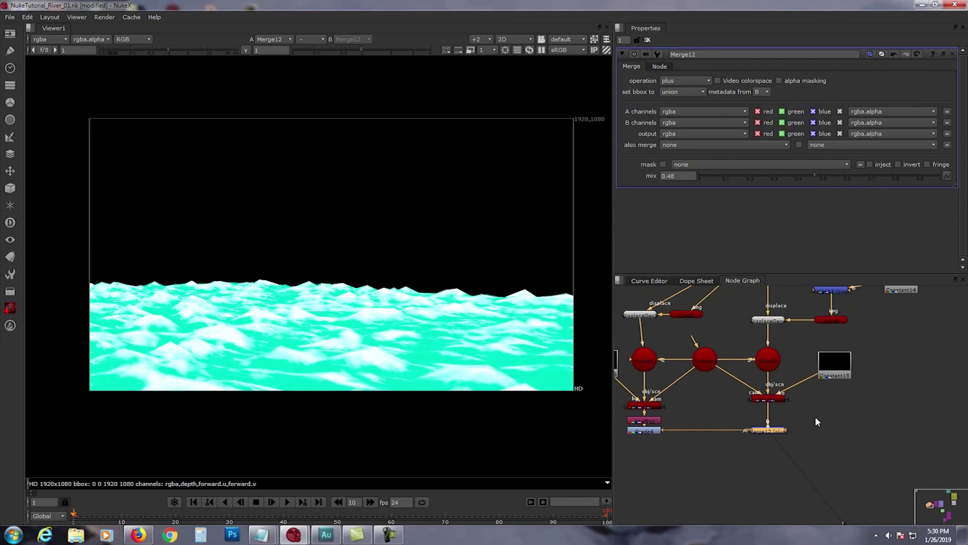
# - Examine the WHITE WAVES and BLUE WAVES node groups against the new wave branch in the node graph
pyautogui.scroll(-3, 802, 418)
pyautogui.moveTo(790, 424); pyautogui.dragTo(772, 418, button='middle')
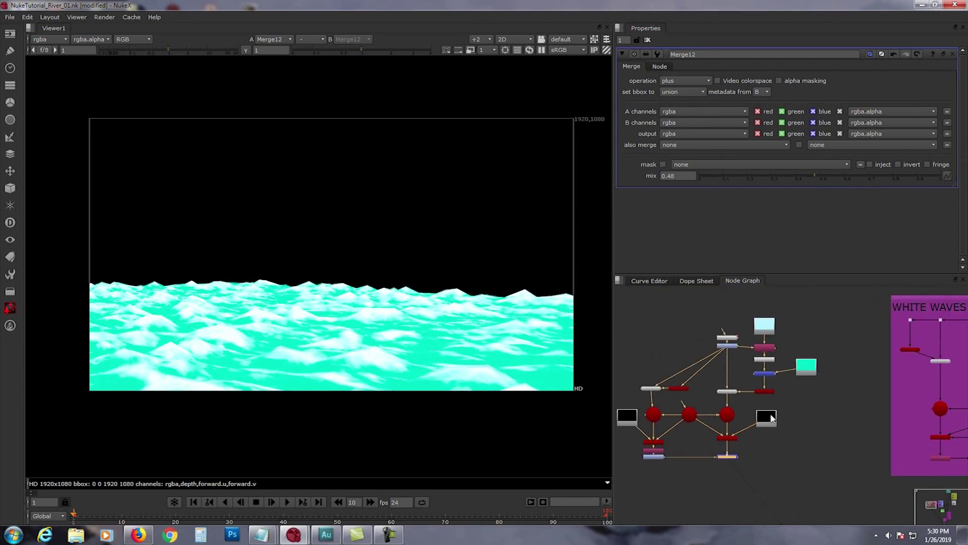
pyautogui.scroll(5, 730, 363)
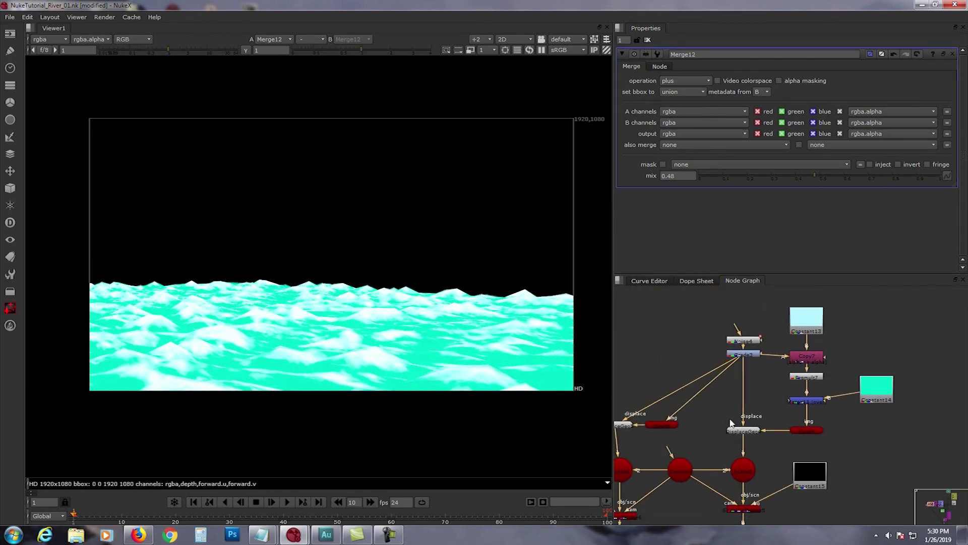
pyautogui.moveTo(767, 423); pyautogui.dragTo(689, 417, button='middle')
pyautogui.scroll(-3, 689, 417)
pyautogui.moveTo(949, 369); pyautogui.dragTo(741, 391, button='middle')
pyautogui.moveTo(863, 384)
pyautogui.mouseDown(button='middle')
pyautogui.moveTo(778, 402)
pyautogui.moveTo(716, 394)
pyautogui.moveTo(726, 404)
pyautogui.moveTo(753, 384)
pyautogui.mouseUp(button='middle')
pyautogui.scroll(1, 744, 395)
pyautogui.scroll(1, 748, 349)
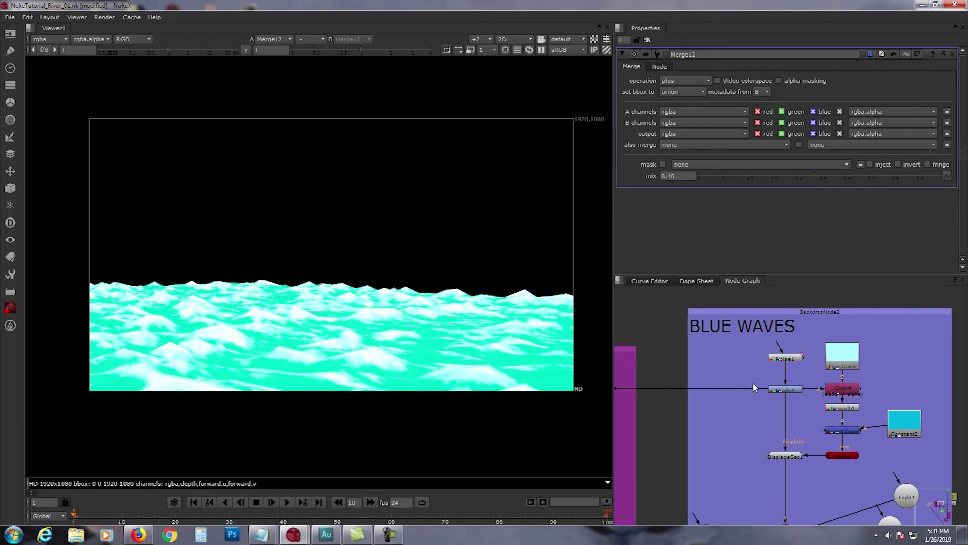
pyautogui.moveTo(739, 449)
pyautogui.mouseDown(button='middle')
pyautogui.moveTo(754, 413)
pyautogui.moveTo(797, 373)
pyautogui.mouseUp(button='middle')
pyautogui.moveTo(726, 432)
pyautogui.mouseDown(button='middle')
pyautogui.moveTo(774, 389)
pyautogui.moveTo(852, 364)
pyautogui.mouseUp(button='middle')
pyautogui.moveTo(703, 411); pyautogui.dragTo(888, 366, button='middle')
pyautogui.scroll(-1, 888, 366)
pyautogui.moveTo(753, 371); pyautogui.dragTo(912, 386, button='middle')
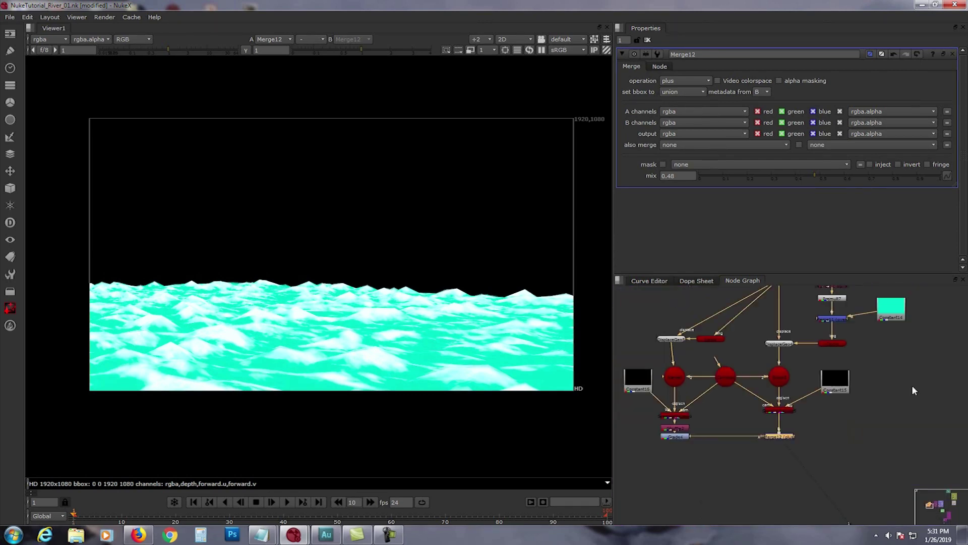
pyautogui.moveTo(812, 407); pyautogui.dragTo(824, 390, button='middle')
pyautogui.scroll(-1, 853, 433)
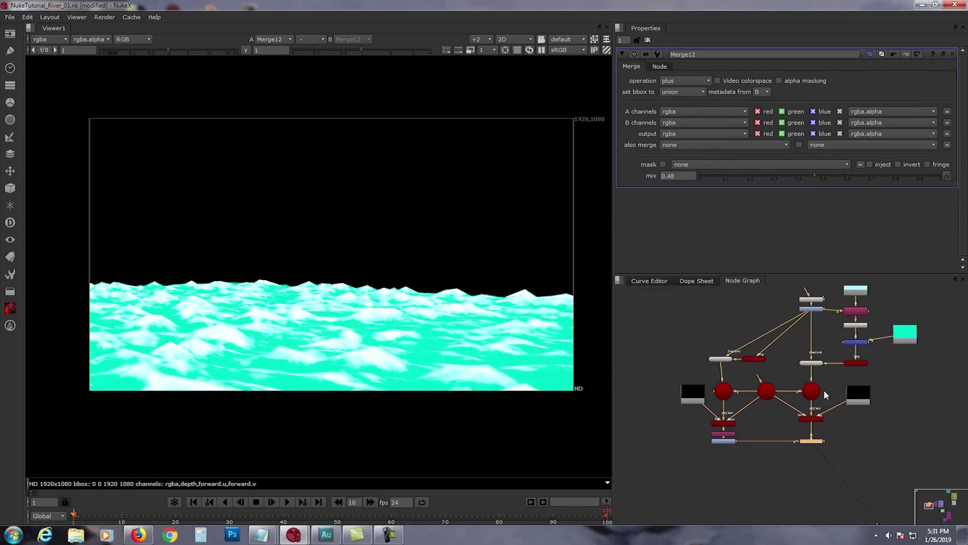
# - Add a Light node beside the original render's Scene, and shift the black Constant and the Camera to make room
pyautogui.click(858, 397)
pyautogui.scroll(2, 834, 425)
pyautogui.click(889, 371)
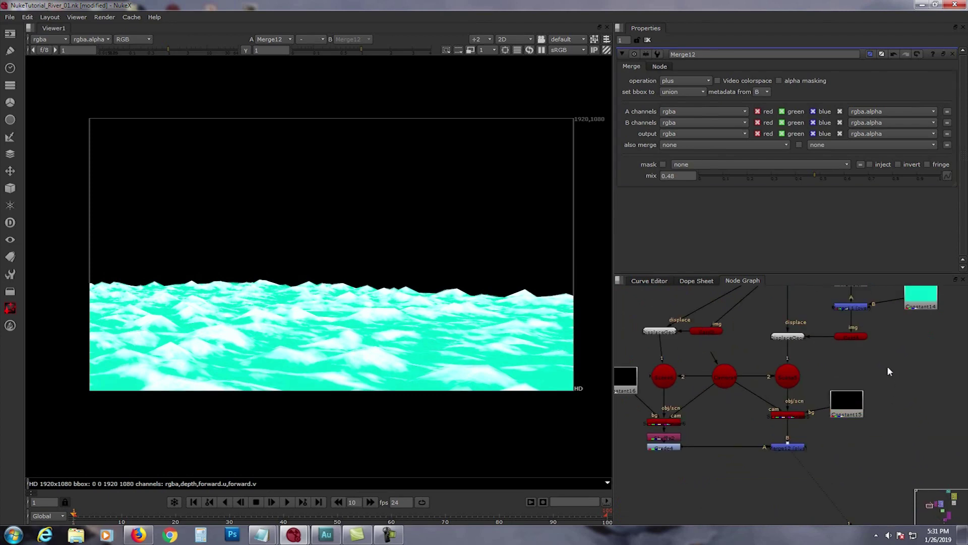
pyautogui.press('Tab')
pyautogui.write('ligh')
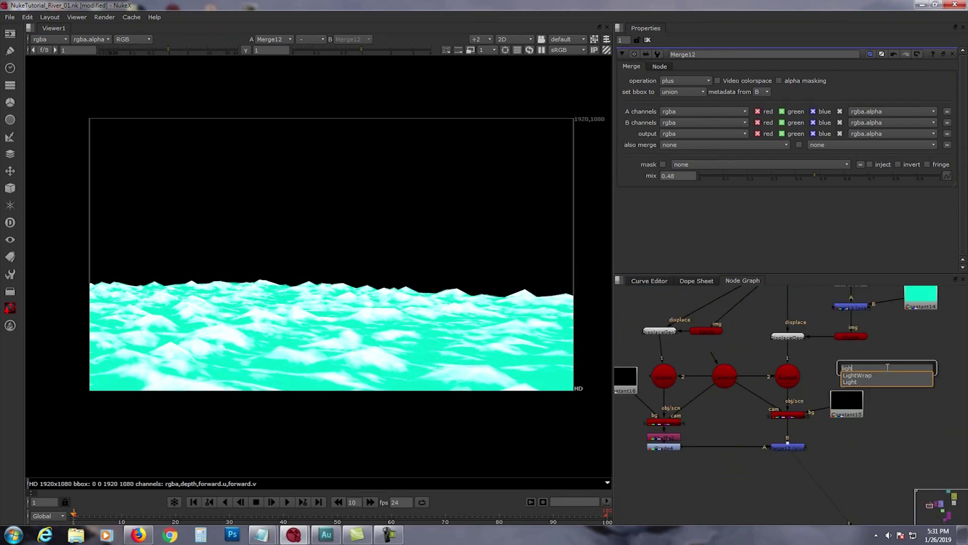
pyautogui.click(852, 382)
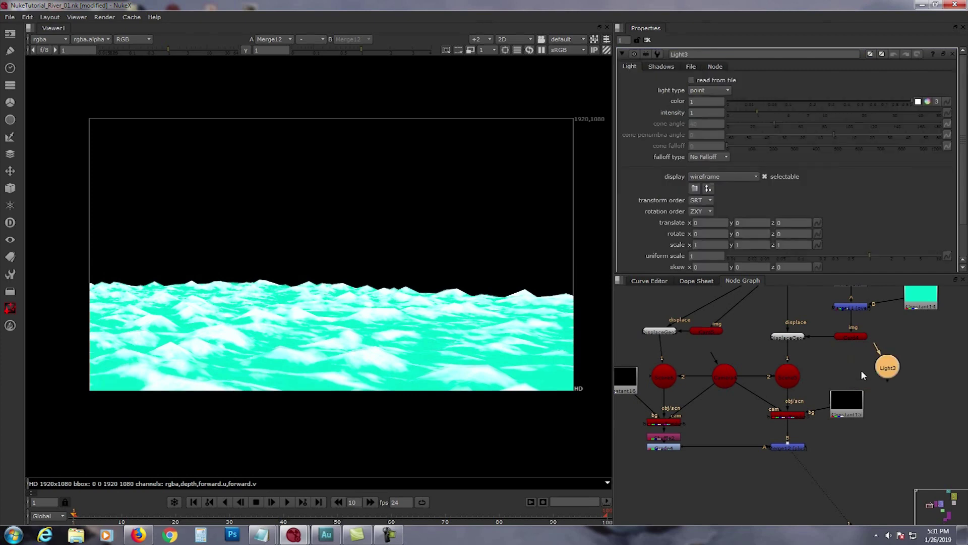
pyautogui.moveTo(846, 413); pyautogui.dragTo(846, 425)
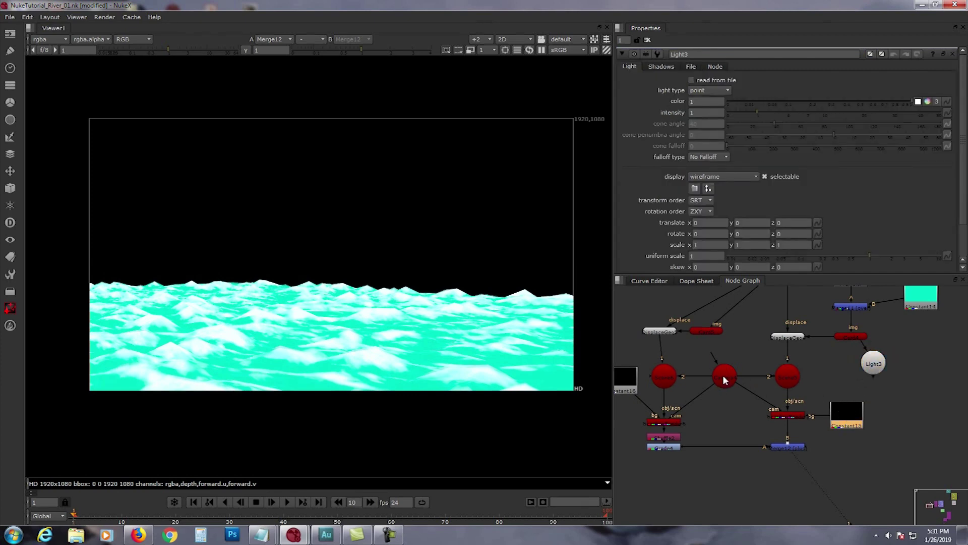
pyautogui.moveTo(724, 379); pyautogui.dragTo(726, 392)
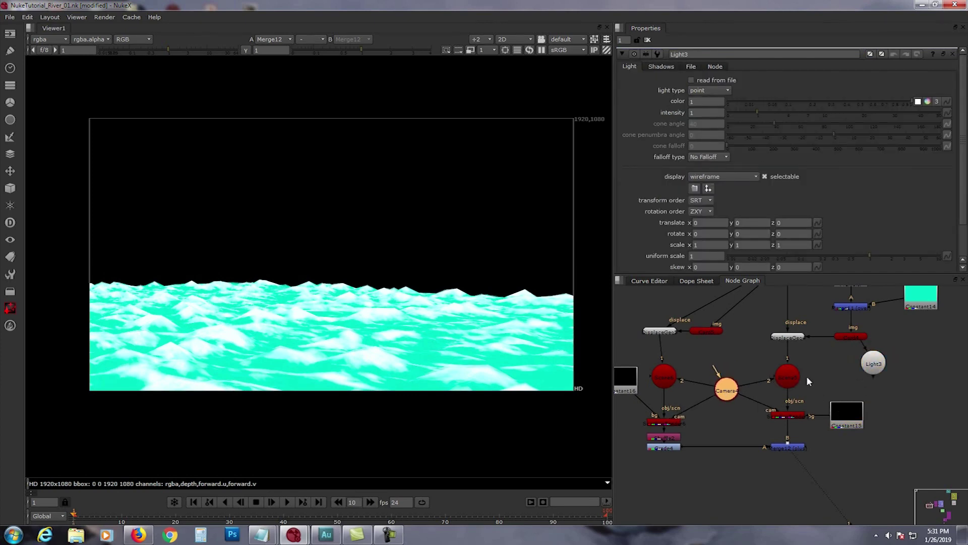
# - Connect the new Light to the Scene feeding the original ScanlineRender
pyautogui.scroll(2, 832, 373)
pyautogui.moveTo(746, 375); pyautogui.dragTo(742, 396, button='middle')
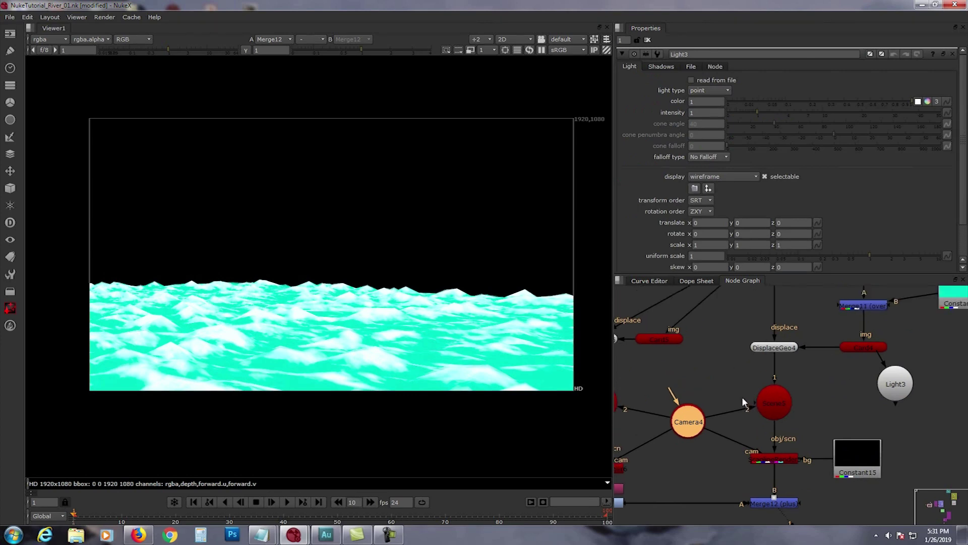
pyautogui.moveTo(753, 396); pyautogui.dragTo(816, 381)
pyautogui.moveTo(755, 404); pyautogui.dragTo(894, 385)
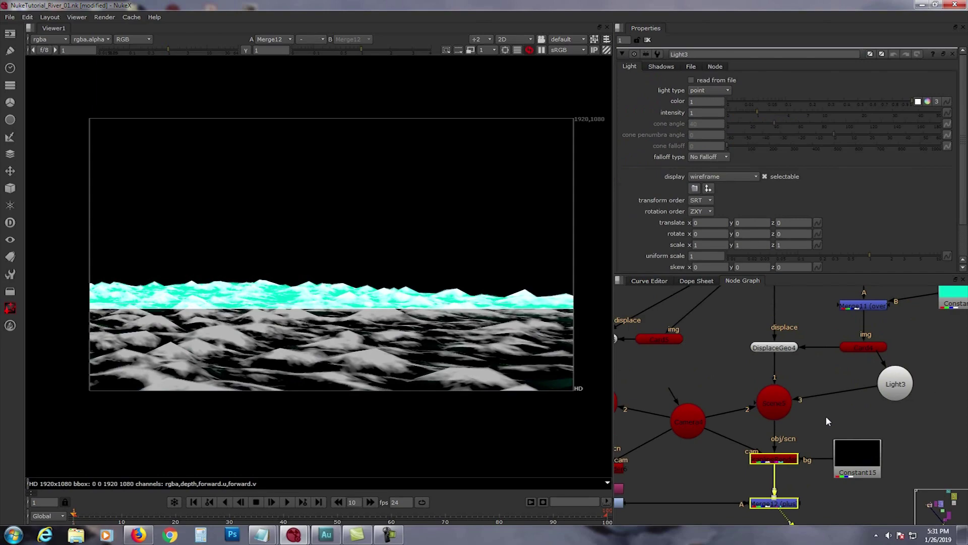
pyautogui.click(825, 416)
# - View the Scene in 3D and move the Light above the card's far corner, to about x -0.549, y 0.369, z -0.402
pyautogui.click(767, 400)
pyautogui.press('1')
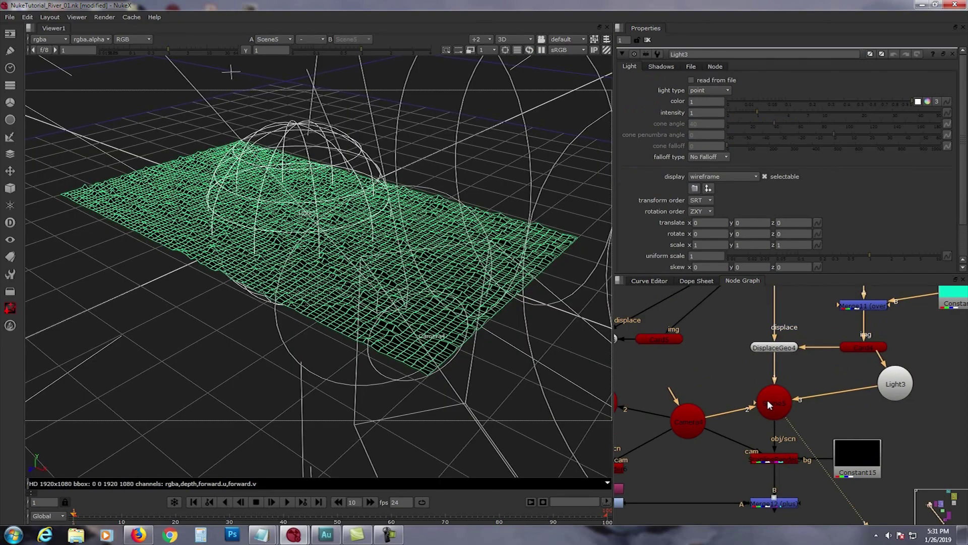
pyautogui.keyDown('ctrl'); pyautogui.moveTo(428, 302); pyautogui.dragTo(388, 312); pyautogui.keyUp('ctrl')
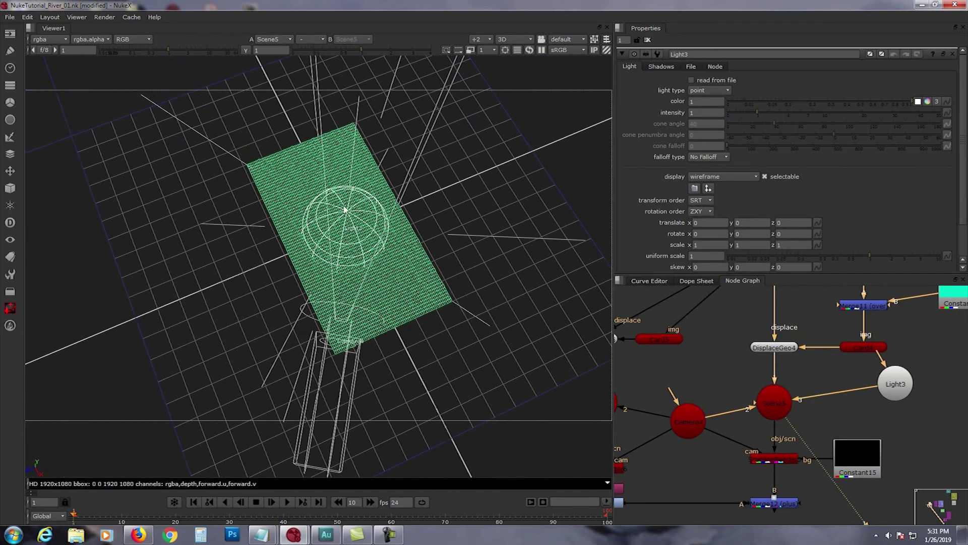
pyautogui.click(897, 389)
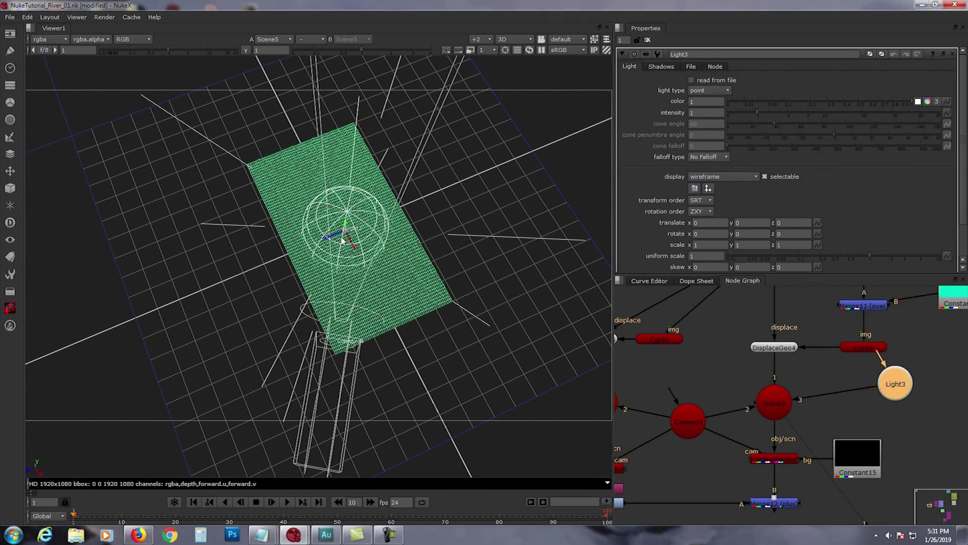
pyautogui.moveTo(337, 237)
pyautogui.mouseDown()
pyautogui.moveTo(445, 201)
pyautogui.moveTo(404, 126)
pyautogui.moveTo(365, 106)
pyautogui.mouseUp()
pyautogui.keyDown('ctrl'); pyautogui.moveTo(411, 187); pyautogui.dragTo(343, 108); pyautogui.keyUp('ctrl')
pyautogui.keyDown('ctrl'); pyautogui.moveTo(458, 232); pyautogui.dragTo(434, 262); pyautogui.keyUp('ctrl')
pyautogui.scroll(3, 434, 259)
pyautogui.moveTo(434, 259); pyautogui.dragTo(386, 294, button='middle')
pyautogui.keyDown('ctrl'); pyautogui.moveTo(386, 295); pyautogui.dragTo(409, 275); pyautogui.keyUp('ctrl')
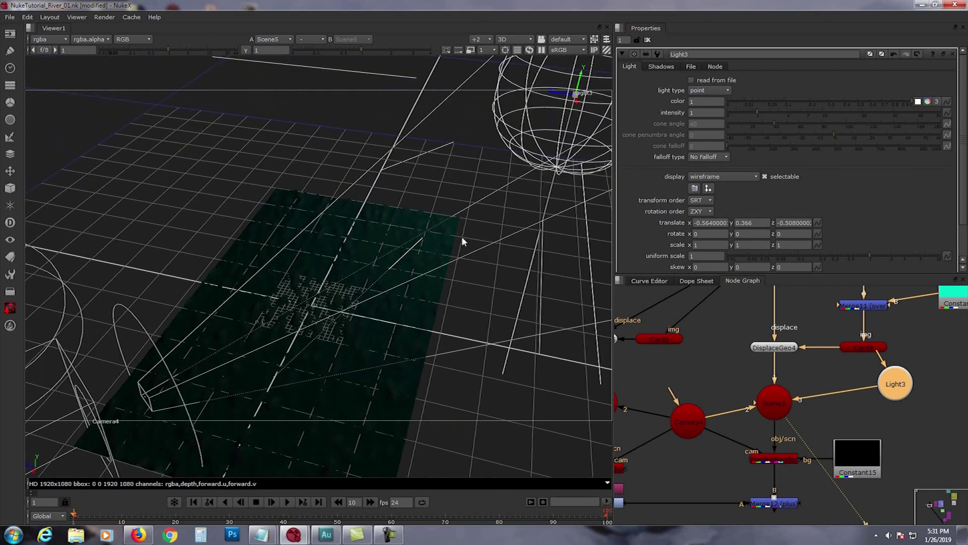
pyautogui.keyDown('ctrl'); pyautogui.moveTo(461, 241); pyautogui.dragTo(475, 209); pyautogui.keyUp('ctrl')
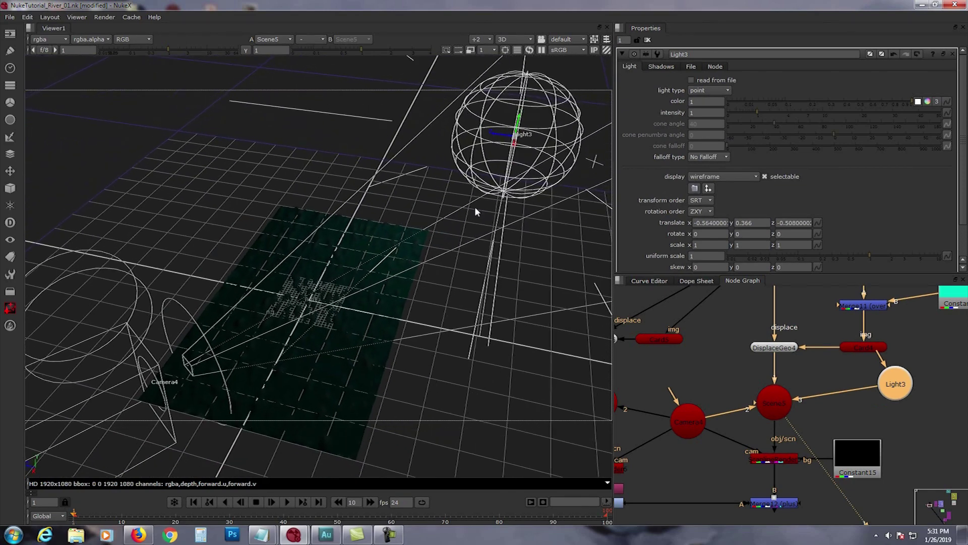
pyautogui.moveTo(494, 134); pyautogui.dragTo(510, 304)
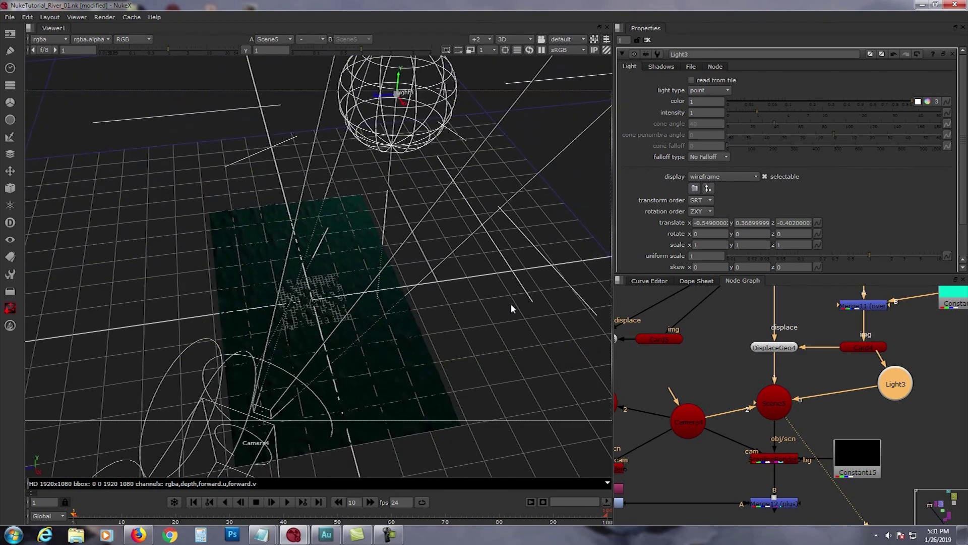
# - Set the Light's intensity to 15
pyautogui.doubleClick(691, 113)
pyautogui.press('Return')
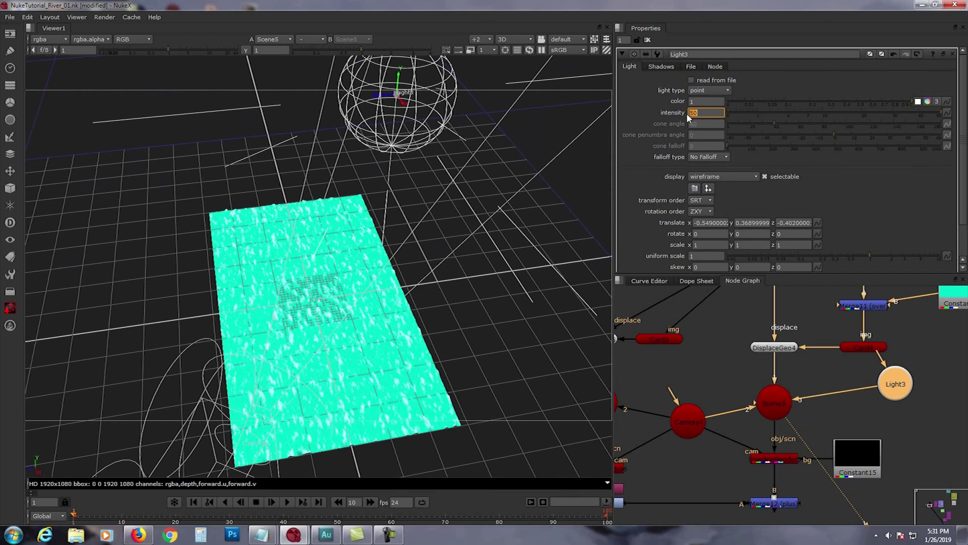
pyautogui.write('20')
pyautogui.press('Return')
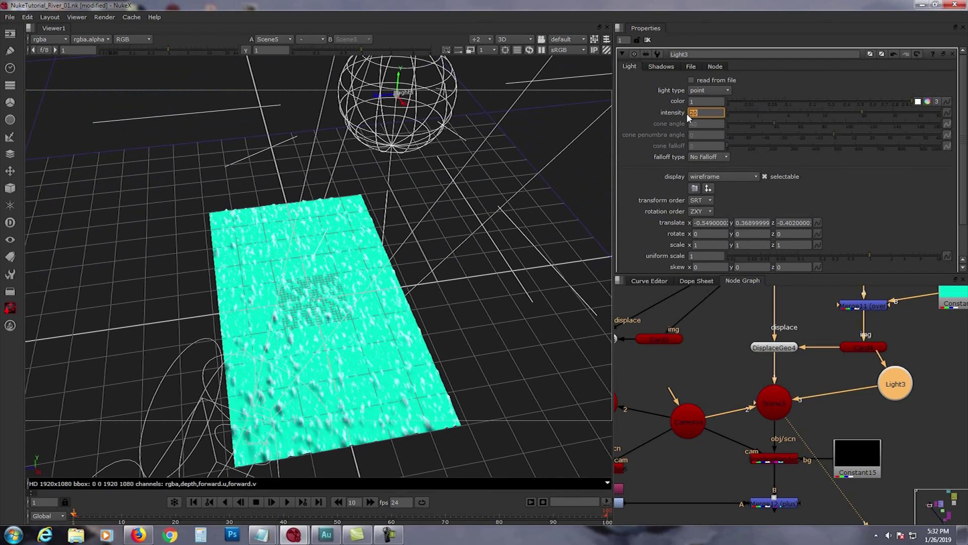
pyautogui.write('15')
pyautogui.press('Return')
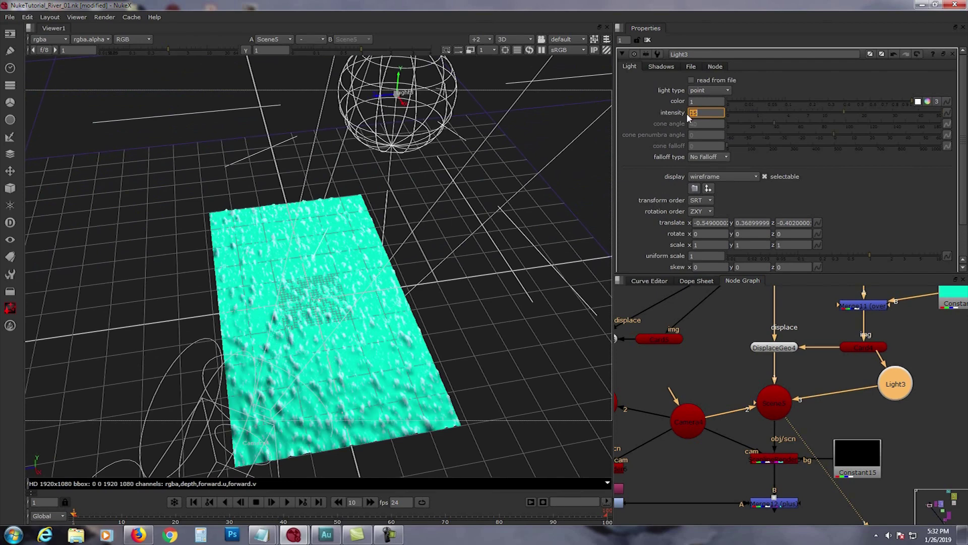
# - Lower the Light to about y 0.325 above the displaced card
pyautogui.keyDown('ctrl'); pyautogui.moveTo(316, 355); pyautogui.dragTo(384, 263); pyautogui.keyUp('ctrl')
pyautogui.moveTo(309, 168); pyautogui.dragTo(310, 183)
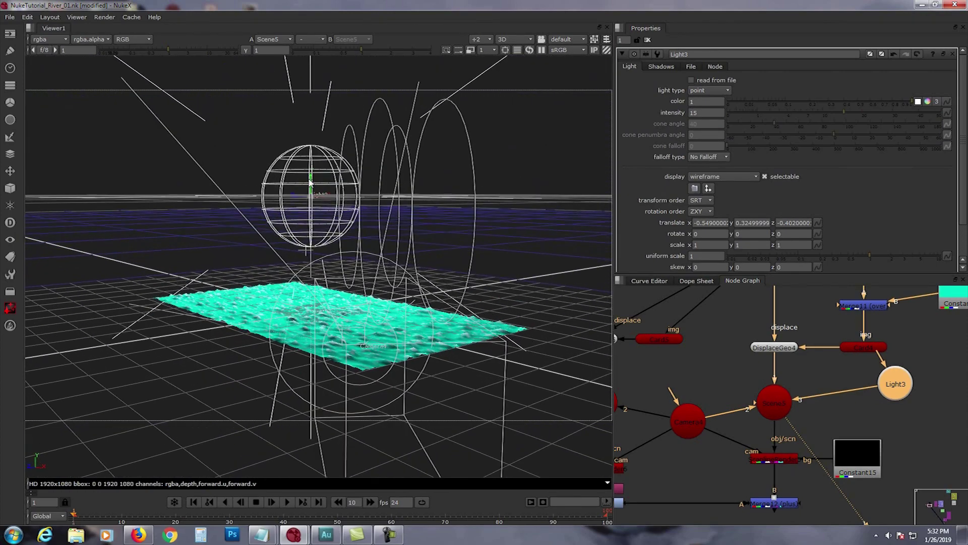
pyautogui.moveTo(848, 418); pyautogui.dragTo(817, 392, button='middle')
pyautogui.keyDown('ctrl'); pyautogui.moveTo(505, 293); pyautogui.dragTo(373, 353); pyautogui.keyUp('ctrl')
# - Duplicate the Light node, connect the copy to the same Scene, and open the copy's properties
pyautogui.moveTo(873, 357); pyautogui.dragTo(887, 341)
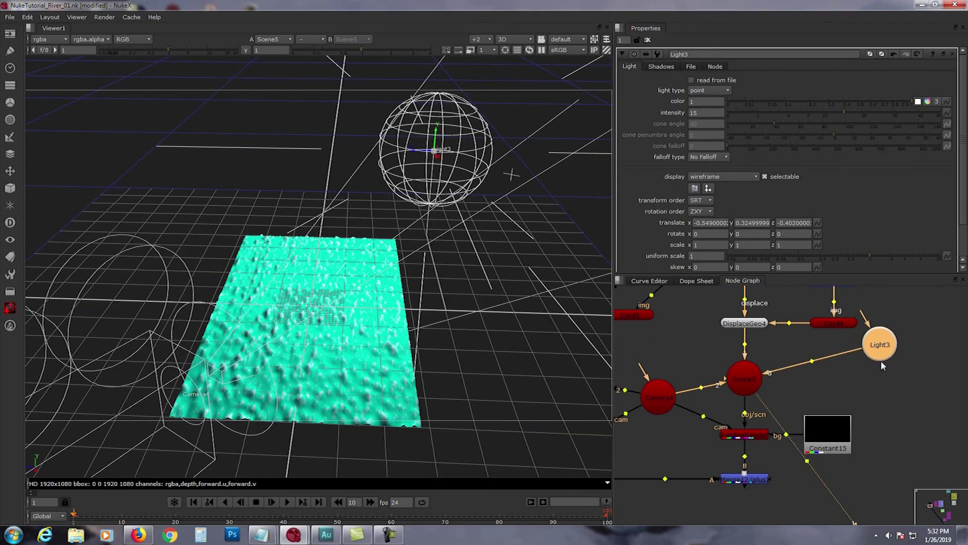
pyautogui.hotkey('ctrl', 'c')
pyautogui.hotkey('ctrl', 'v')
pyautogui.moveTo(725, 376); pyautogui.dragTo(893, 396)
pyautogui.doubleClick(893, 392)
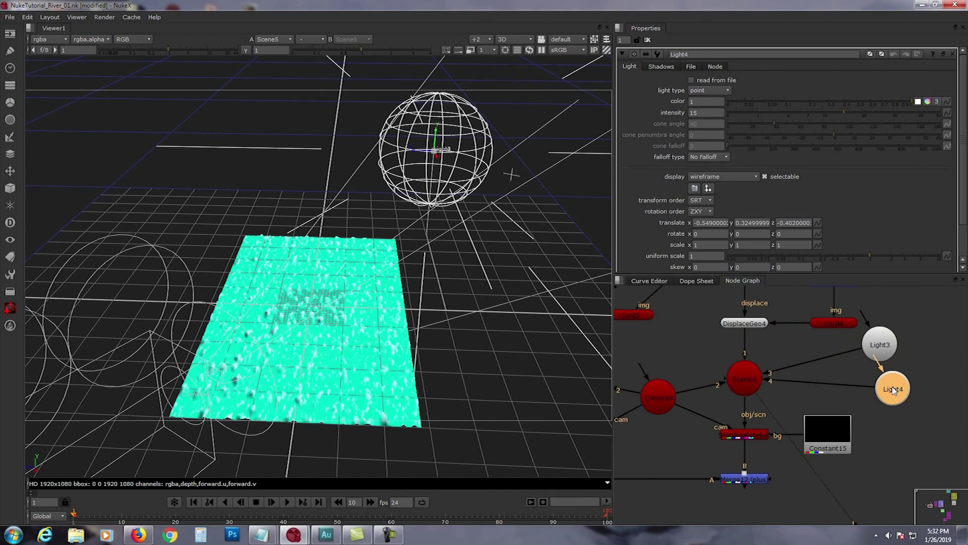
# - Move the duplicate light to the opposite side of the card, at about x 0.464, y 0.325, z 0.477
pyautogui.keyDown('ctrl'); pyautogui.moveTo(465, 255); pyautogui.dragTo(428, 224); pyautogui.keyUp('ctrl')
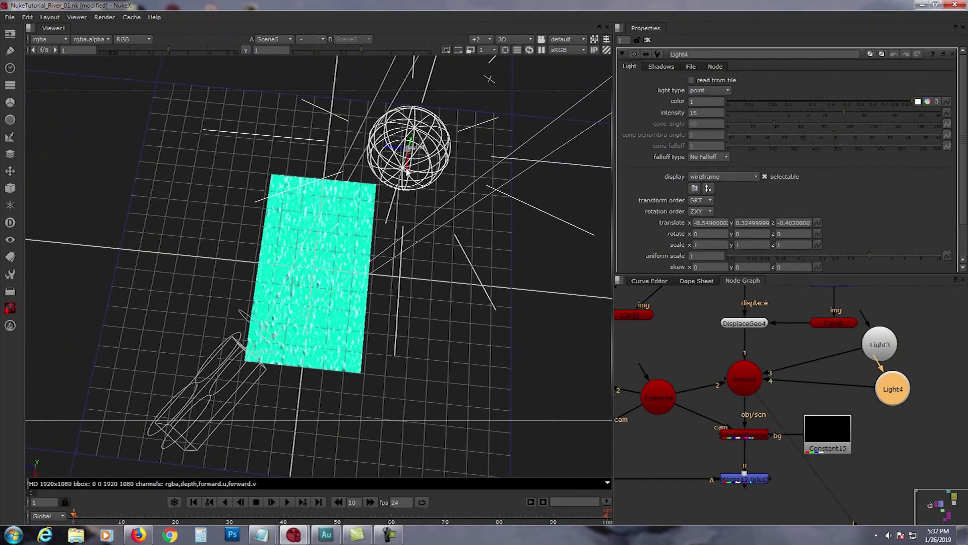
pyautogui.moveTo(393, 153); pyautogui.dragTo(223, 304)
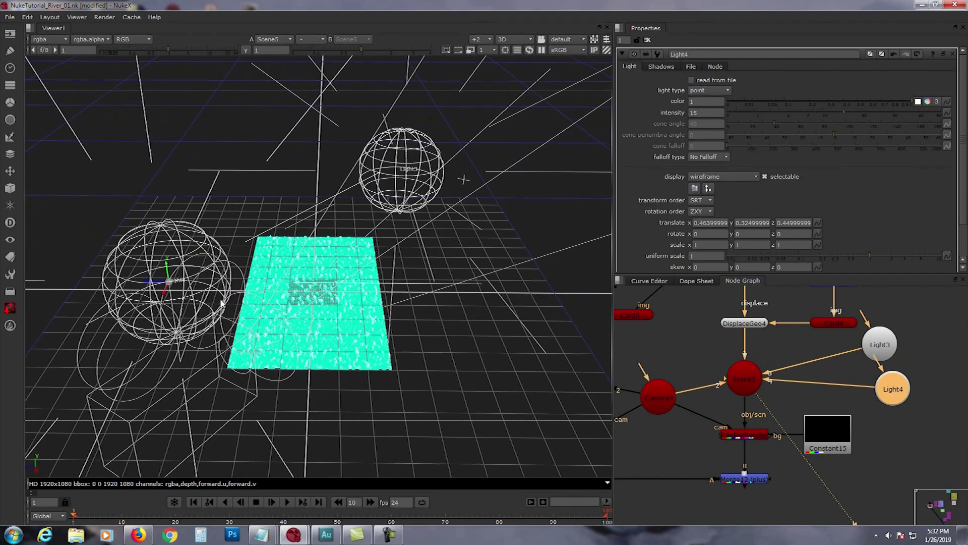
pyautogui.moveTo(162, 285); pyautogui.dragTo(152, 283)
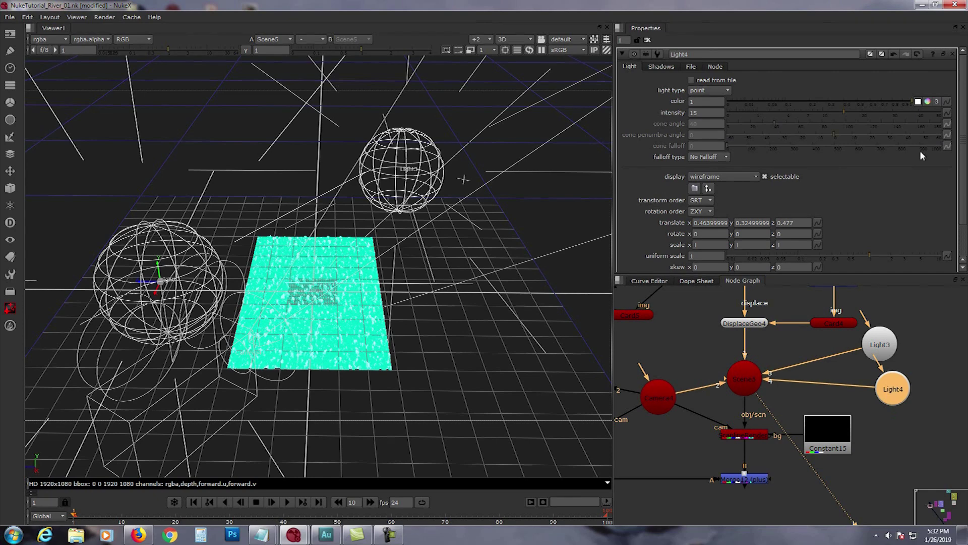
# - Tint the duplicate light's color light blue using the color wheel
pyautogui.click(928, 102)
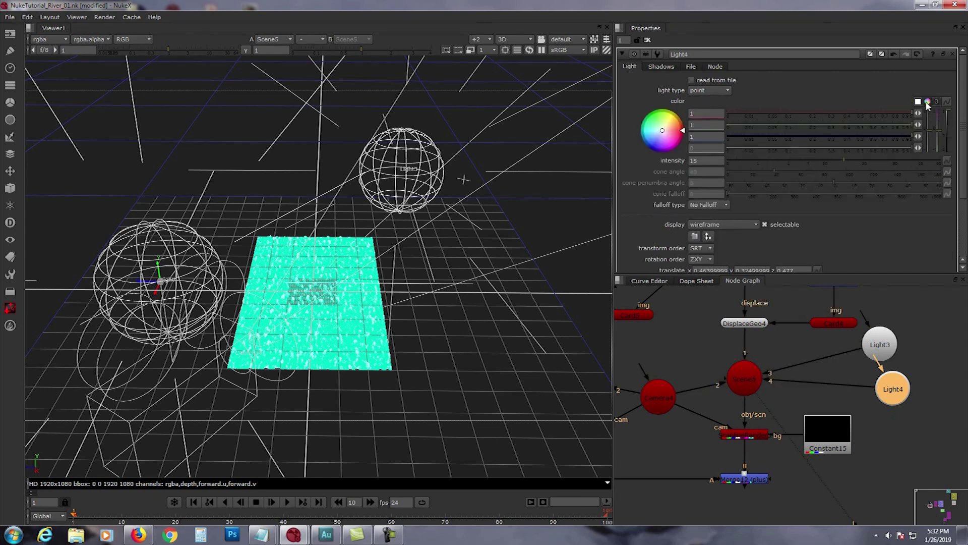
pyautogui.moveTo(658, 140); pyautogui.dragTo(547, 165)
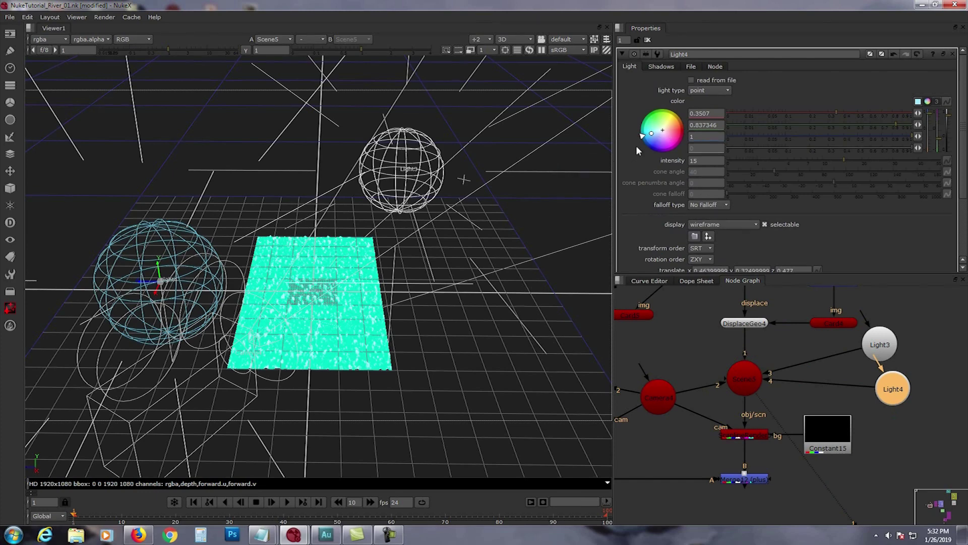
pyautogui.moveTo(636, 146); pyautogui.dragTo(640, 137)
# - Tint the original light a warm yellow-orange, with color about red 1, green 0.75, blue 0.234
pyautogui.moveTo(885, 346); pyautogui.dragTo(893, 340)
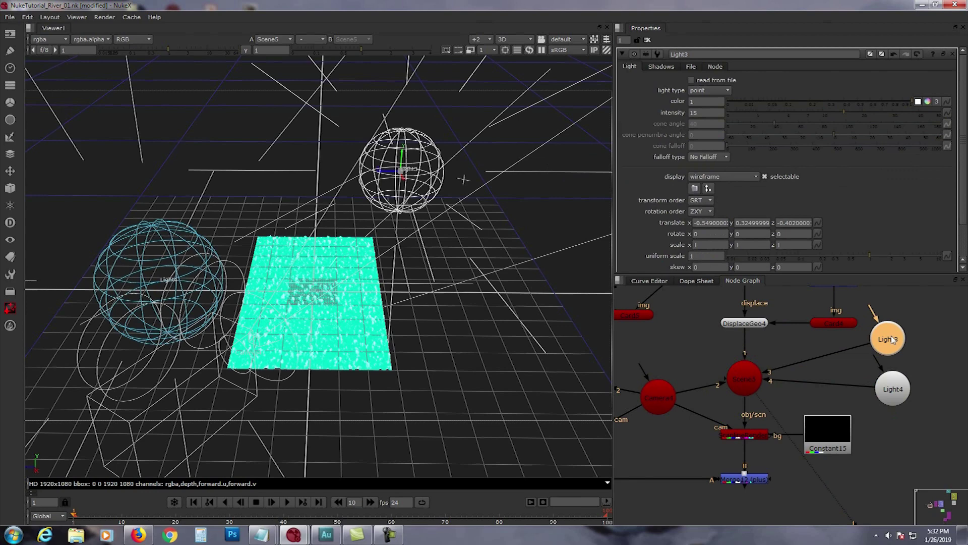
pyautogui.click(928, 102)
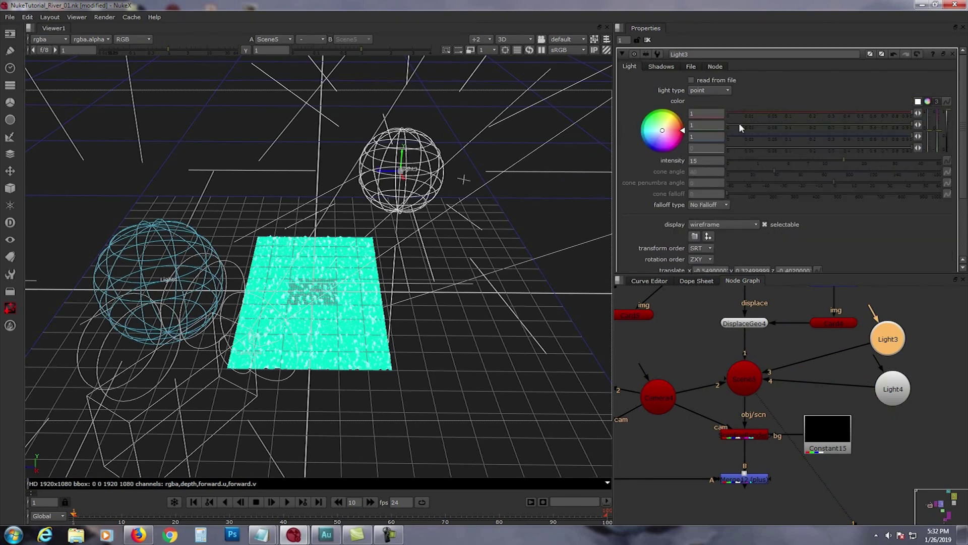
pyautogui.moveTo(664, 135); pyautogui.dragTo(670, 123)
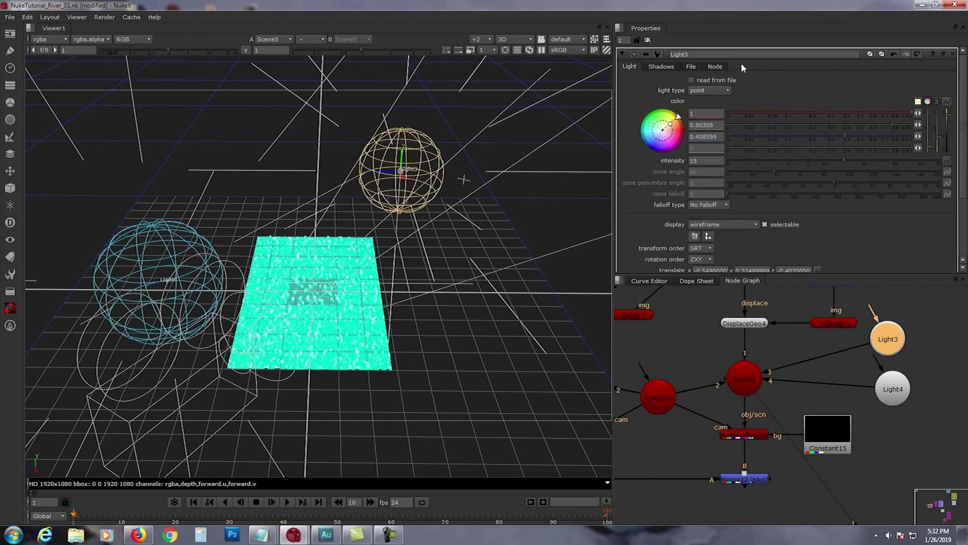
pyautogui.moveTo(747, 59); pyautogui.dragTo(764, 43)
# - Lower the warm light slightly above the card, to y about 0.302
pyautogui.keyDown('ctrl'); pyautogui.moveTo(404, 280); pyautogui.dragTo(404, 256); pyautogui.keyUp('ctrl')
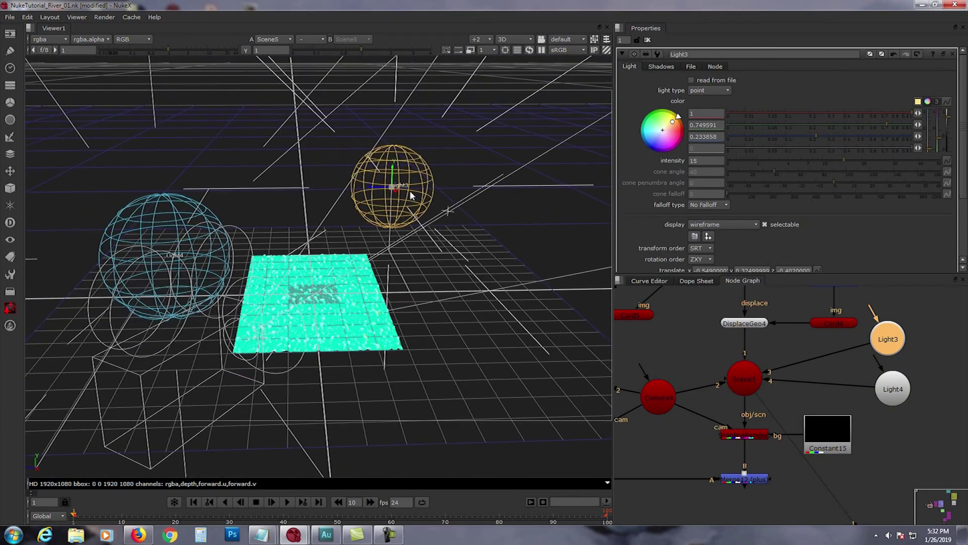
pyautogui.moveTo(393, 173); pyautogui.dragTo(392, 177)
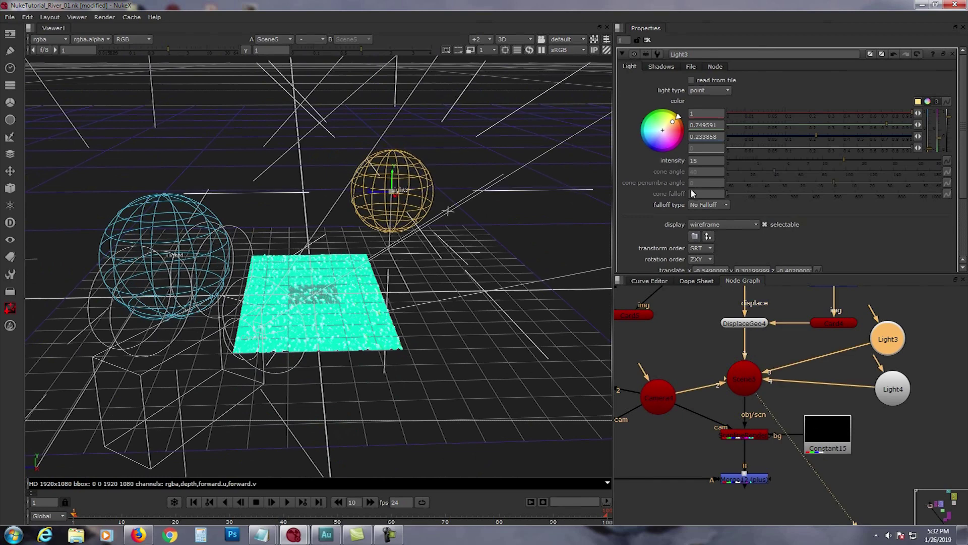
# - Switch the viewer to 2D and view the ScanlineRender output, followed by the Merge output below it
pyautogui.click(518, 41)
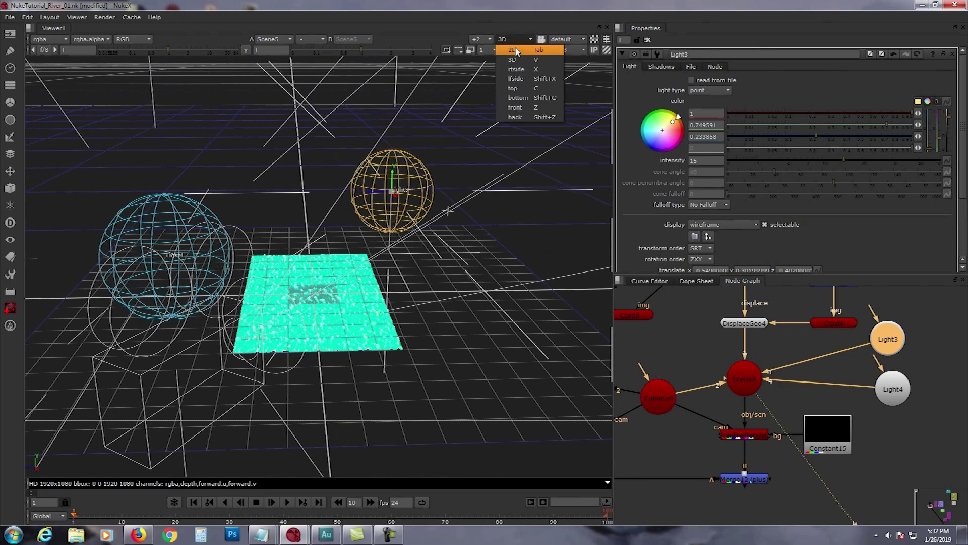
pyautogui.click(517, 50)
pyautogui.click(752, 435)
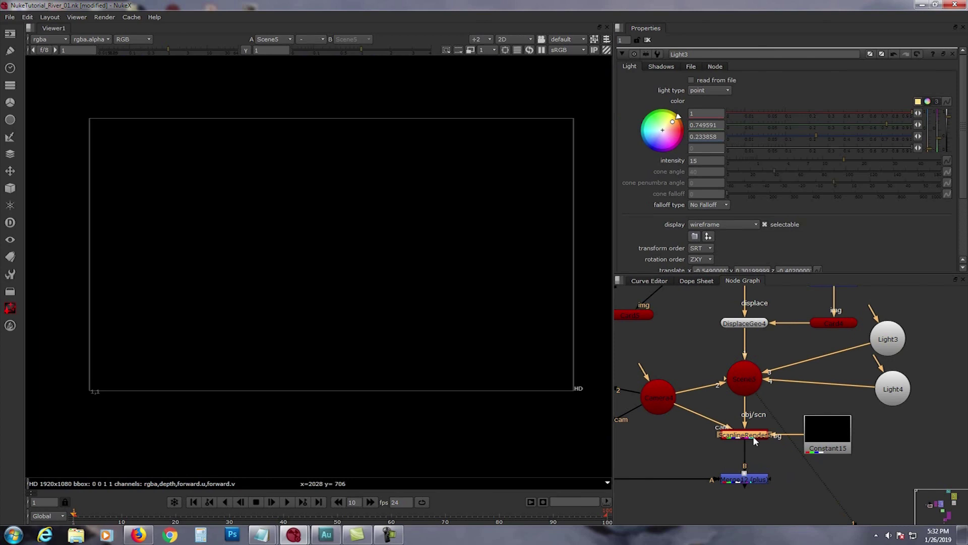
pyautogui.press('1')
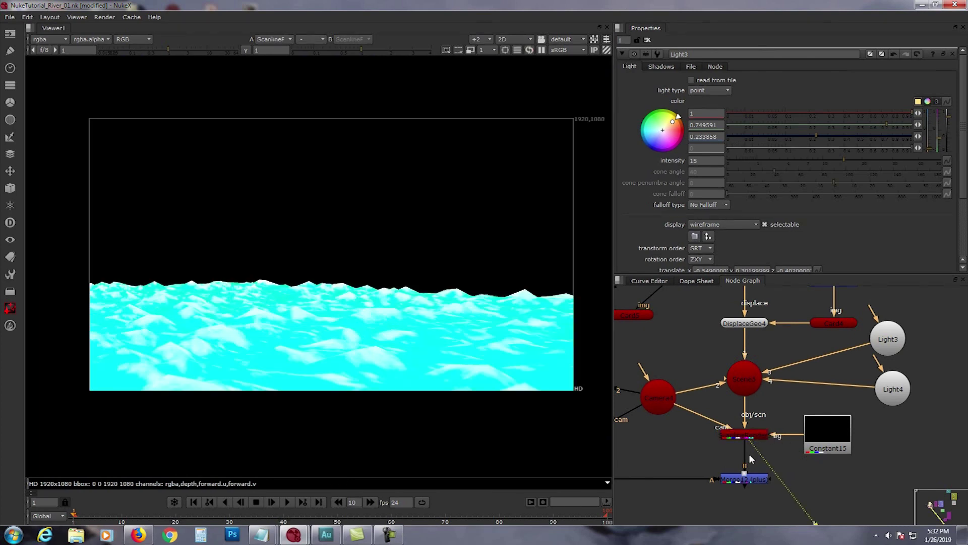
pyautogui.click(745, 480)
pyautogui.press('1')
# - Select the warm light and lower it toward the ocean surface, to y about 0.082
pyautogui.moveTo(759, 478); pyautogui.dragTo(776, 464, button='middle')
pyautogui.click(906, 330)
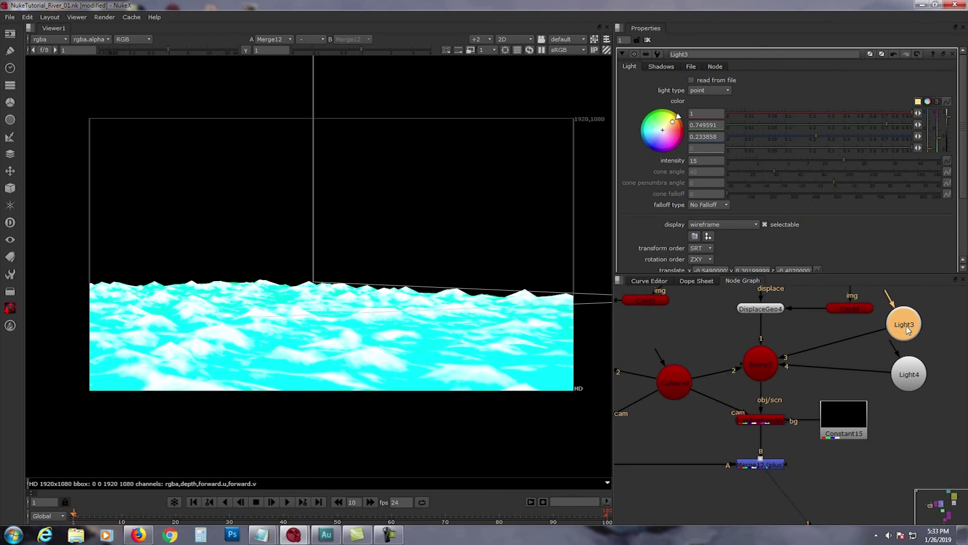
pyautogui.scroll(-1, 370, 217)
pyautogui.moveTo(331, 121); pyautogui.dragTo(335, 207)
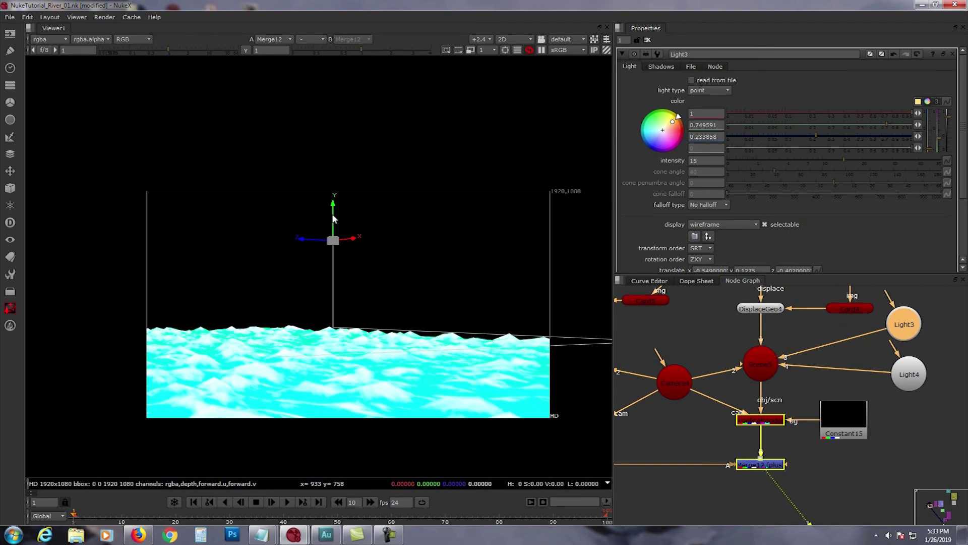
pyautogui.moveTo(332, 218); pyautogui.dragTo(335, 232)
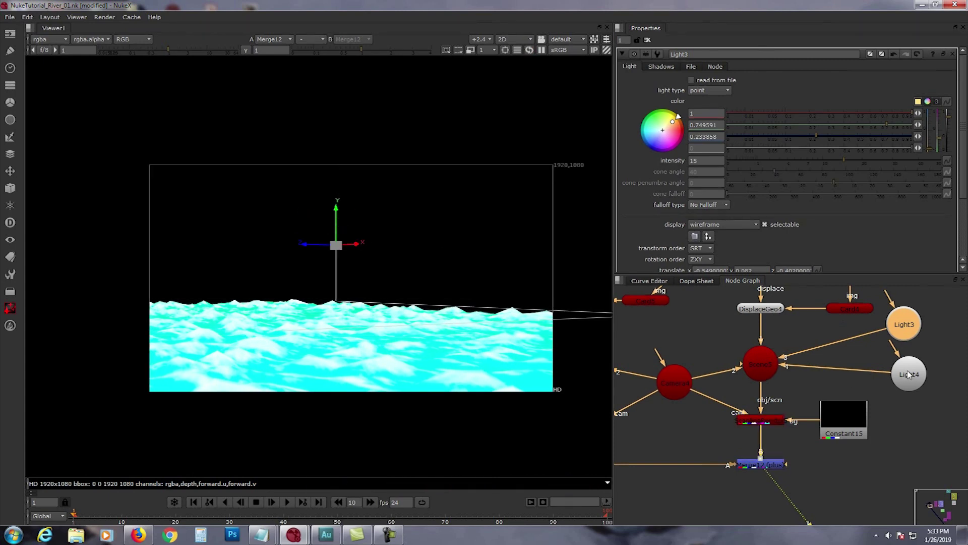
# - Open the blue light's properties and reduce its intensity, trying 5 and settling on 8
pyautogui.scroll(1, 320, 369)
pyautogui.moveTo(323, 370); pyautogui.dragTo(274, 344, button='middle')
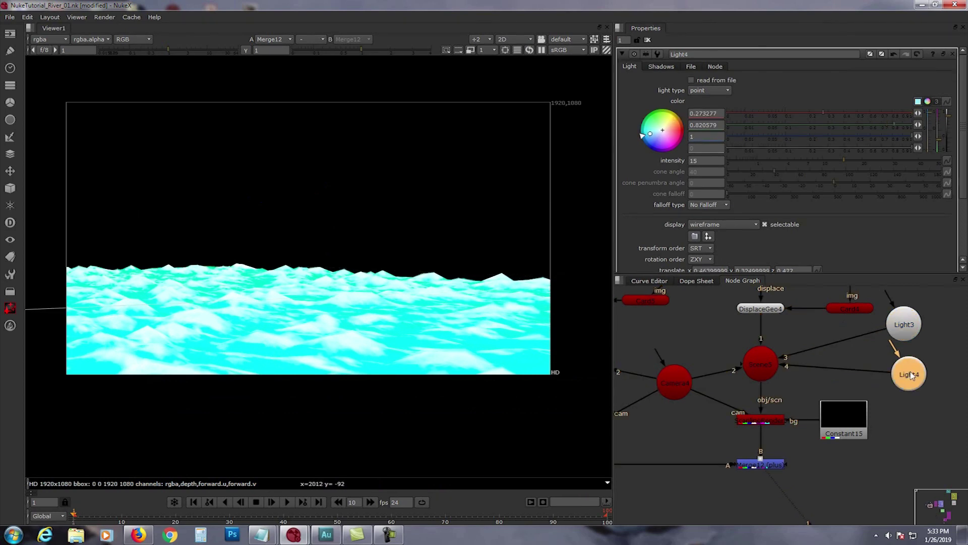
pyautogui.moveTo(906, 378); pyautogui.dragTo(896, 382, button='middle')
pyautogui.doubleClick(687, 160)
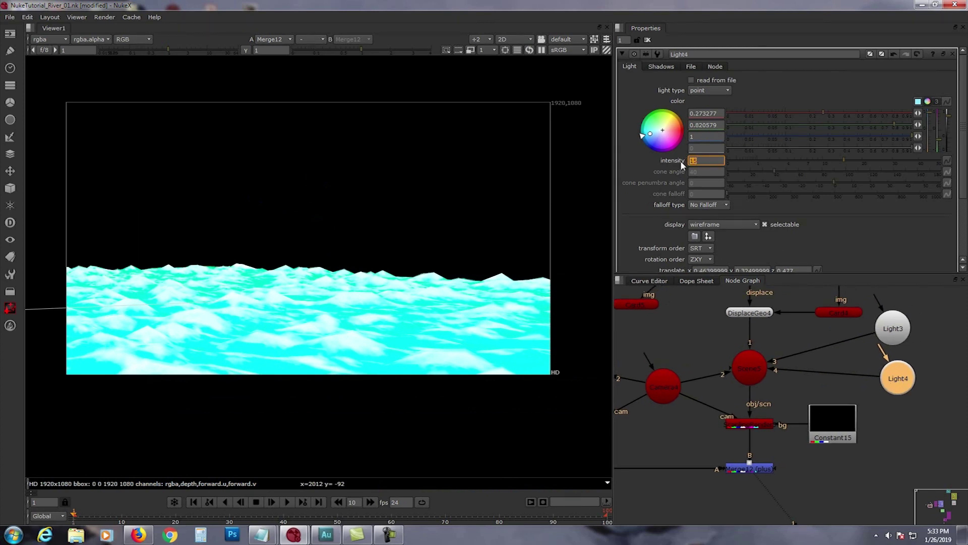
pyautogui.write('5')
pyautogui.press('Return')
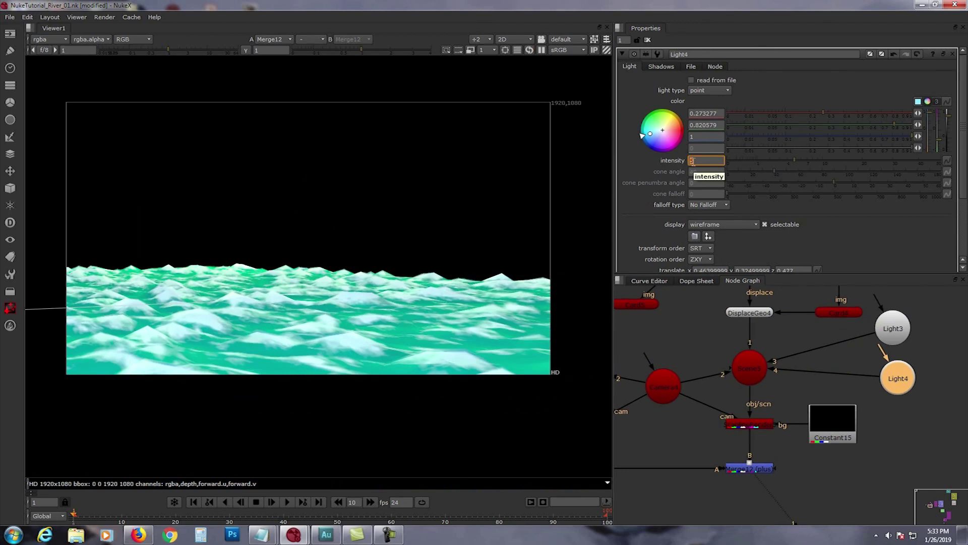
pyautogui.write('8')
pyautogui.press('Return')
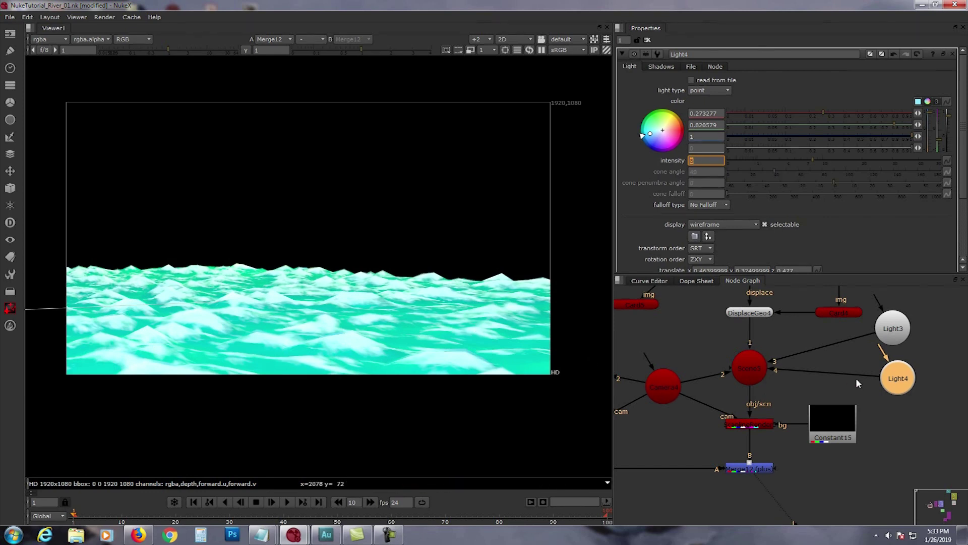
pyautogui.scroll(-3, 861, 400)
pyautogui.scroll(-2, 820, 422)
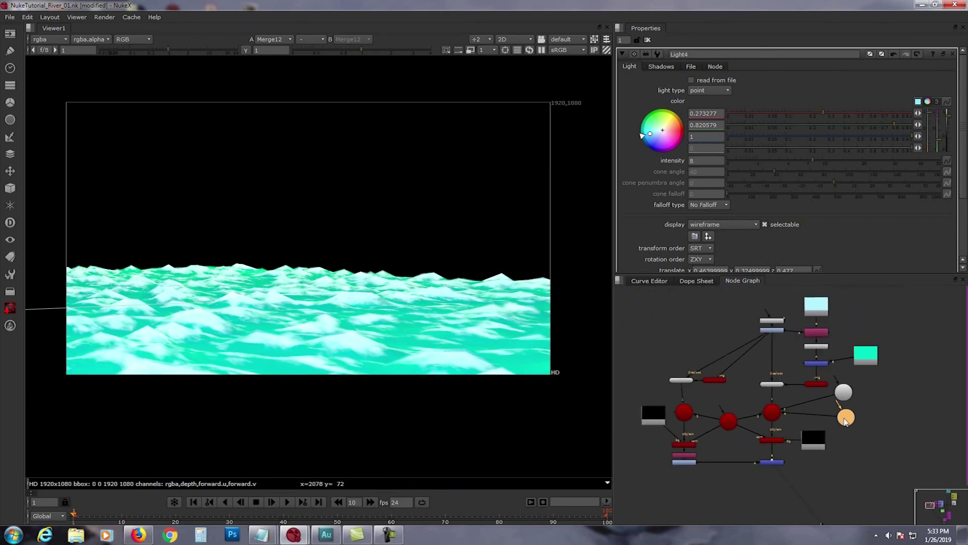
pyautogui.scroll(2, 791, 377)
pyautogui.moveTo(760, 397); pyautogui.dragTo(817, 422, button='middle')
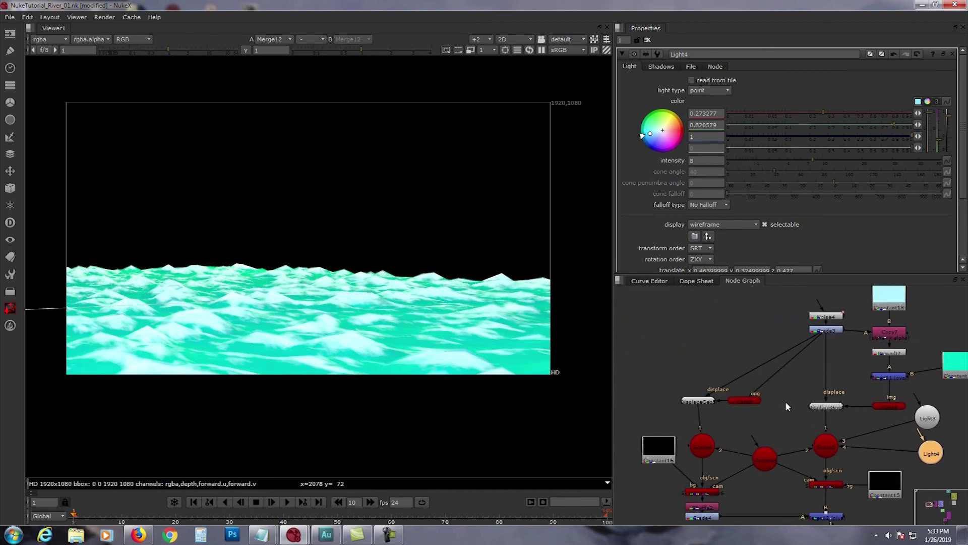
pyautogui.moveTo(819, 403); pyautogui.dragTo(764, 382, button='middle')
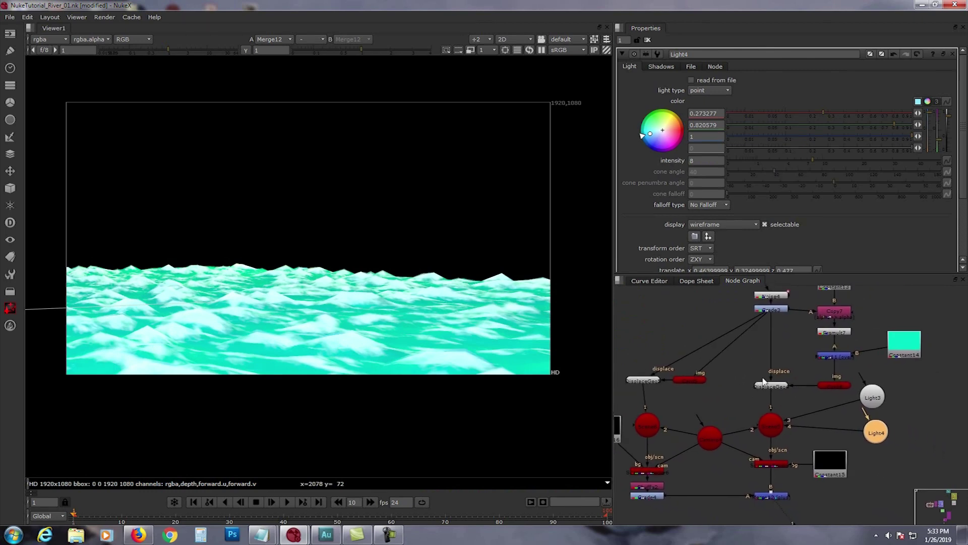
pyautogui.scroll(-2, 806, 397)
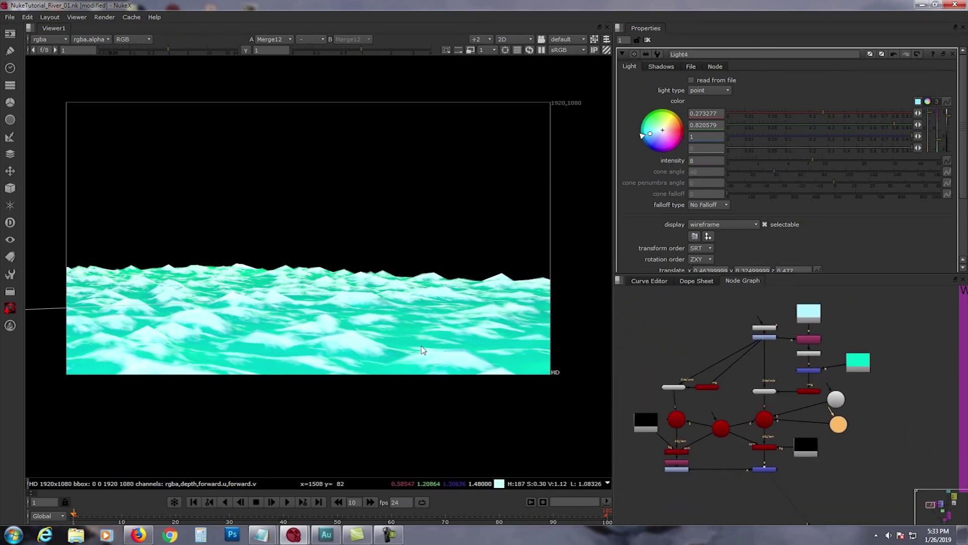
pyautogui.scroll(1, 359, 343)
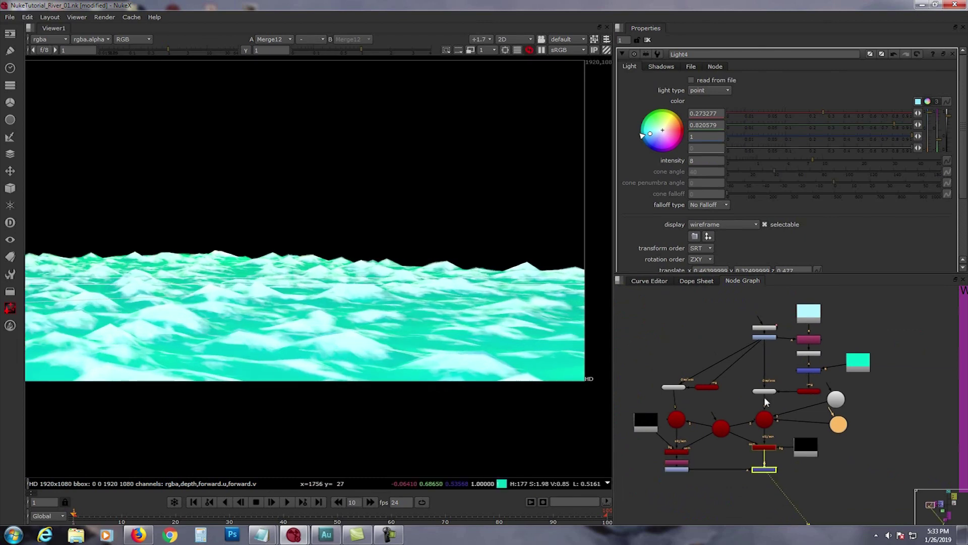
# - Open the properties of the Card feeding the lit ocean and review its Lens Distortion, Deform and Card settings
pyautogui.scroll(2, 810, 392)
pyautogui.doubleClick(813, 389)
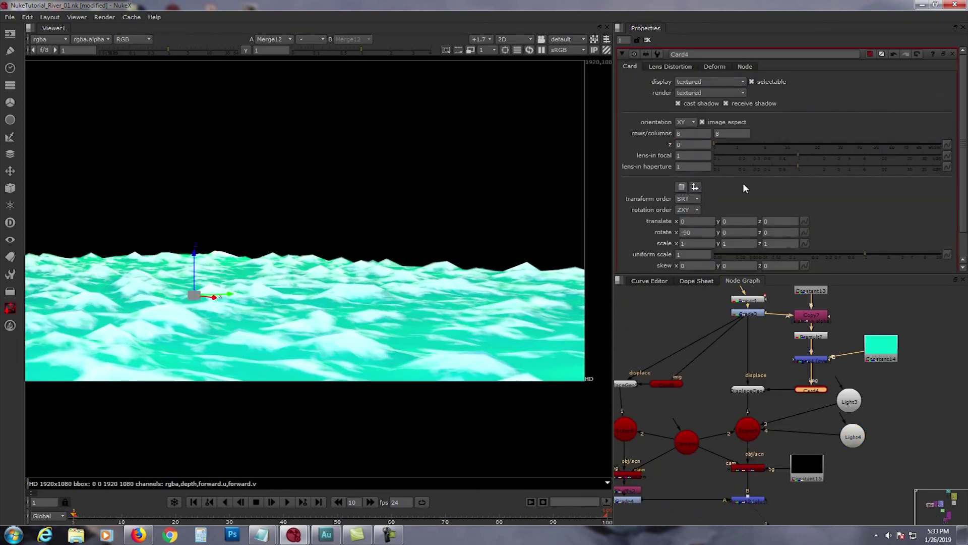
pyautogui.click(671, 64)
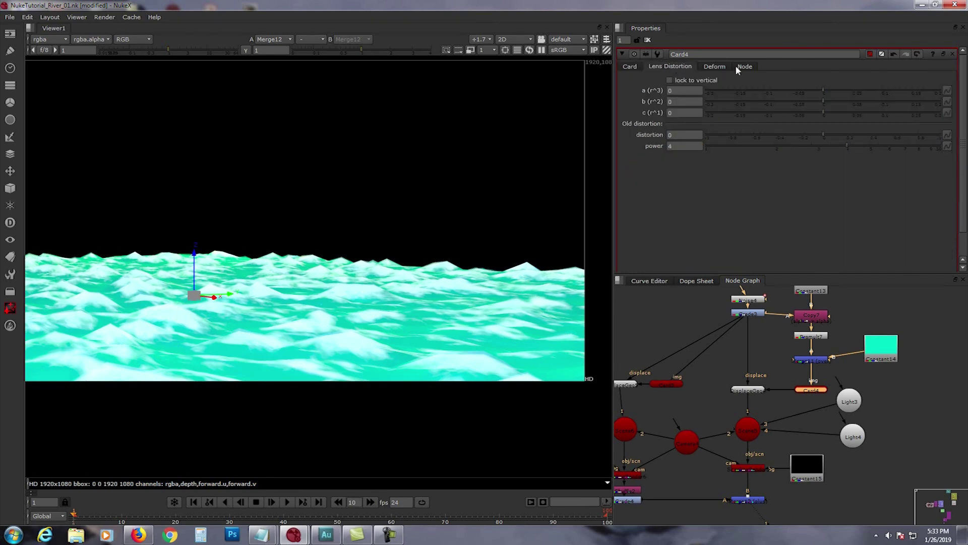
pyautogui.click(714, 66)
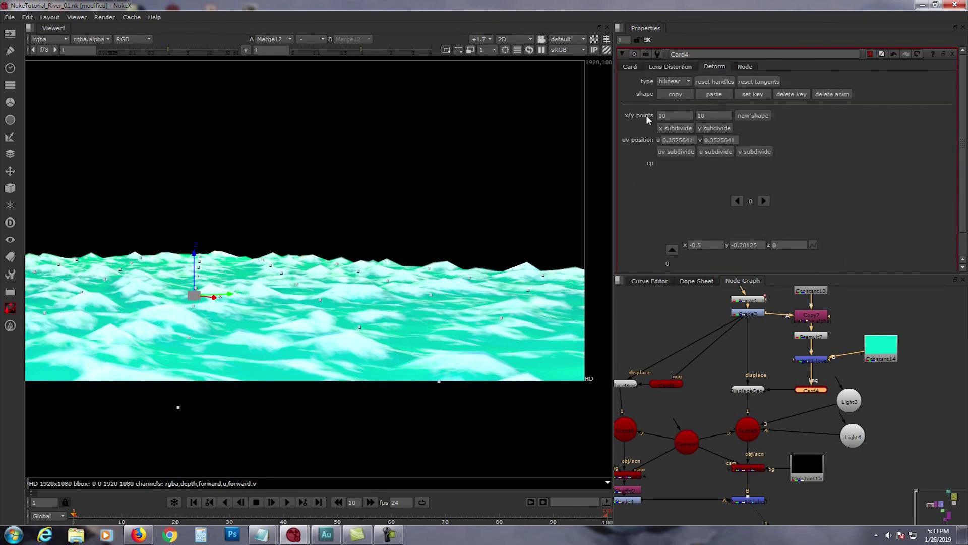
pyautogui.click(630, 66)
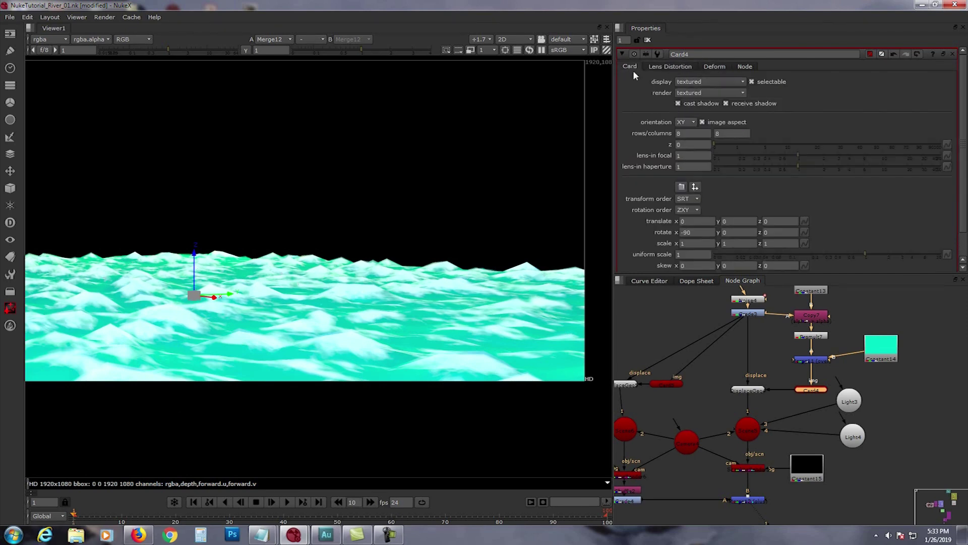
pyautogui.moveTo(824, 437); pyautogui.dragTo(762, 452, button='middle')
pyautogui.scroll(-2, 792, 400)
pyautogui.scroll(1, 763, 454)
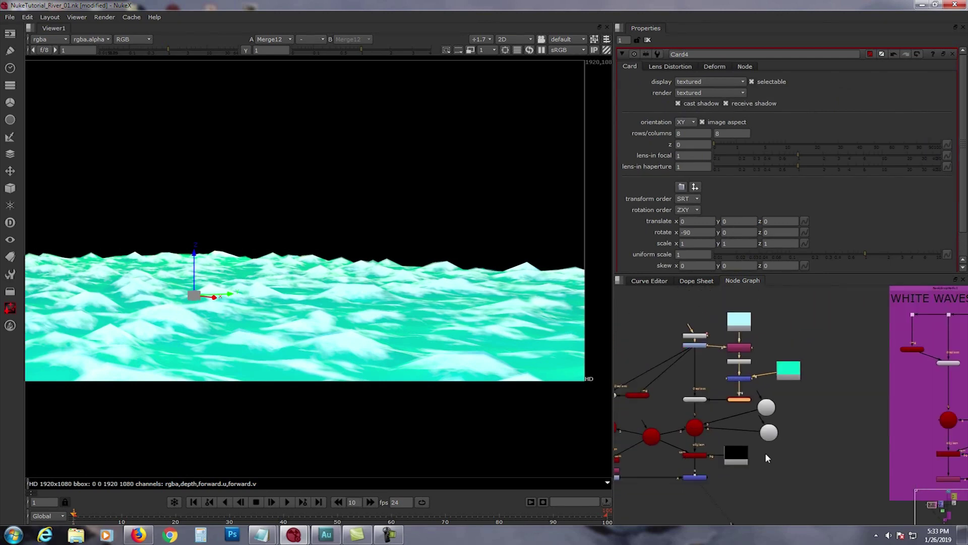
pyautogui.click(703, 477)
pyautogui.moveTo(703, 477); pyautogui.dragTo(717, 478, button='middle')
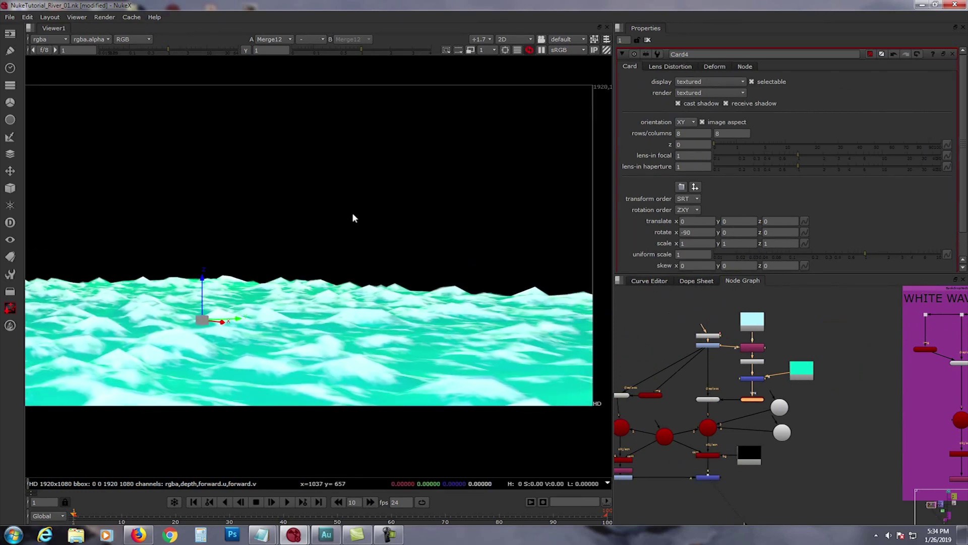
pyautogui.scroll(-2, 366, 227)
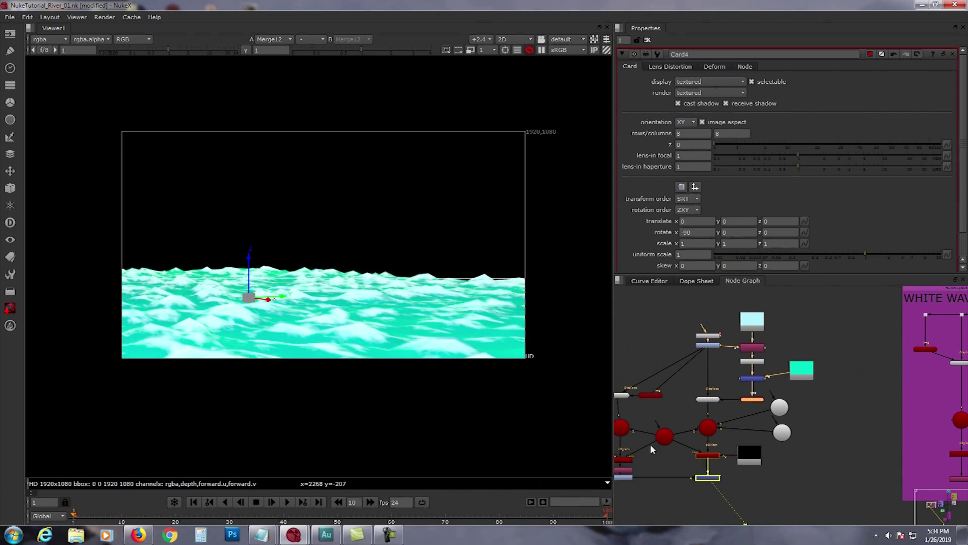
pyautogui.moveTo(711, 487); pyautogui.dragTo(756, 468, button='middle')
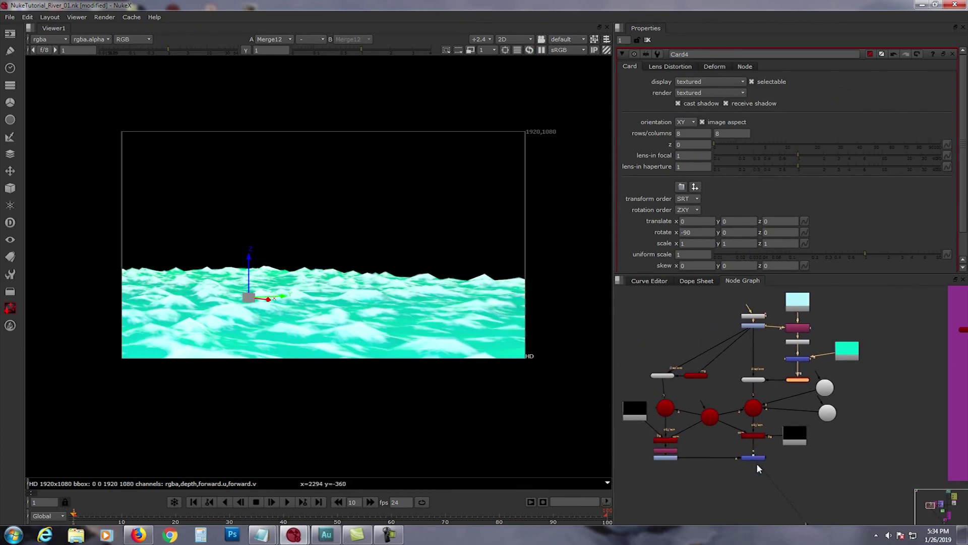
pyautogui.scroll(3, 756, 463)
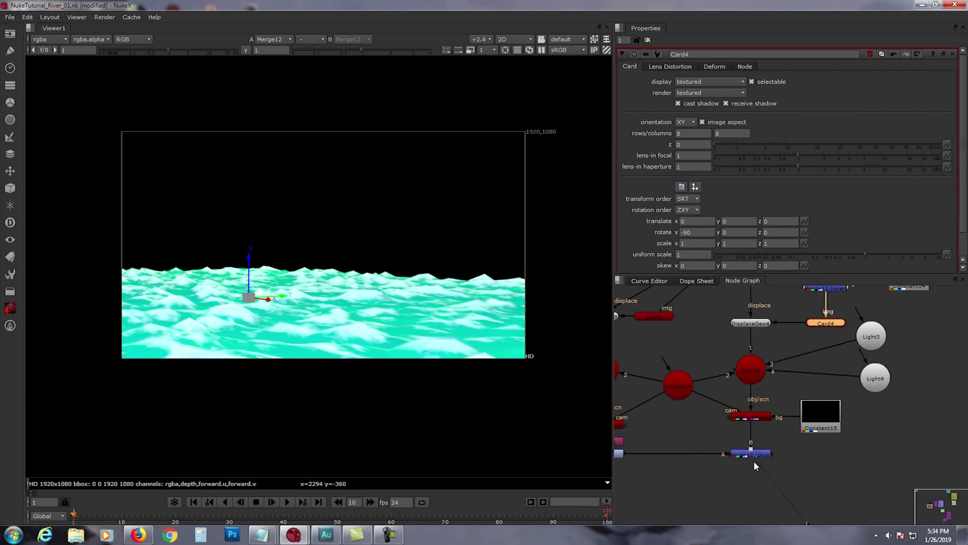